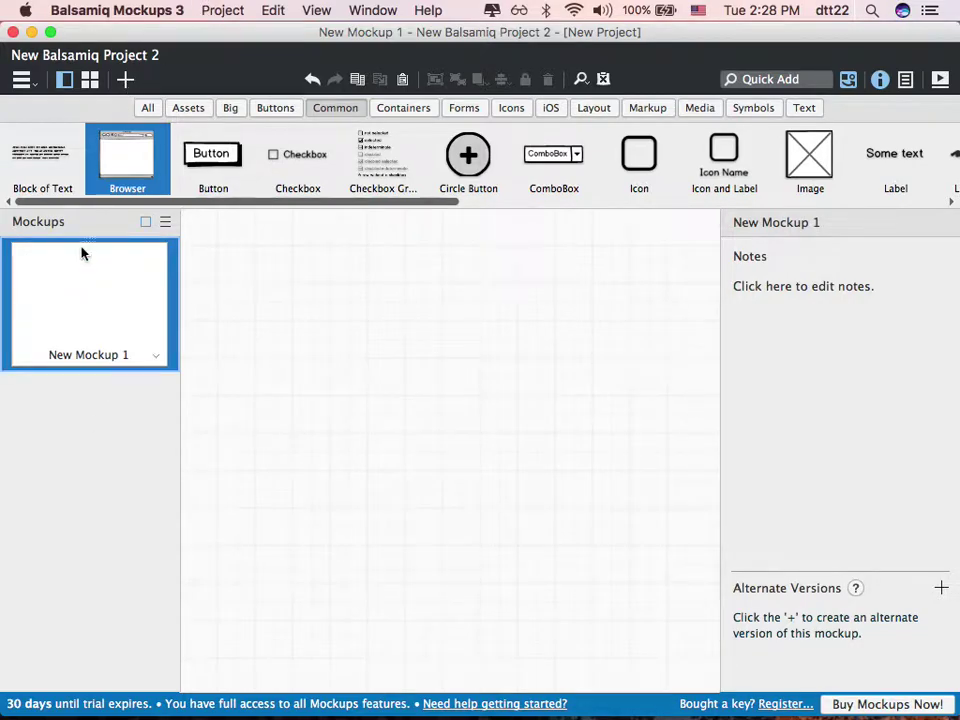
{"action": "left_click_drag", "start_coordinate": [133, 168], "coordinate": [257, 279]}
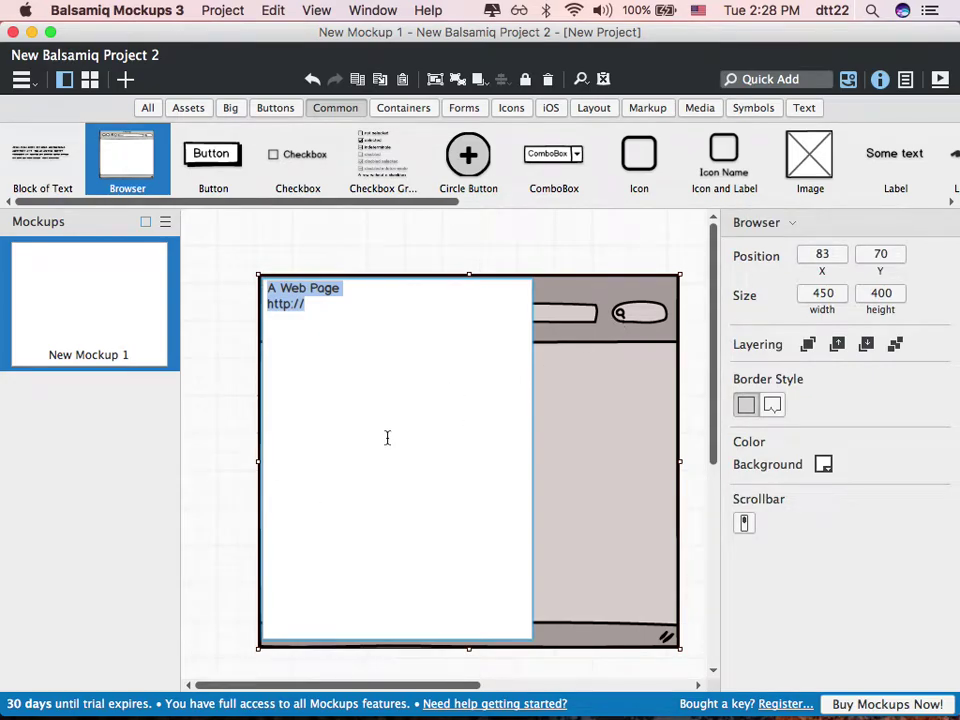
{"action": "key", "text": "Up"}
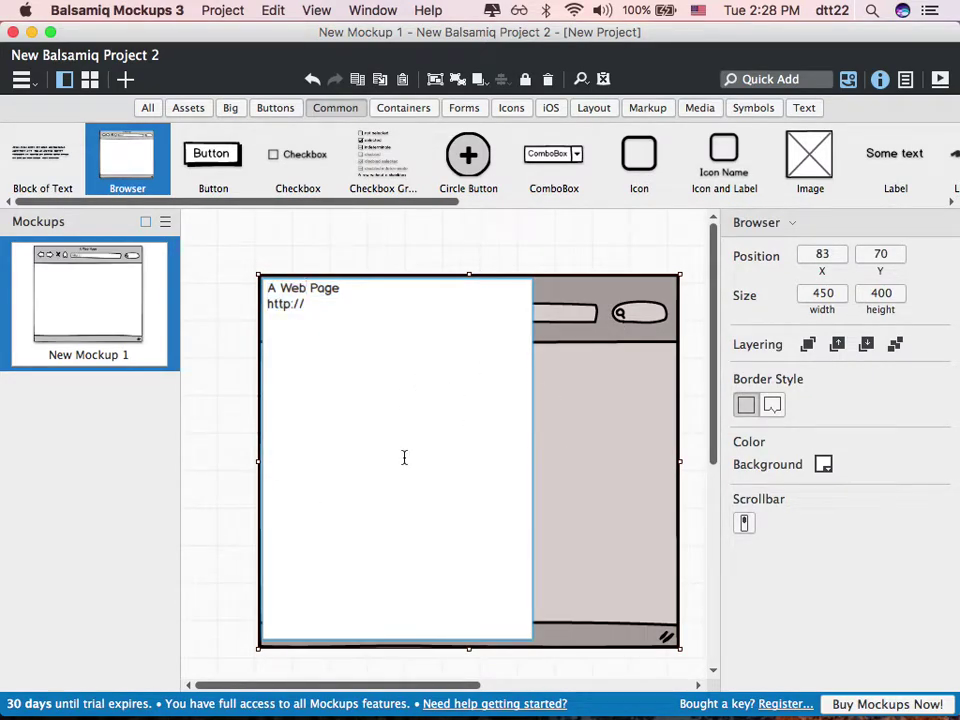
{"action": "key", "text": "shift+Up"}
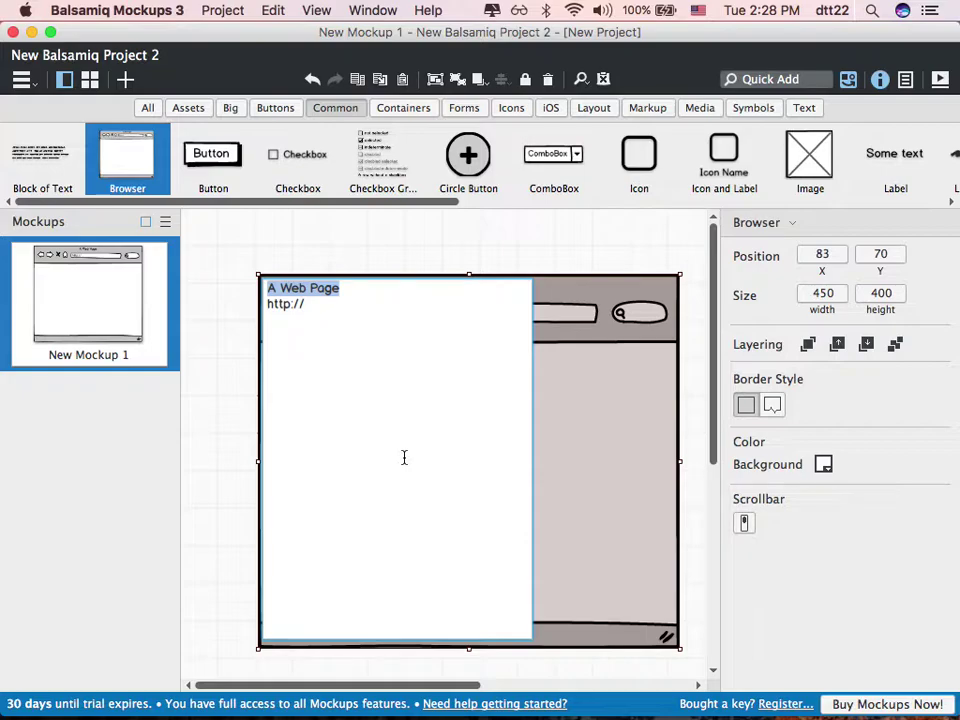
{"action": "type", "text": "A Social App"}
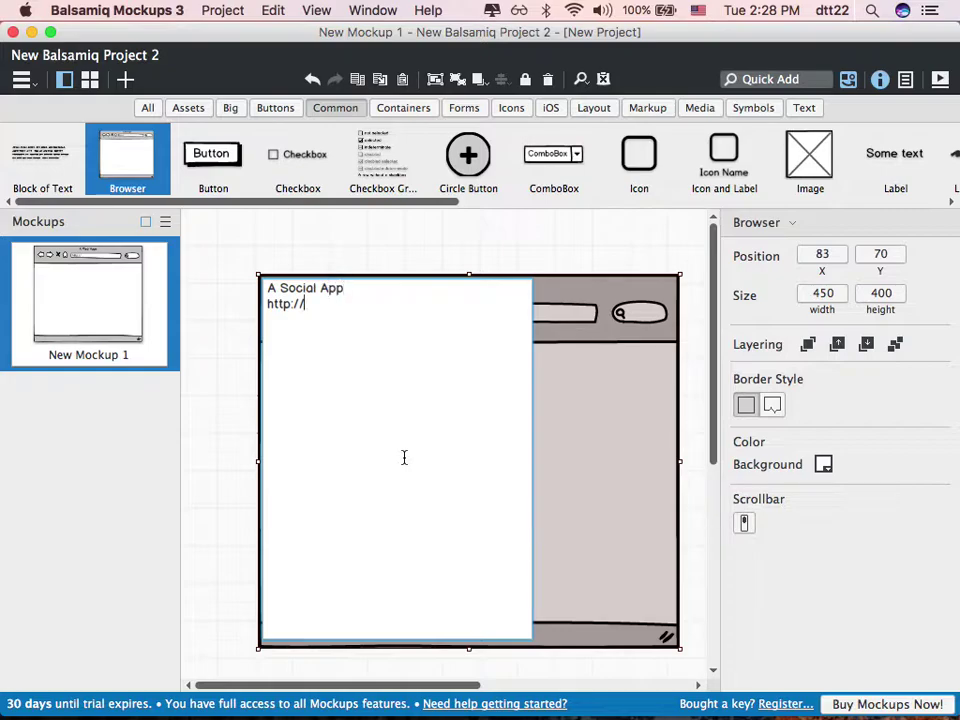
{"action": "type", "text": "monbuuk.herokuapp.com"}
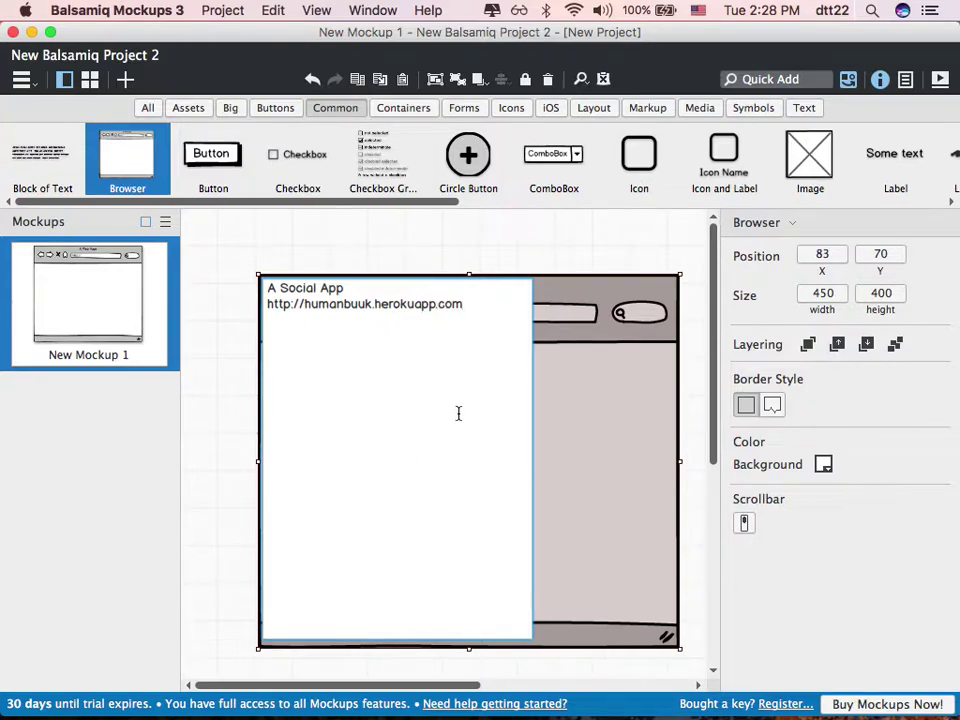
{"action": "key", "text": "super+Return"}
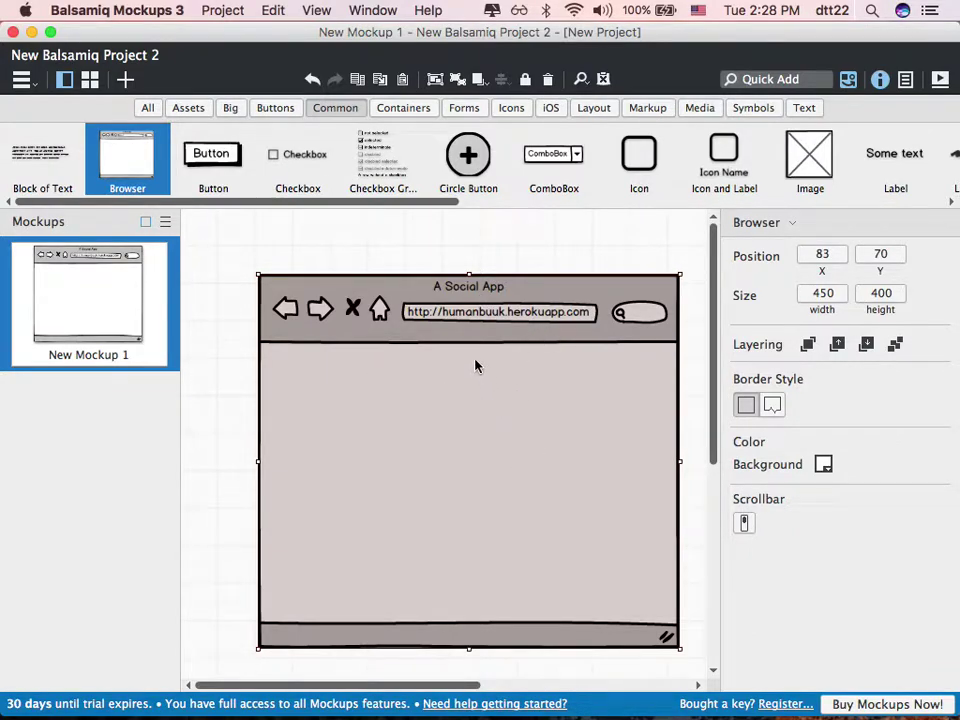
{"action": "double_click", "coordinate": [442, 408]}
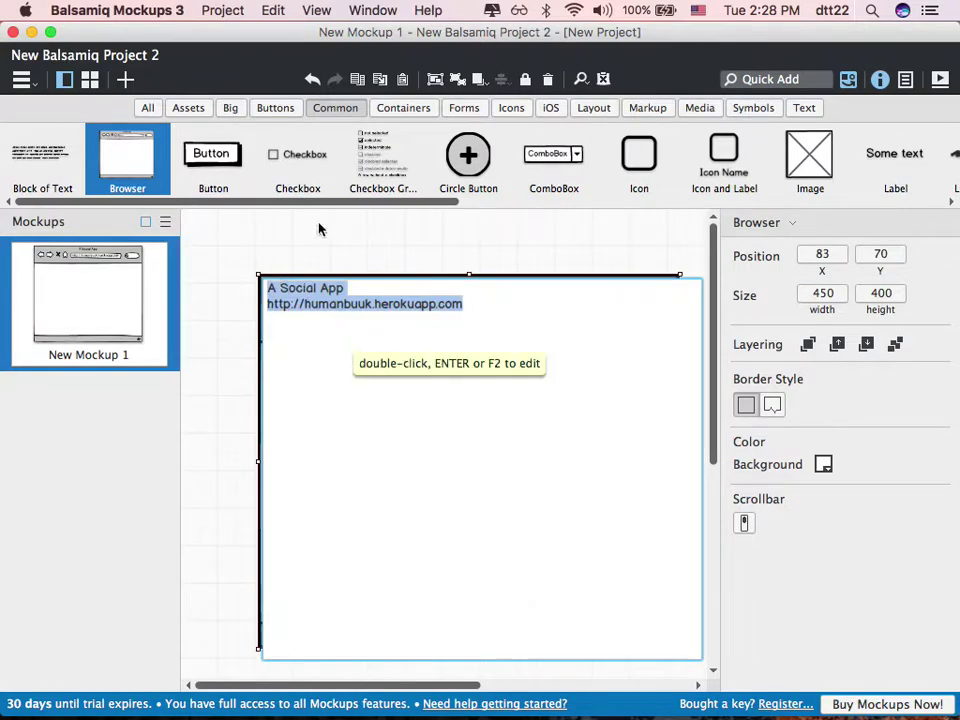
{"action": "key", "text": "Escape"}
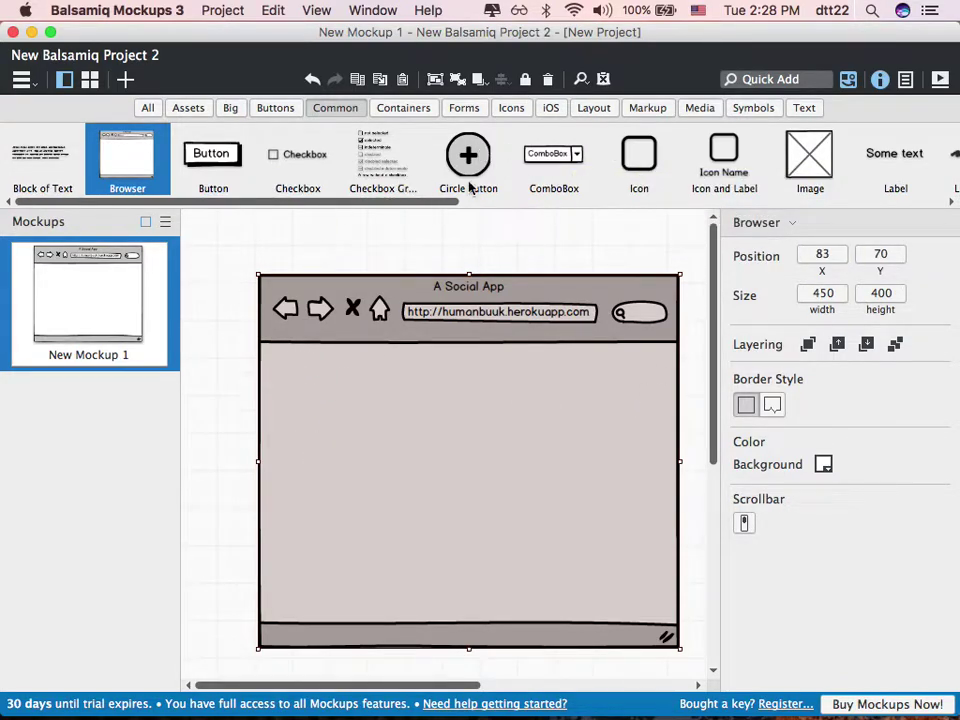
Add a Menu Bar inside the browser mockup, just below its header, and rename the File item to Home
{"action": "scroll", "coordinate": [725, 170], "scroll_direction": "right", "scroll_amount": 10}
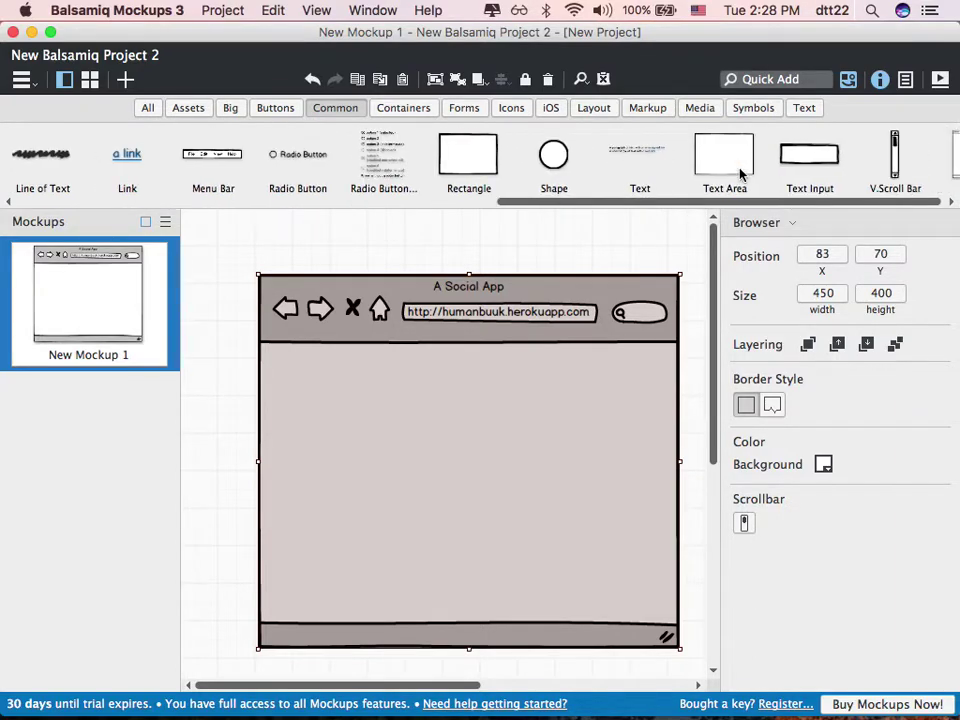
{"action": "scroll", "coordinate": [630, 155], "scroll_direction": "left", "scroll_amount": 5}
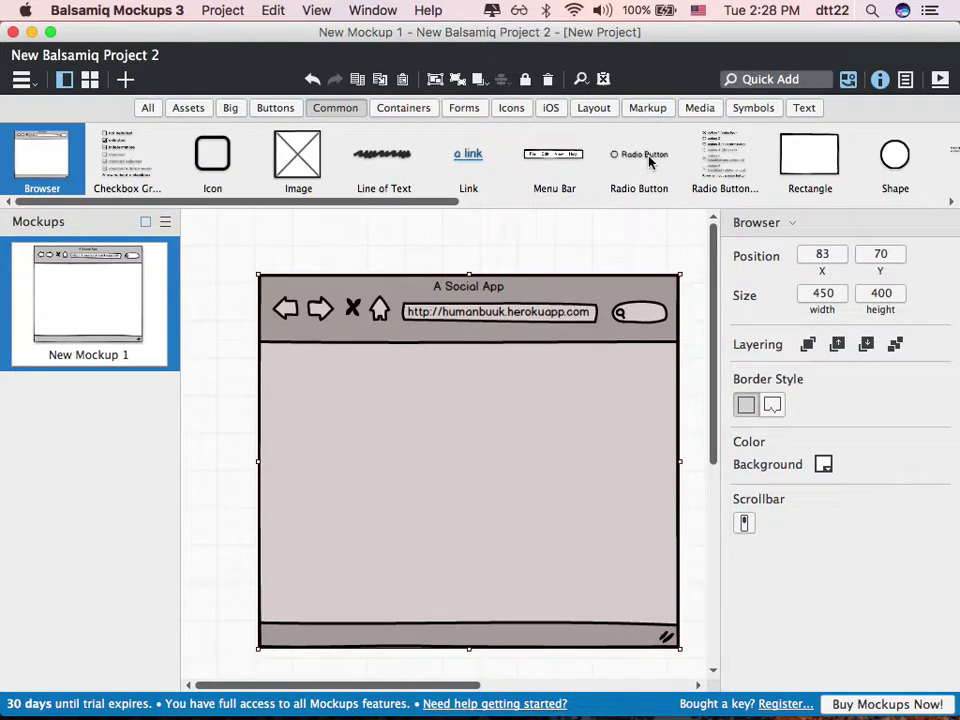
{"action": "left_click_drag", "start_coordinate": [542, 154], "coordinate": [296, 373]}
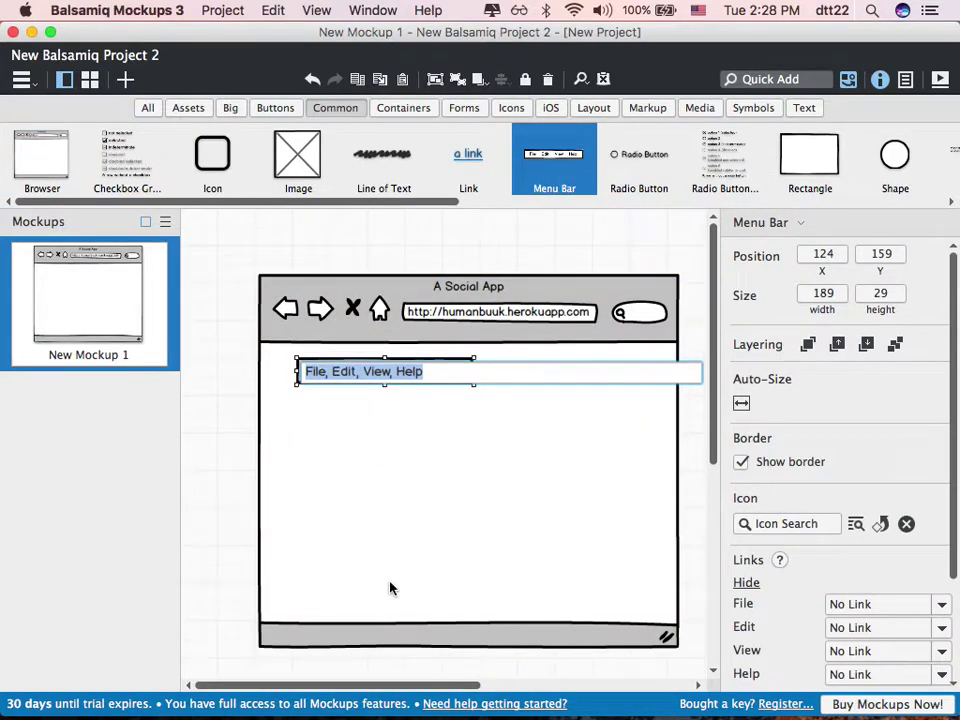
{"action": "key", "text": "Left"}
{"action": "key", "text": "alt+shift+Right"}
{"action": "key", "text": "Right"}
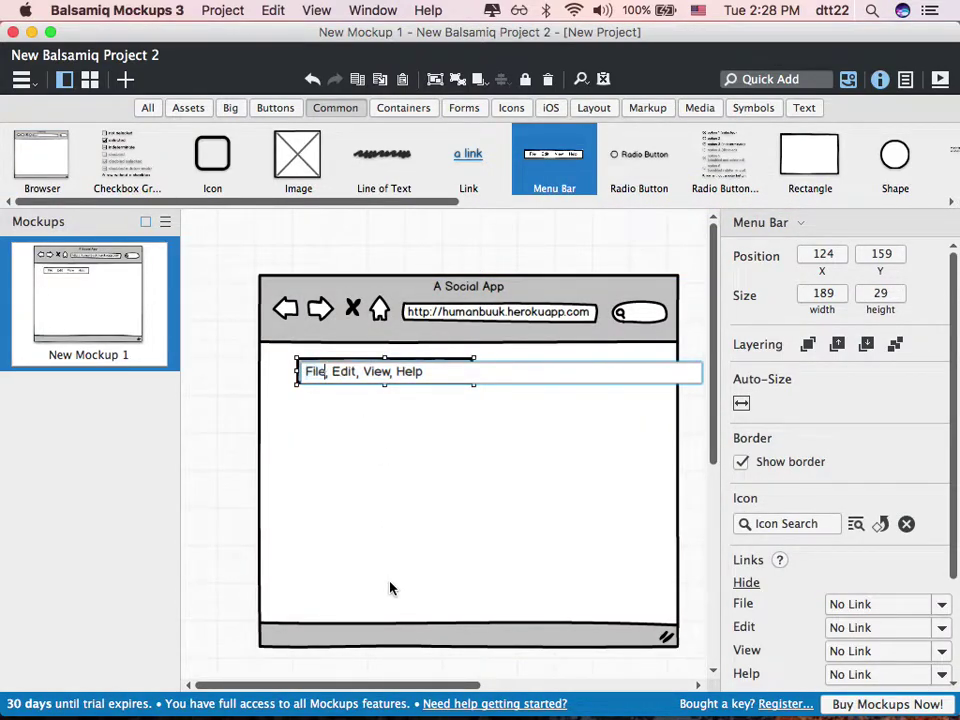
{"action": "key", "text": "alt+shift+Right"}
{"action": "key", "text": "Left"}
{"action": "key", "text": "alt+shift+Left"}
{"action": "type", "text": "Home"}
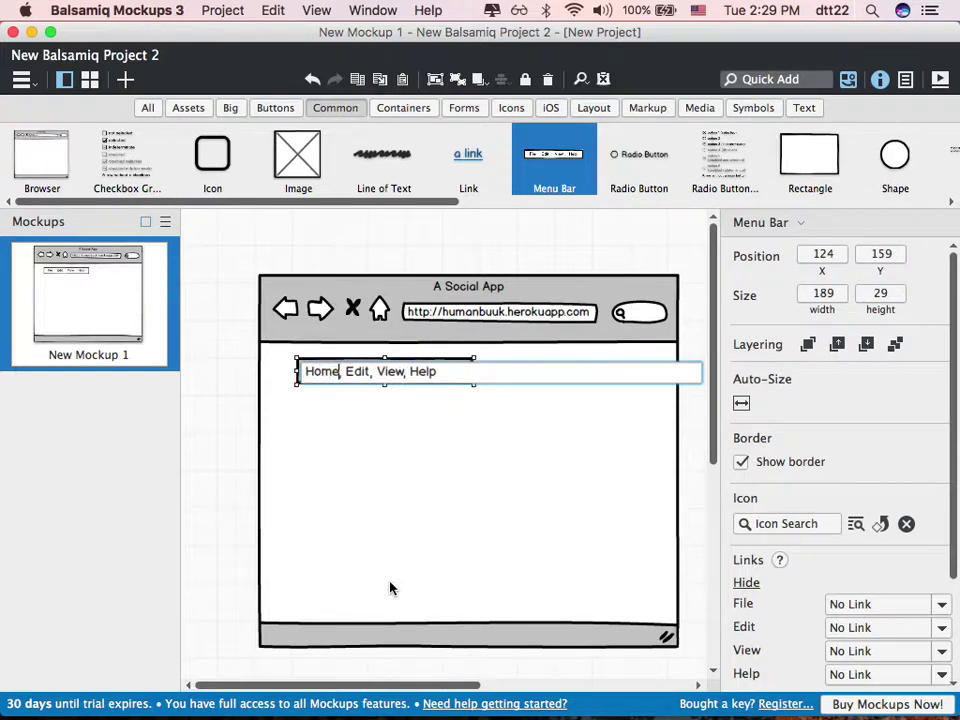
{"action": "key", "text": "super+shift+Right"}
{"action": "key", "text": "Left"}
{"action": "key", "text": "super+Left"}
{"action": "key", "text": "super+shift+Right"}
{"action": "type", "text": "H"}
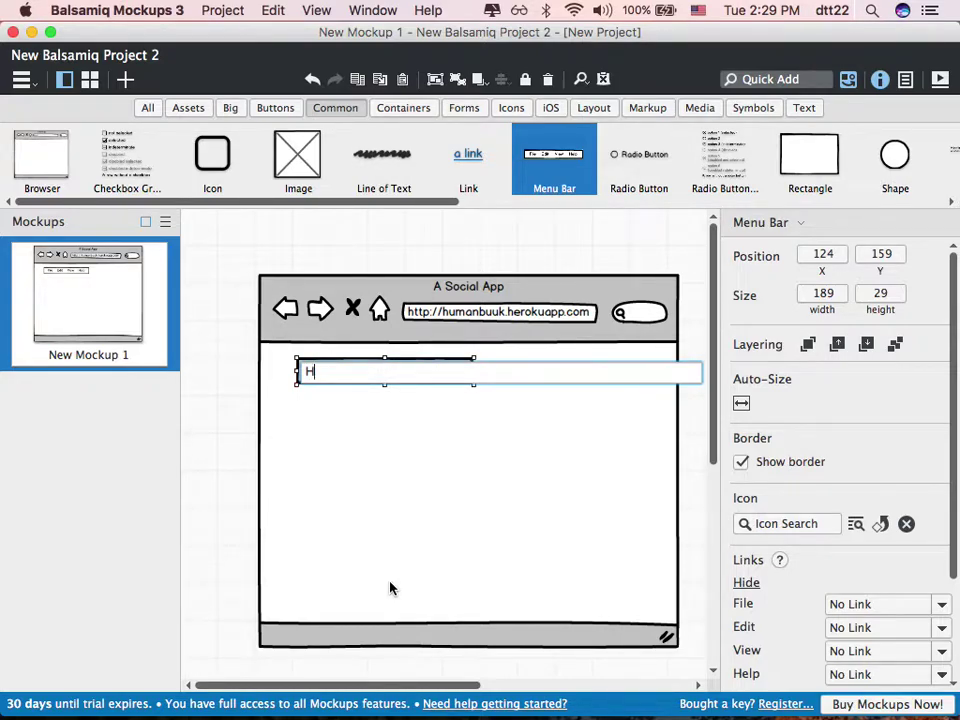
{"action": "key", "text": "super+z"}
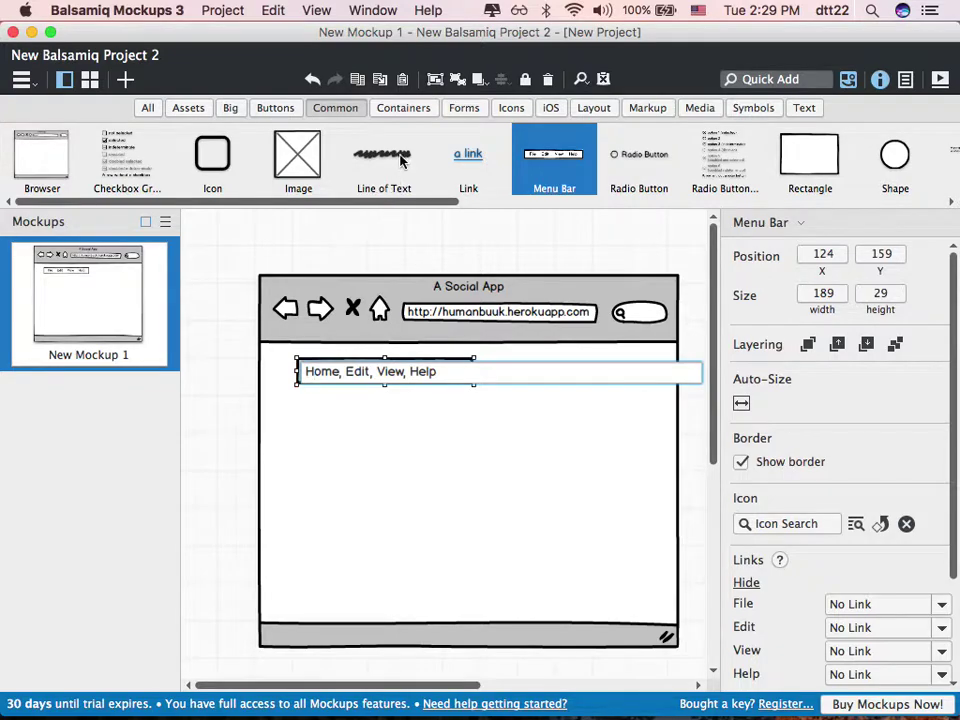
Replace the menu items after Home with Friends and Logout, and move the menu bar to about X 295, Y 159
{"action": "key", "text": "alt+shift+Right"}
{"action": "key", "text": "Right"}
{"action": "key", "text": "alt+Right"}
{"action": "key", "text": "alt+shift+Left"}
{"action": "type", "text": "Friends"}
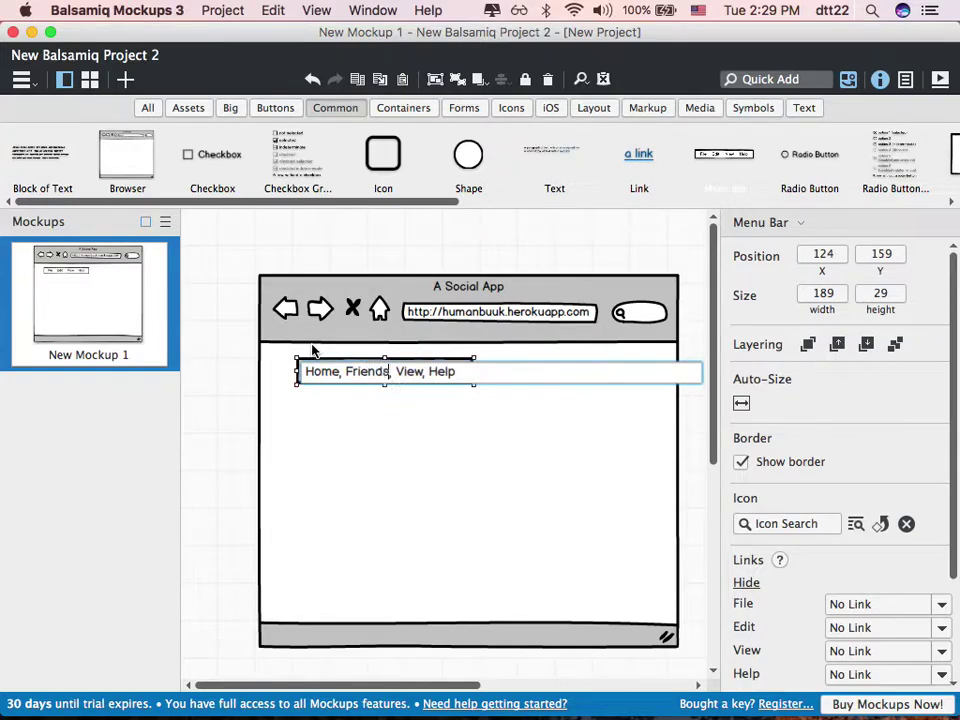
{"action": "key", "text": "super+shift+Right"}
{"action": "key", "text": "BackSpace"}
{"action": "type", "text": "Logout"}
{"action": "key", "text": "Return"}
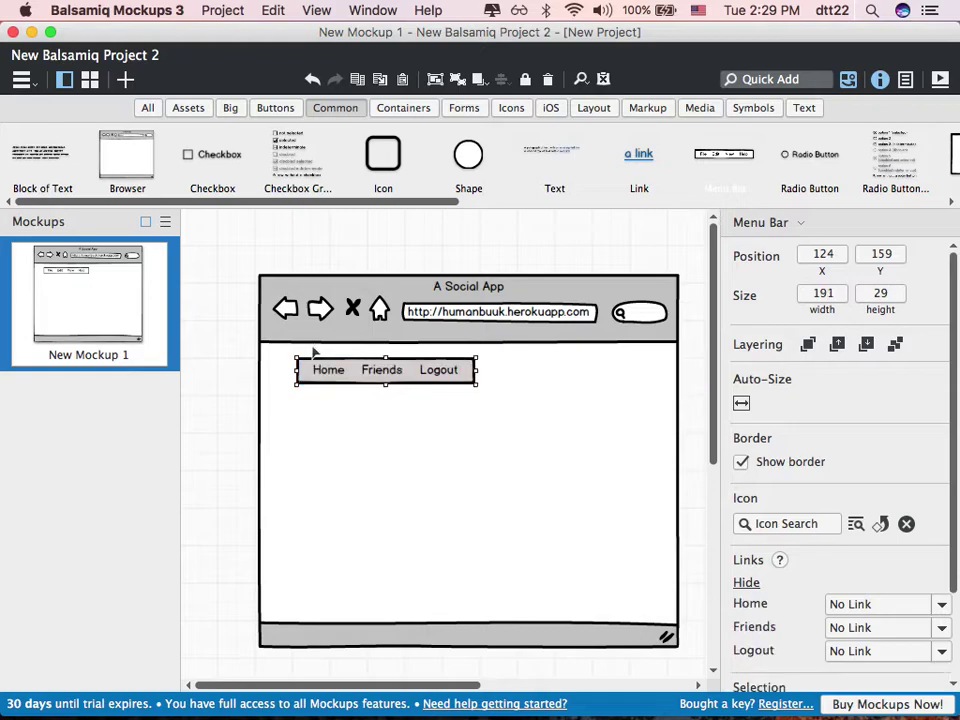
{"action": "left_click_drag", "start_coordinate": [439, 369], "coordinate": [596, 377]}
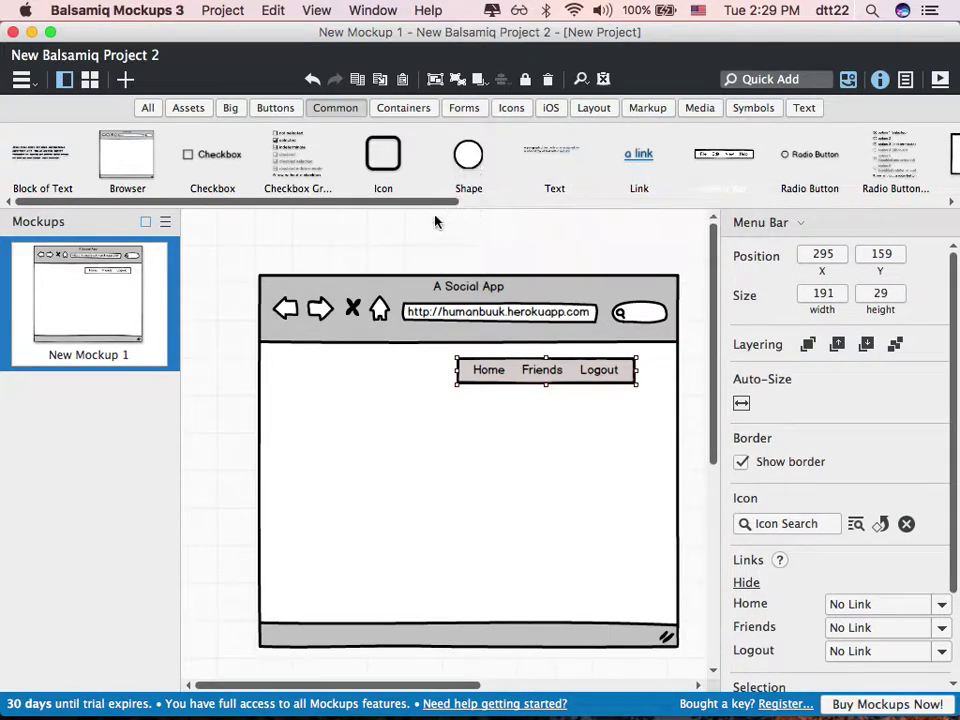
Add an Icon at the page's upper-left corner at about X 99, Y 159 and assign it the squared H symbol
{"action": "left_click", "coordinate": [390, 166]}
{"action": "left_click_drag", "start_coordinate": [390, 166], "coordinate": [302, 399]}
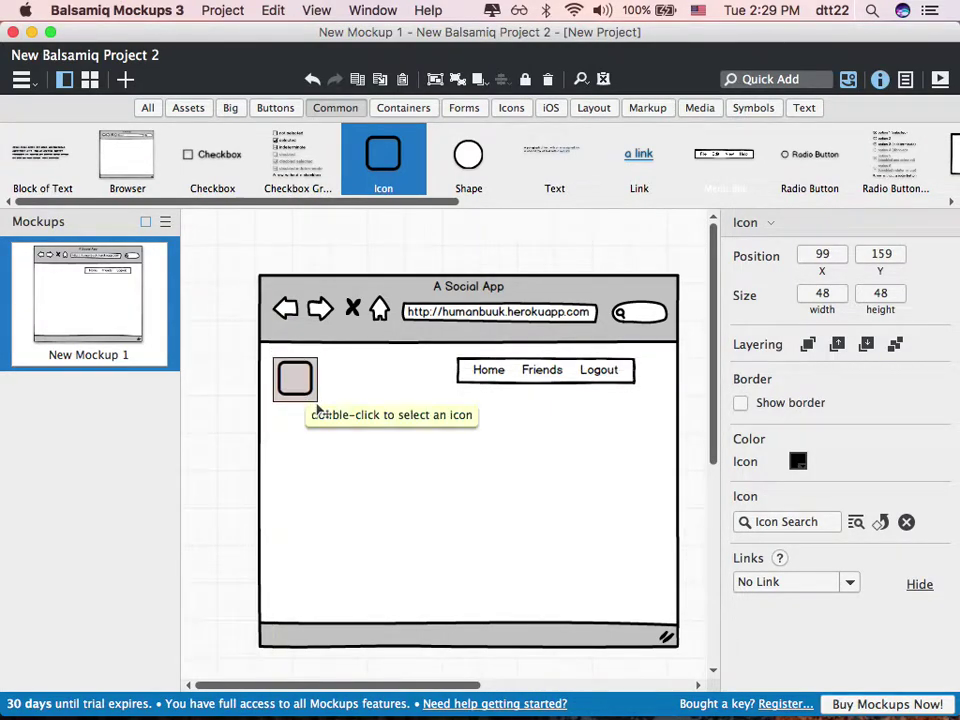
{"action": "left_click", "coordinate": [383, 442]}
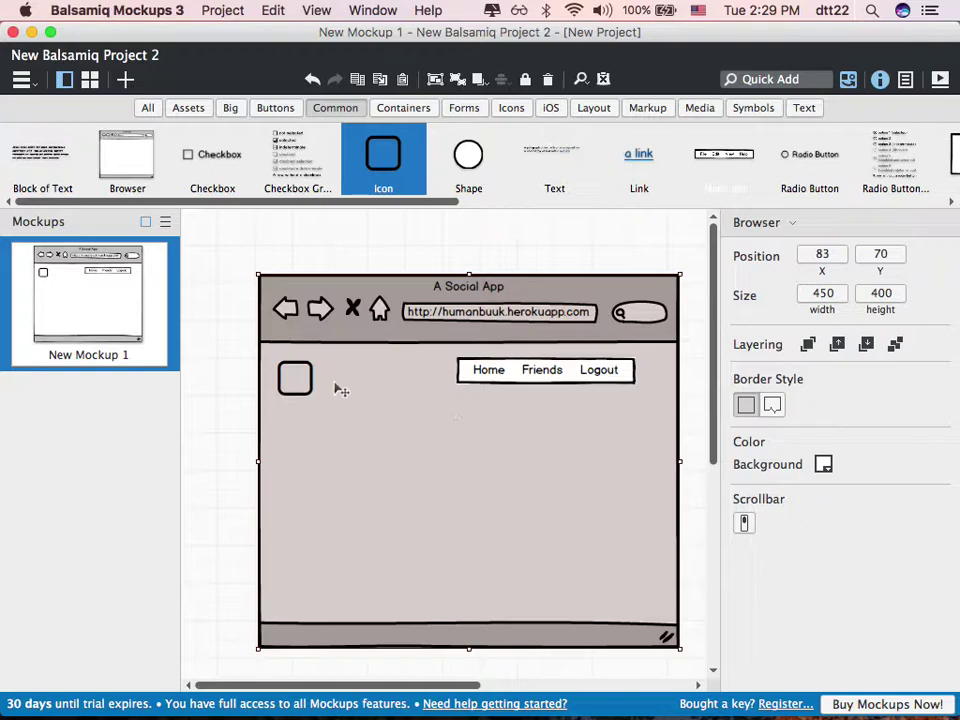
{"action": "double_click", "coordinate": [296, 379]}
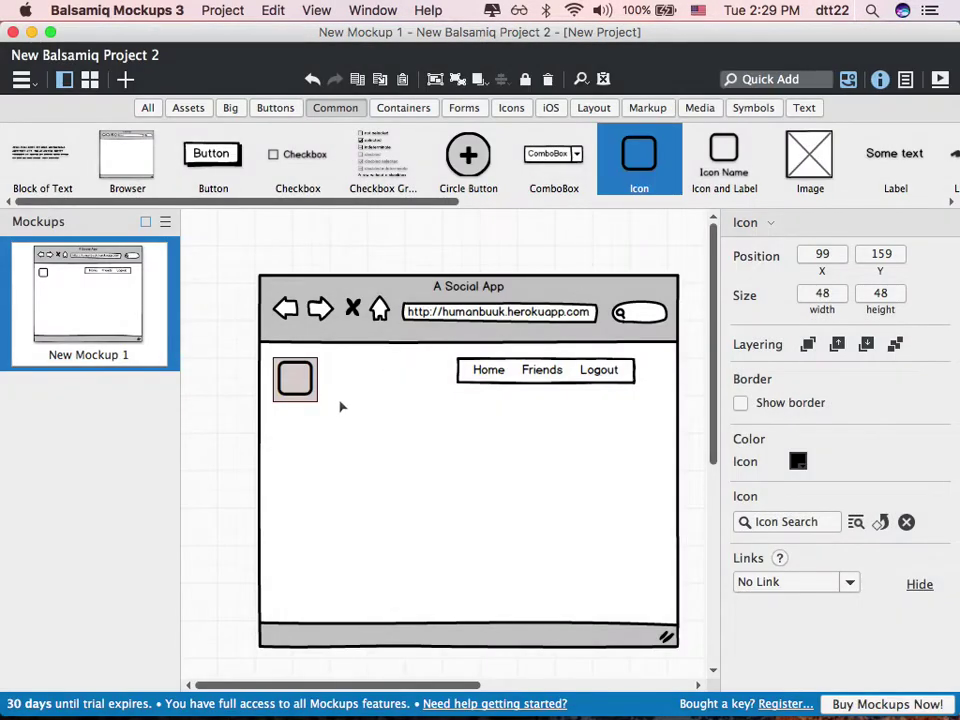
{"action": "double_click", "coordinate": [296, 378]}
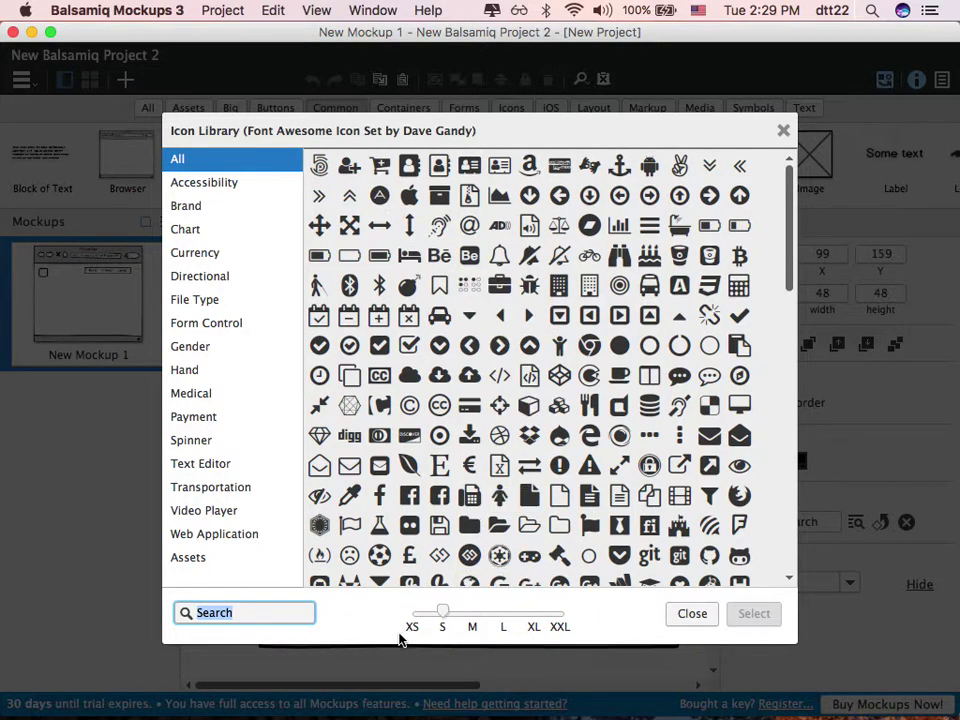
{"action": "type", "text": "H"}
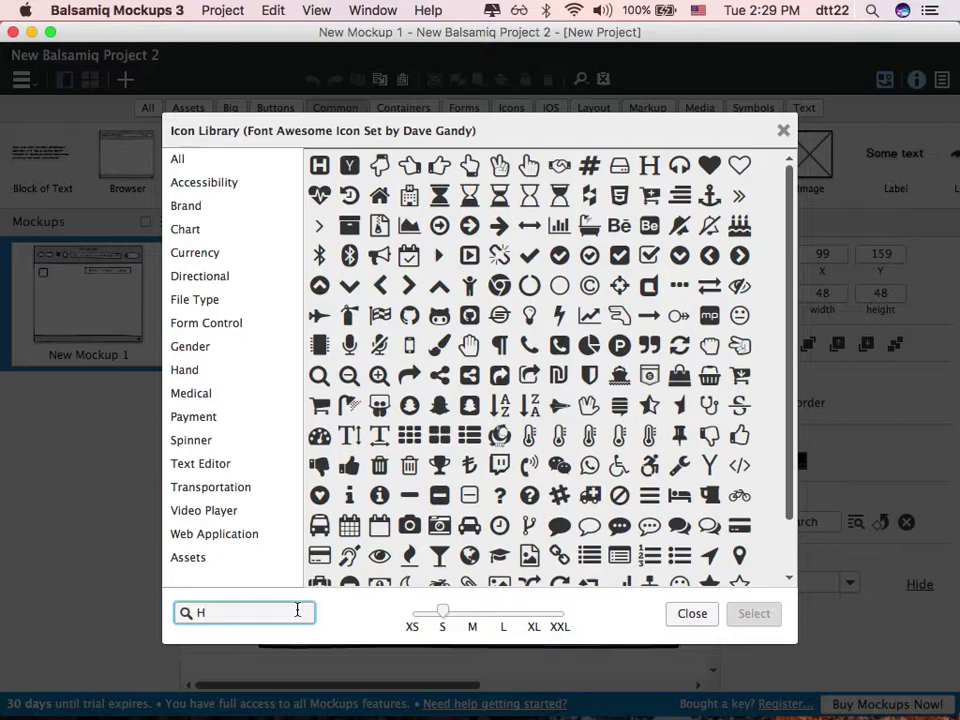
{"action": "double_click", "coordinate": [319, 165]}
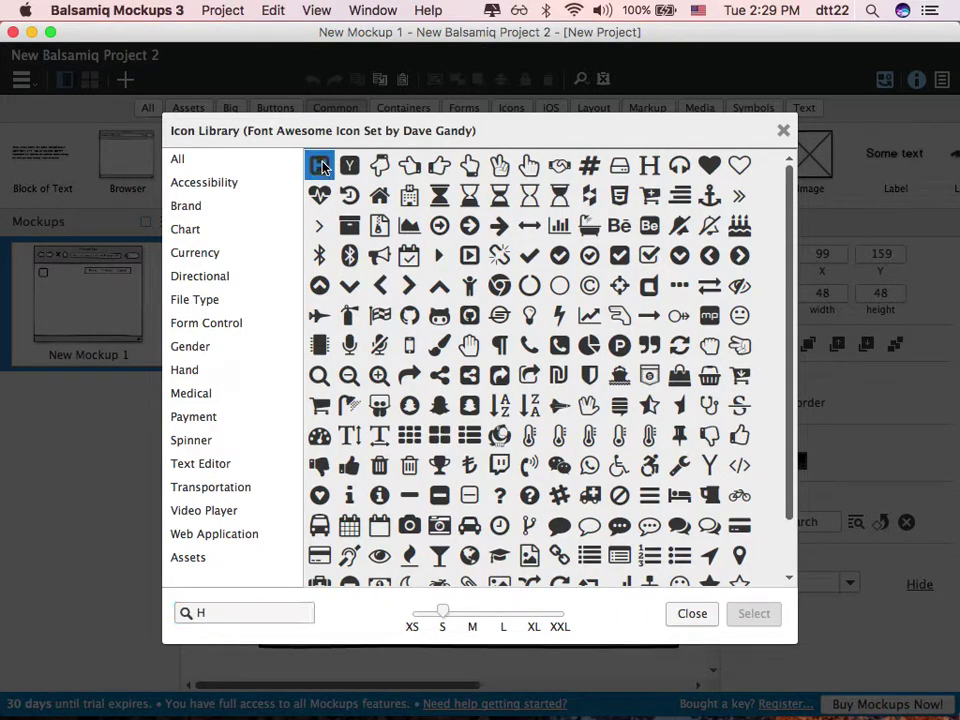
{"action": "left_click", "coordinate": [448, 404]}
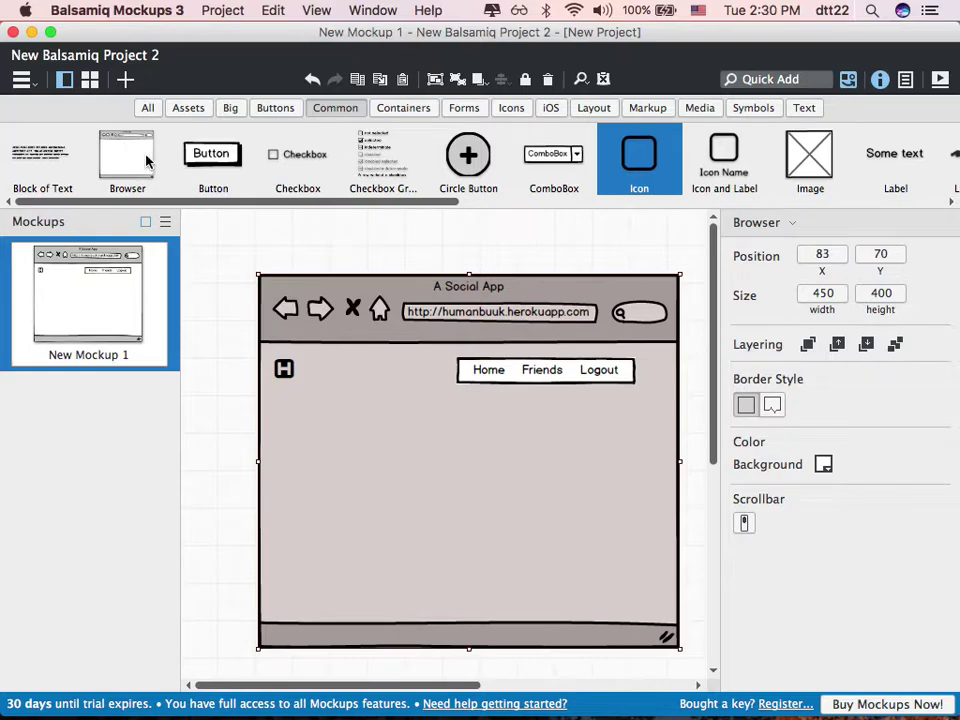
Add a Rectangle below the H icon at about X 99, Y 196 and resize it to about 76 by 198
{"action": "scroll", "coordinate": [668, 184], "scroll_direction": "right", "scroll_amount": 5}
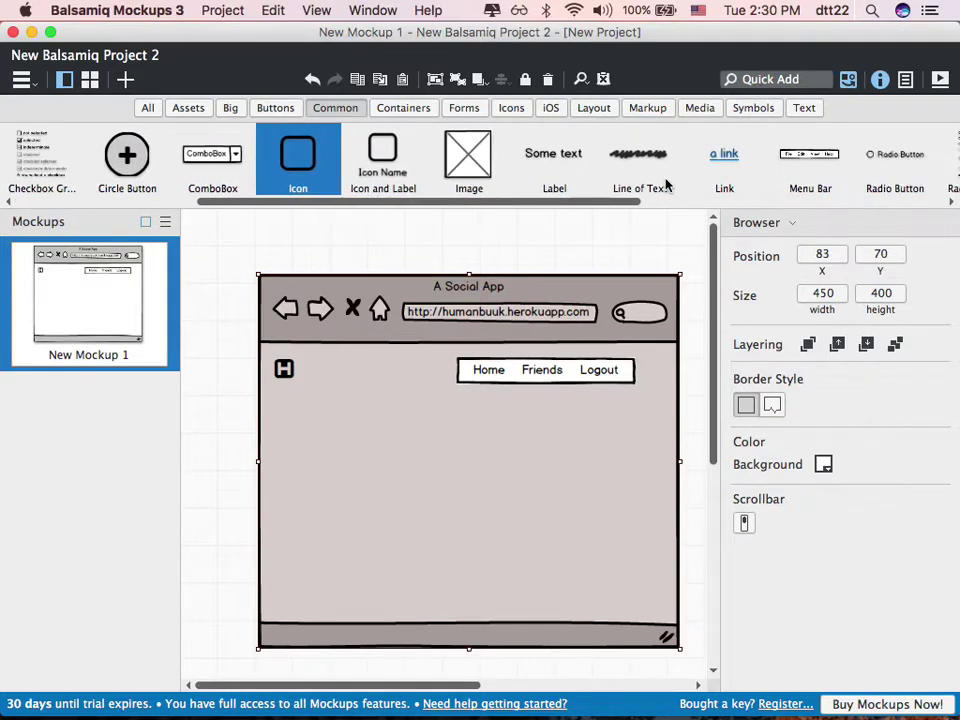
{"action": "scroll", "coordinate": [668, 184], "scroll_direction": "left", "scroll_amount": 3}
{"action": "scroll", "coordinate": [668, 184], "scroll_direction": "right", "scroll_amount": 6}
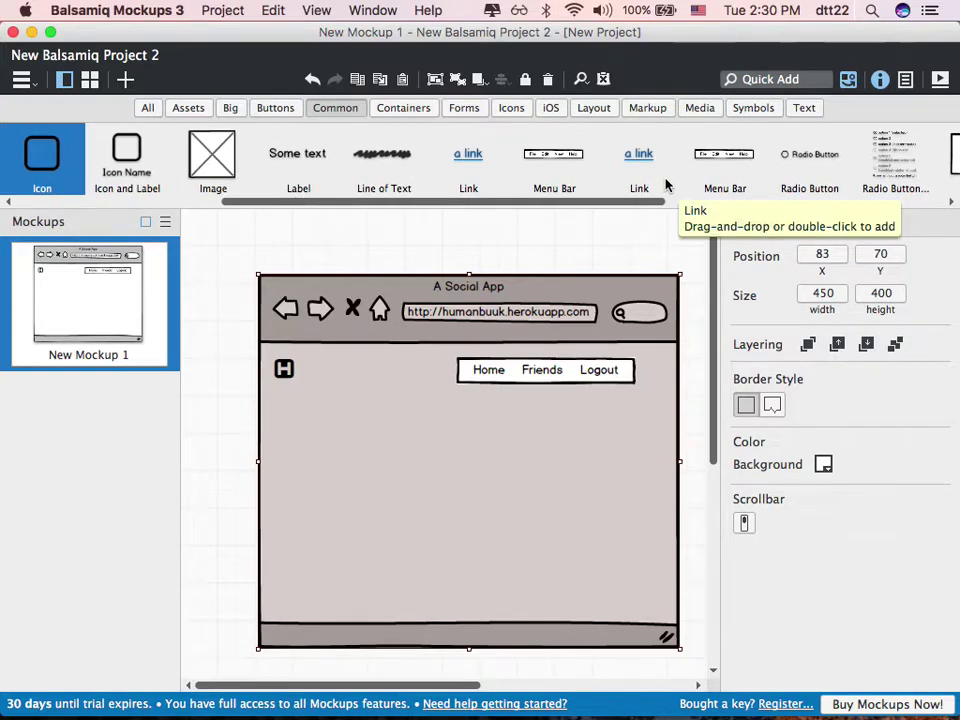
{"action": "scroll", "coordinate": [667, 184], "scroll_direction": "right", "scroll_amount": 6}
{"action": "left_click_drag", "start_coordinate": [561, 153], "coordinate": [335, 408]}
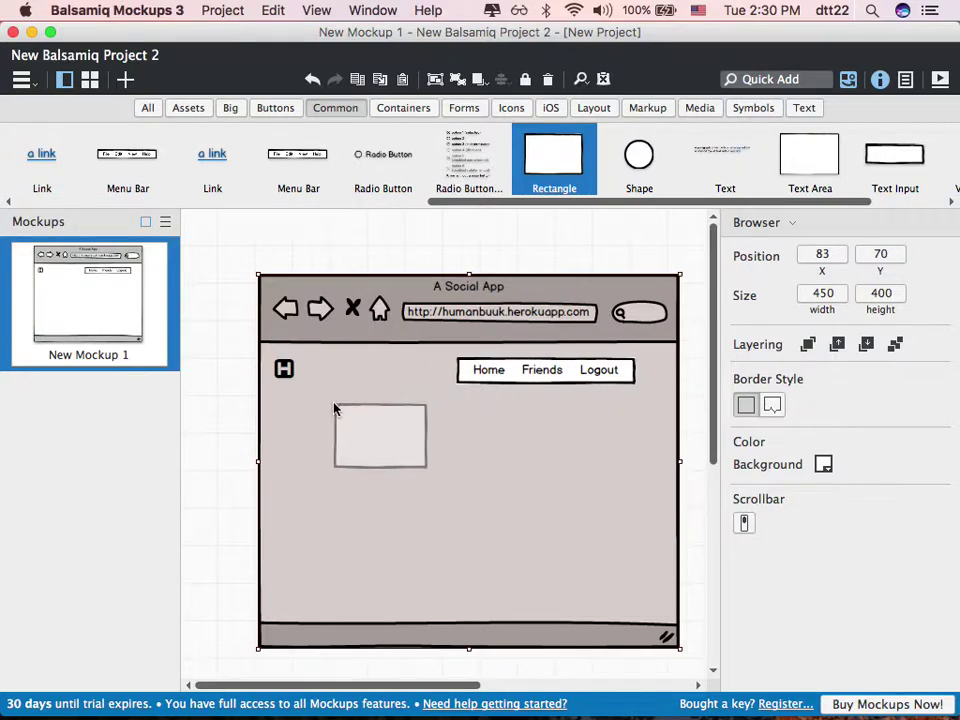
{"action": "left_click_drag", "start_coordinate": [381, 435], "coordinate": [324, 426]}
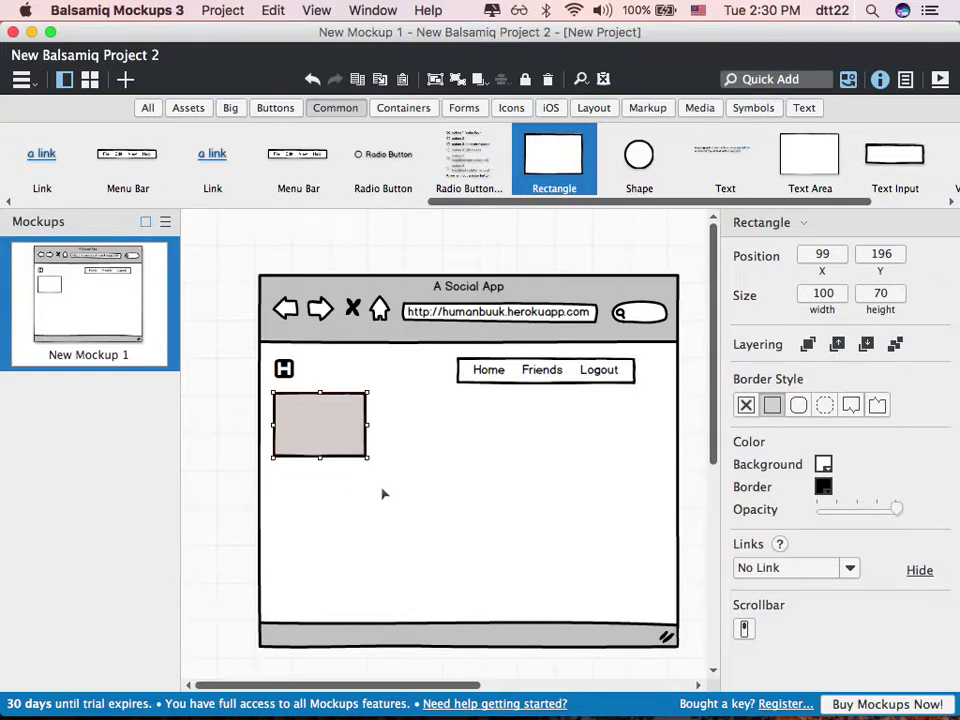
{"action": "left_click_drag", "start_coordinate": [366, 456], "coordinate": [344, 576]}
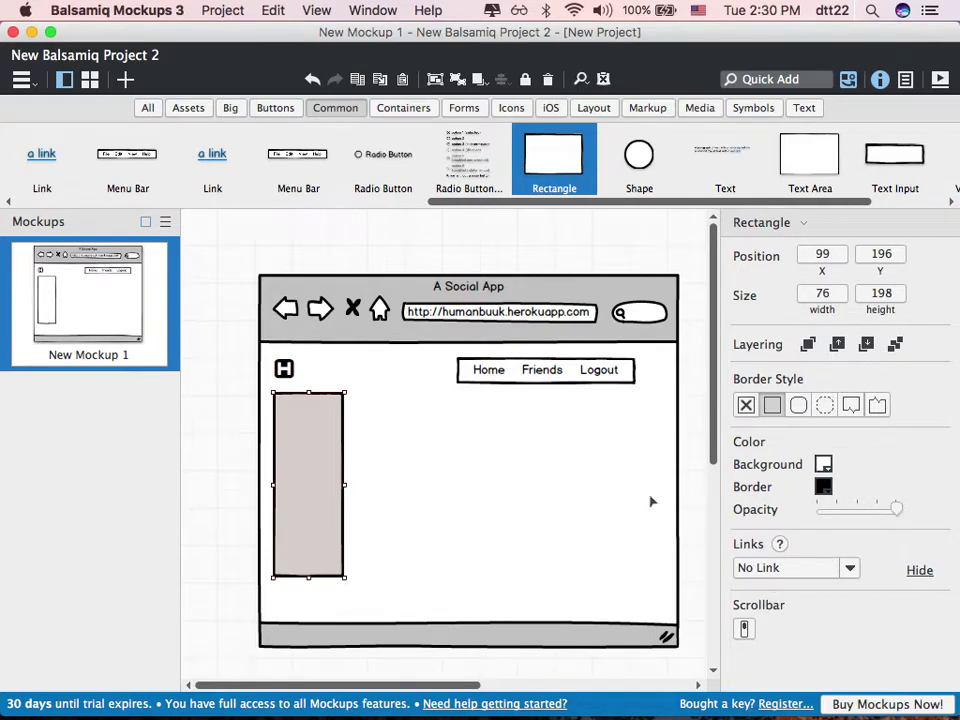
Set Home as the selected item of the menu bar
{"action": "double_click", "coordinate": [543, 371]}
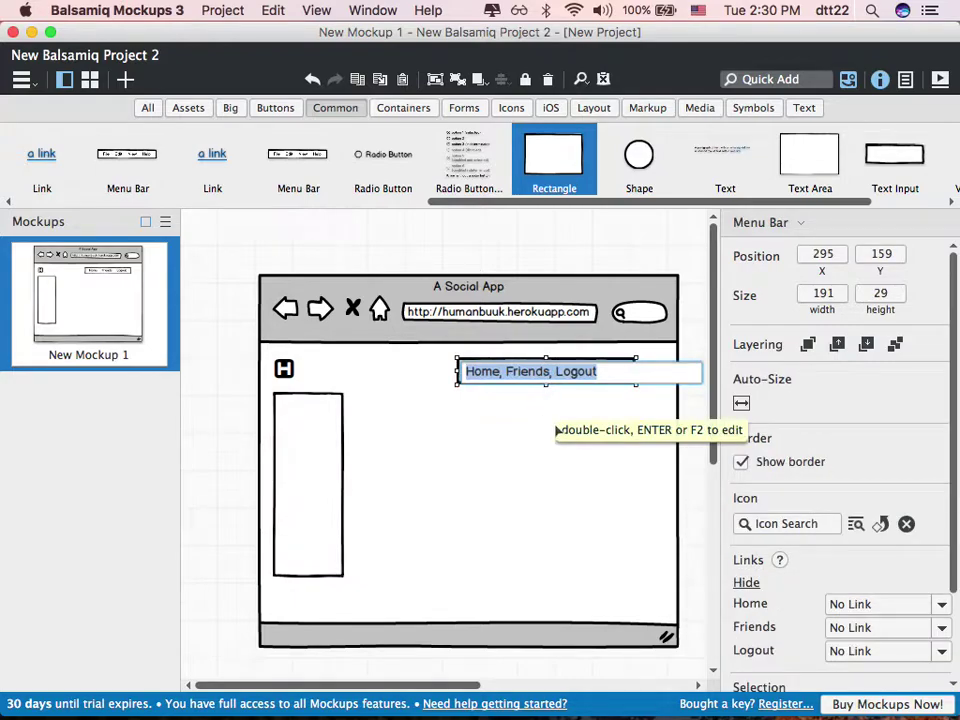
{"action": "left_click", "coordinate": [535, 387]}
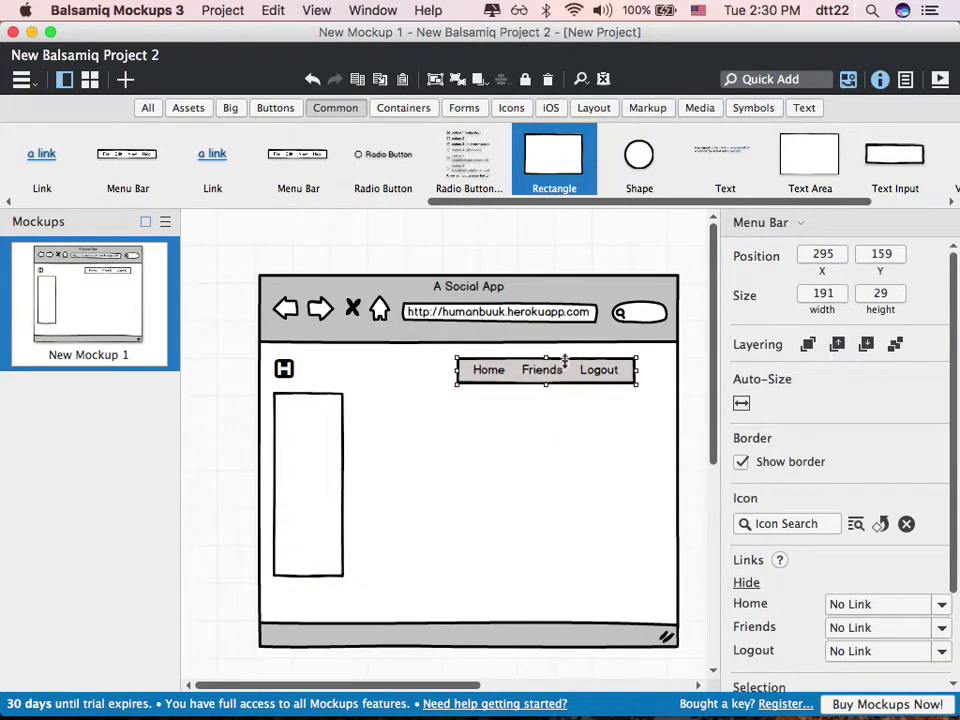
{"action": "scroll", "coordinate": [868, 577], "scroll_direction": "down", "scroll_amount": 3}
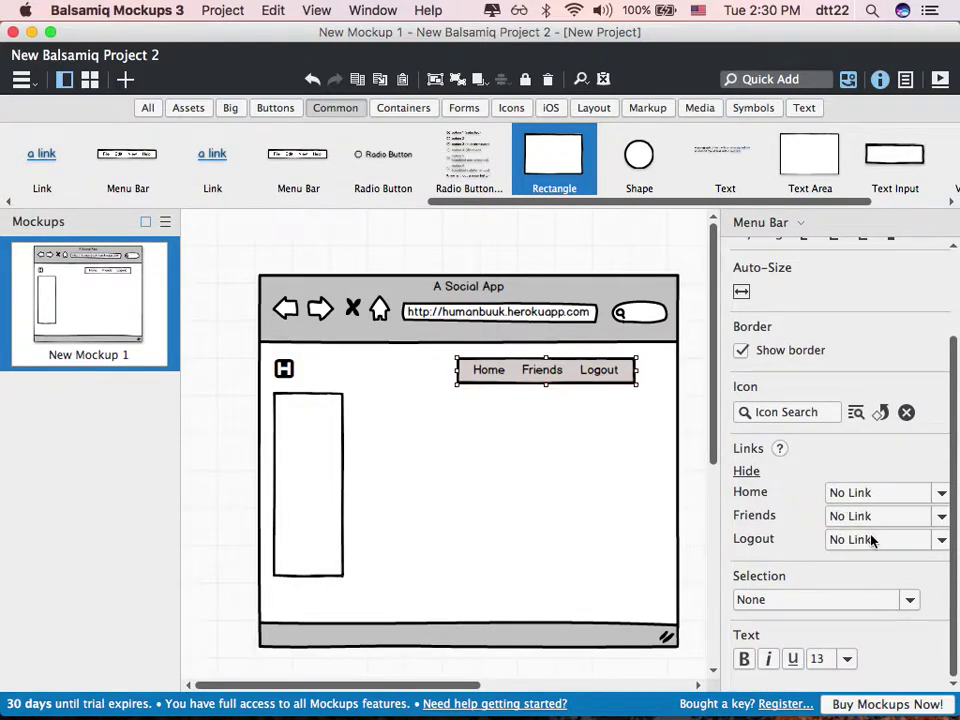
{"action": "left_click", "coordinate": [876, 603]}
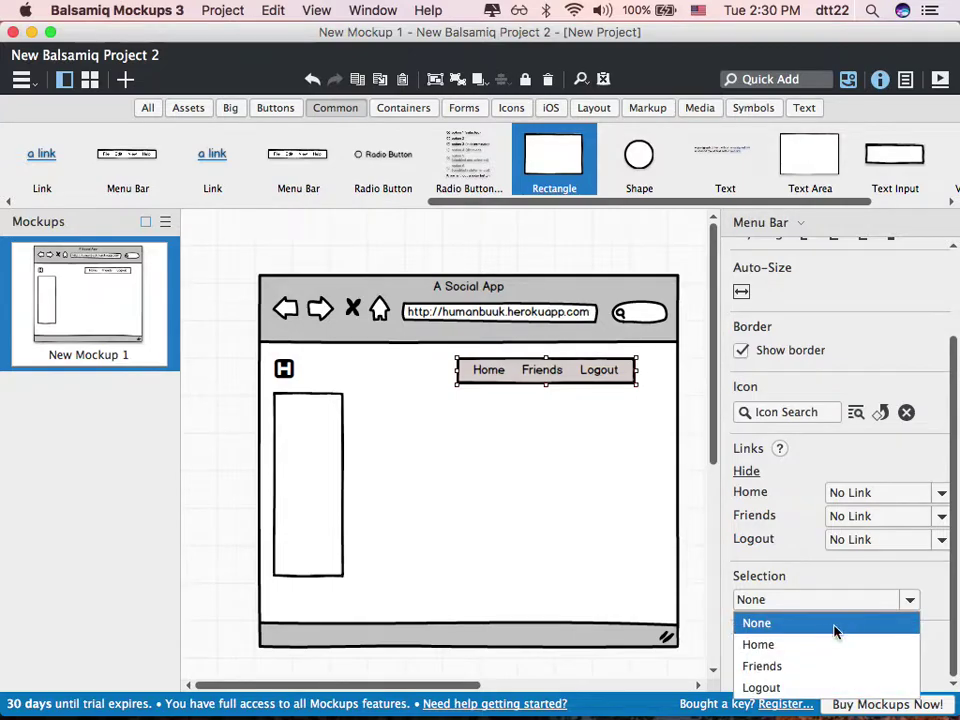
{"action": "left_click", "coordinate": [762, 645]}
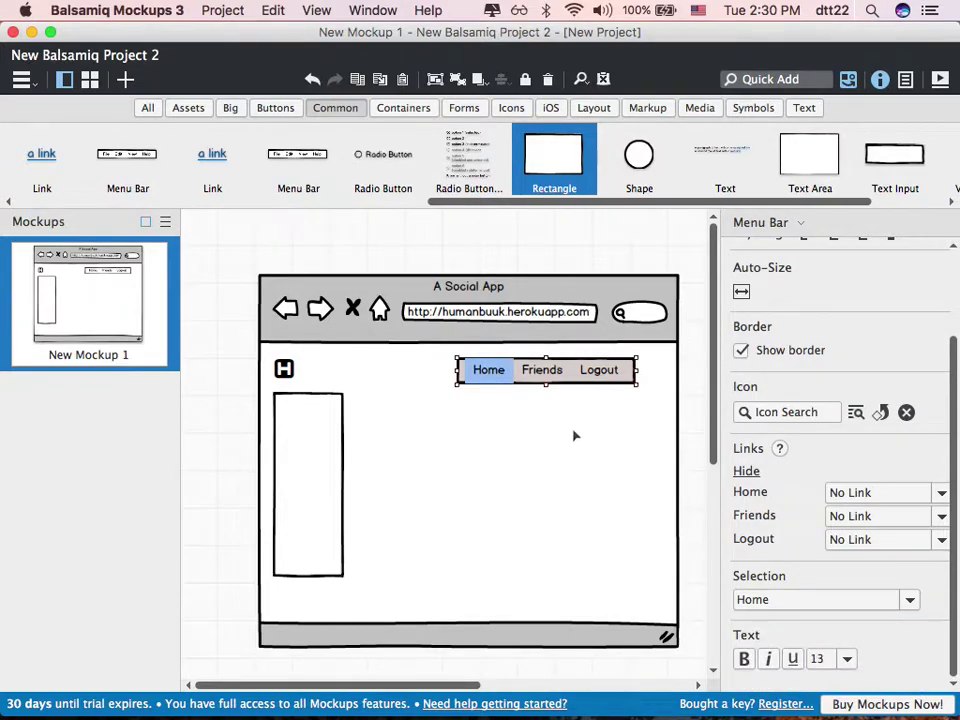
{"action": "left_click", "coordinate": [575, 436]}
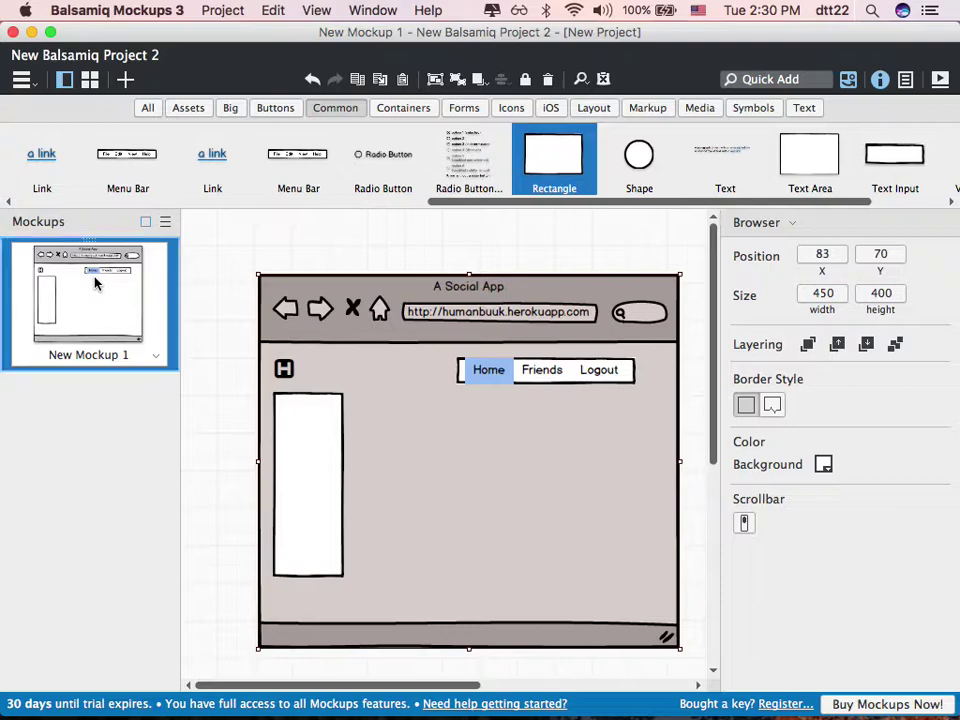
{"action": "key", "text": "super+d"}
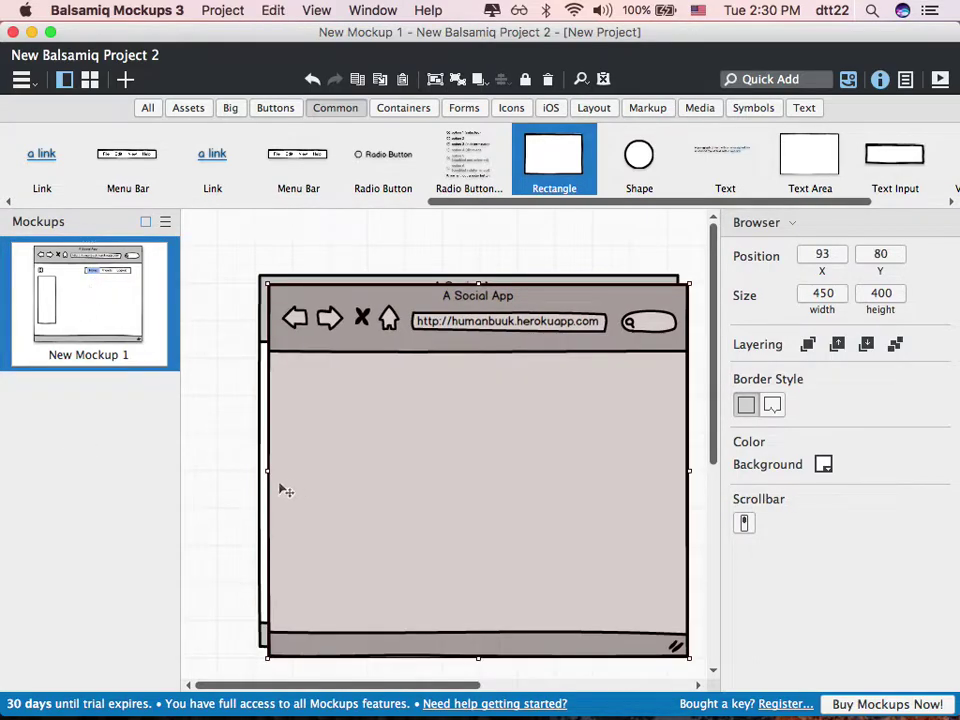
{"action": "key", "text": "super+z"}
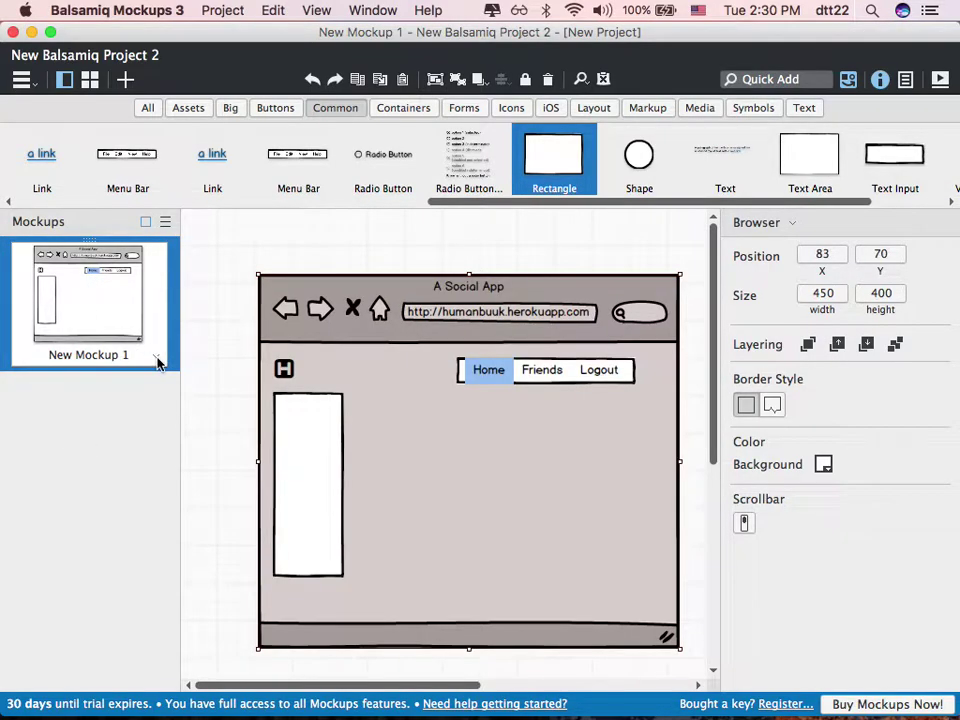
Duplicate the New Mockup 1 page and rename the copy as Friends
{"action": "left_click", "coordinate": [156, 360]}
{"action": "left_click", "coordinate": [209, 397]}
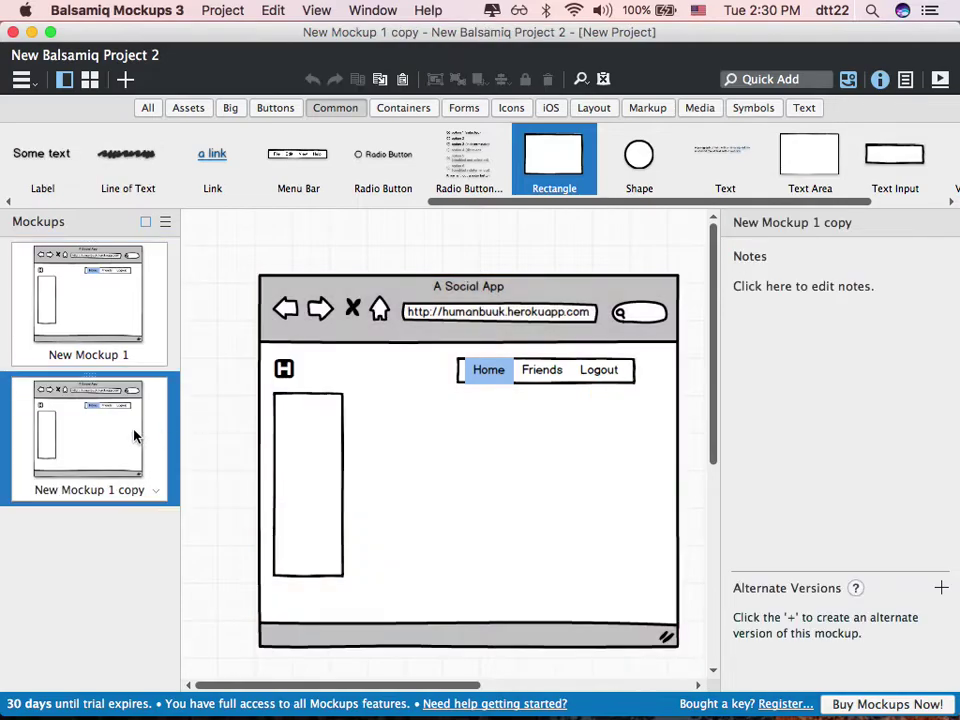
{"action": "double_click", "coordinate": [89, 492]}
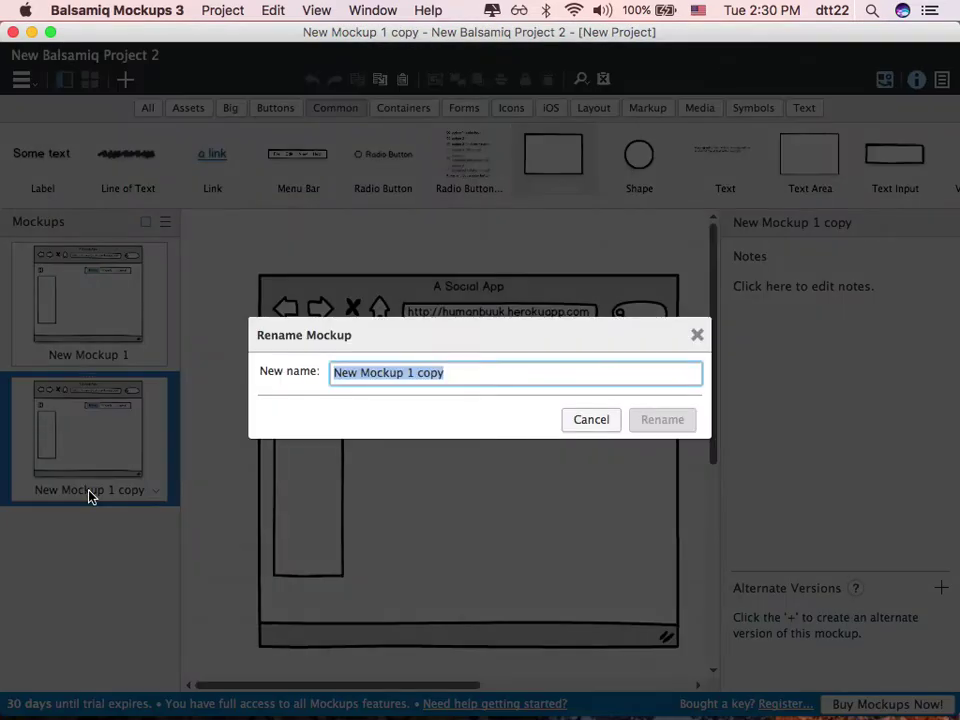
{"action": "type", "text": "Friends"}
{"action": "key", "text": "Return"}
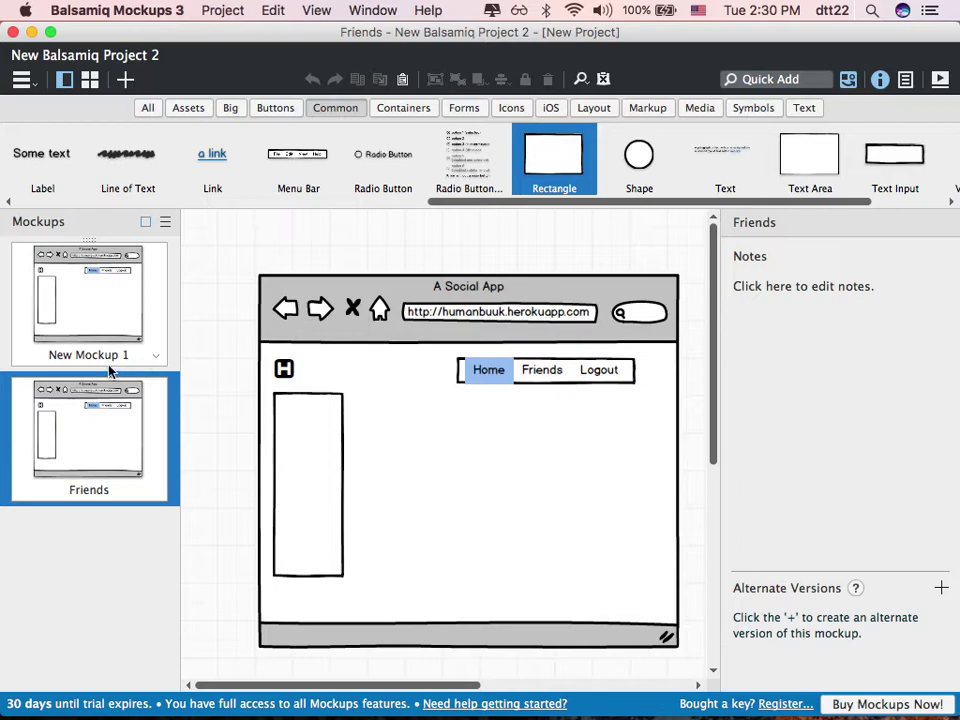
Rename the original mockup, New Mockup 1, as Home
{"action": "double_click", "coordinate": [110, 357]}
{"action": "type", "text": "Home"}
{"action": "key", "text": "Return"}
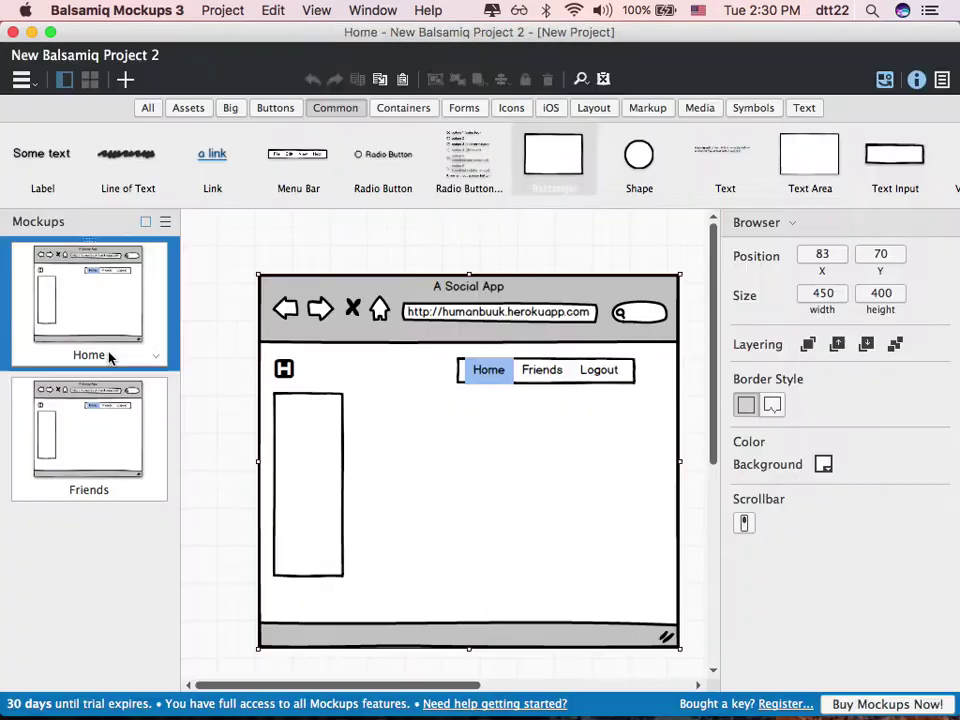
In the Friends mockup, set Friends as the selected item of the menu bar
{"action": "left_click", "coordinate": [101, 424]}
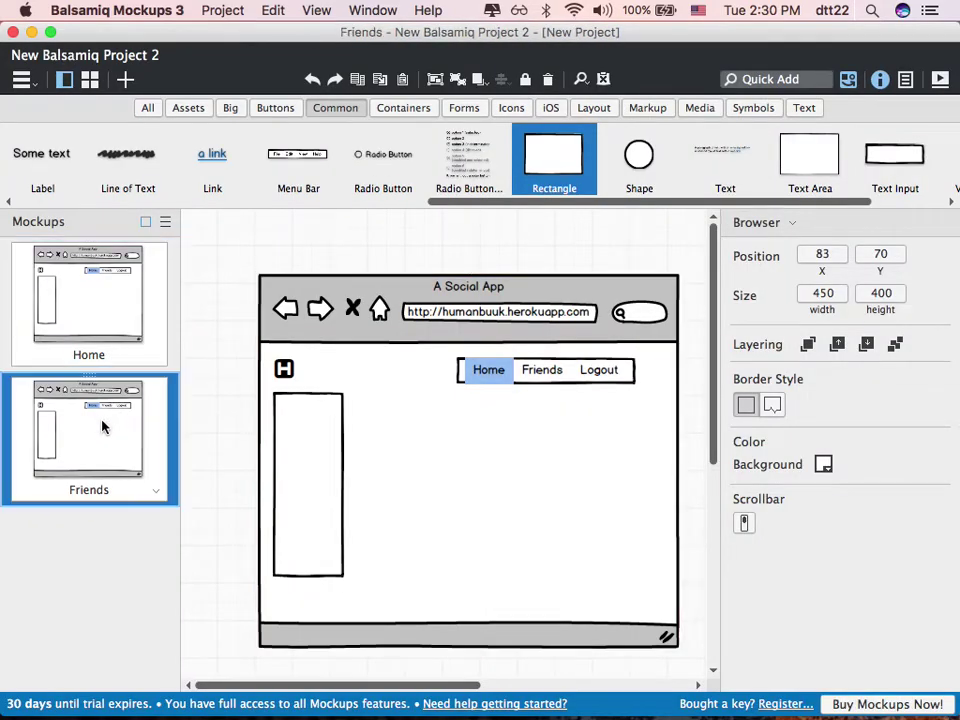
{"action": "left_click", "coordinate": [584, 375]}
{"action": "scroll", "coordinate": [850, 627], "scroll_direction": "down", "scroll_amount": 3}
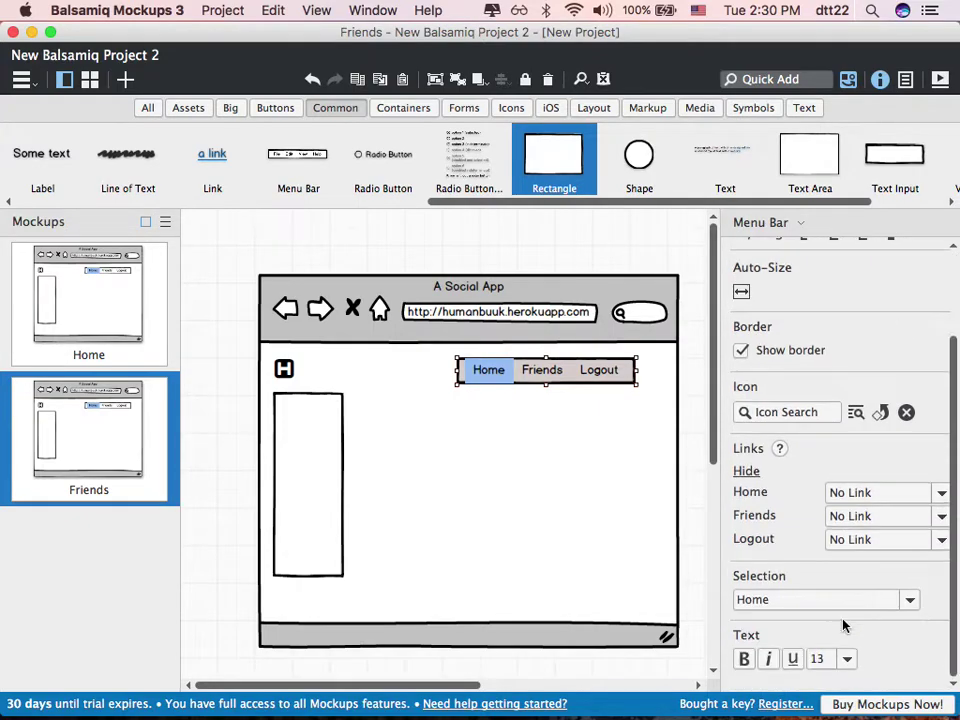
{"action": "left_click", "coordinate": [840, 600]}
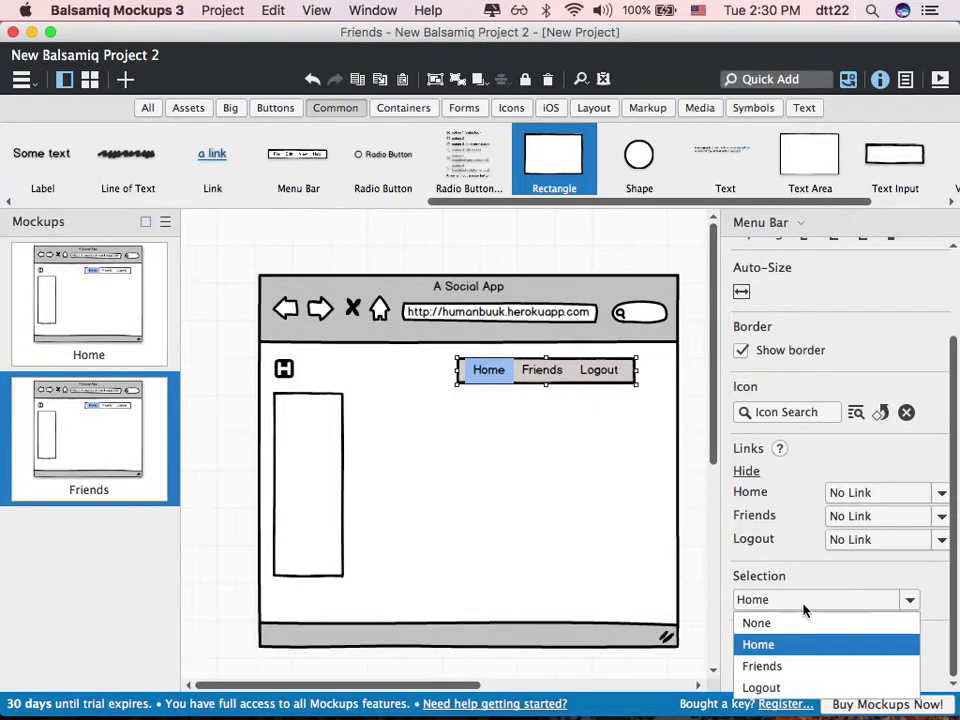
{"action": "left_click", "coordinate": [760, 666]}
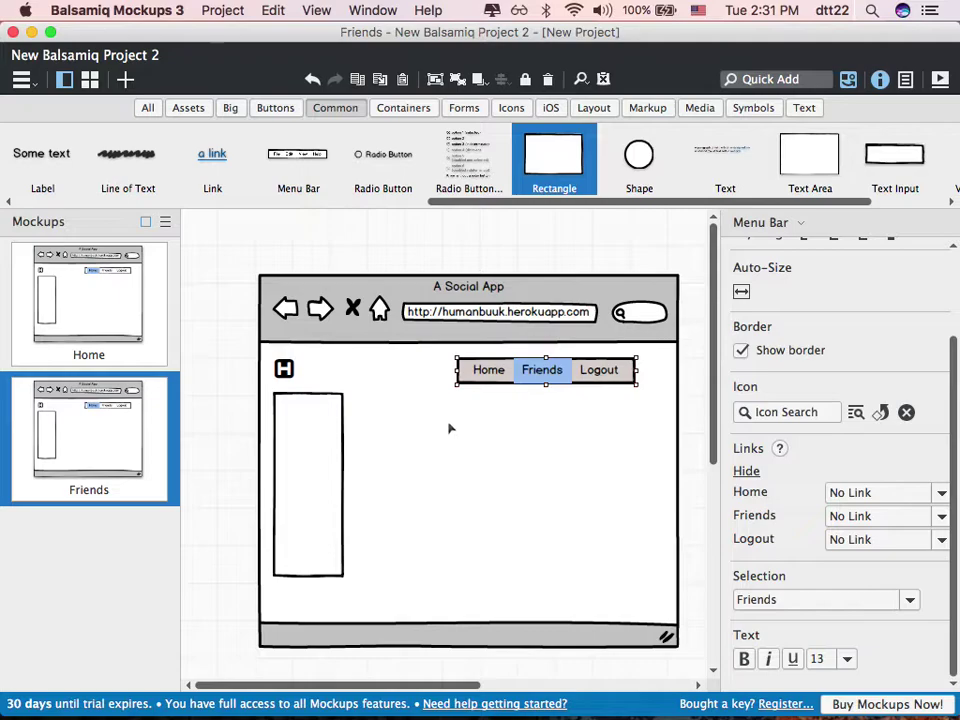
Add a Rectangle about 229 by 60 at about X 208, Y 196 and place a circle Shape about 32 by 32 inside its left end
{"action": "left_click", "coordinate": [540, 177]}
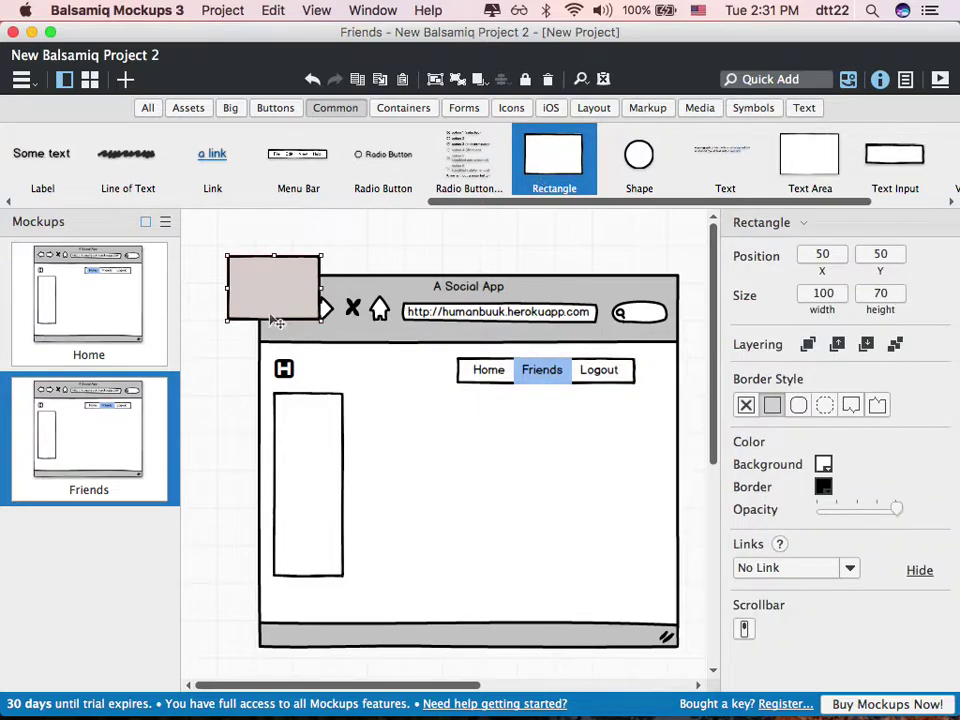
{"action": "left_click_drag", "start_coordinate": [283, 298], "coordinate": [590, 447]}
{"action": "left_click_drag", "start_coordinate": [639, 155], "coordinate": [392, 406]}
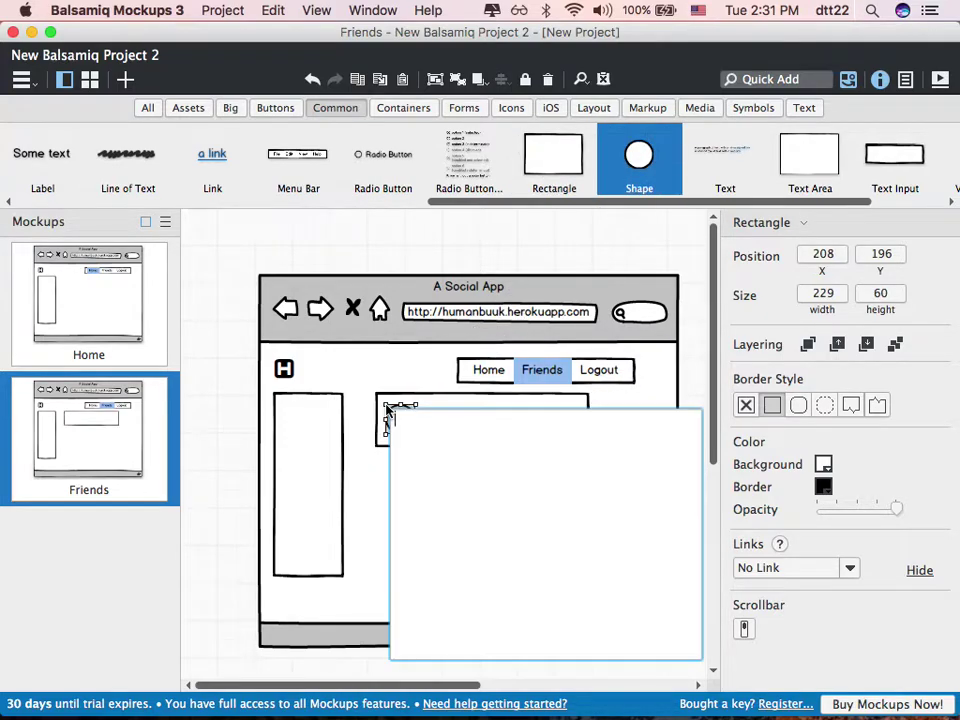
{"action": "left_click", "coordinate": [356, 542]}
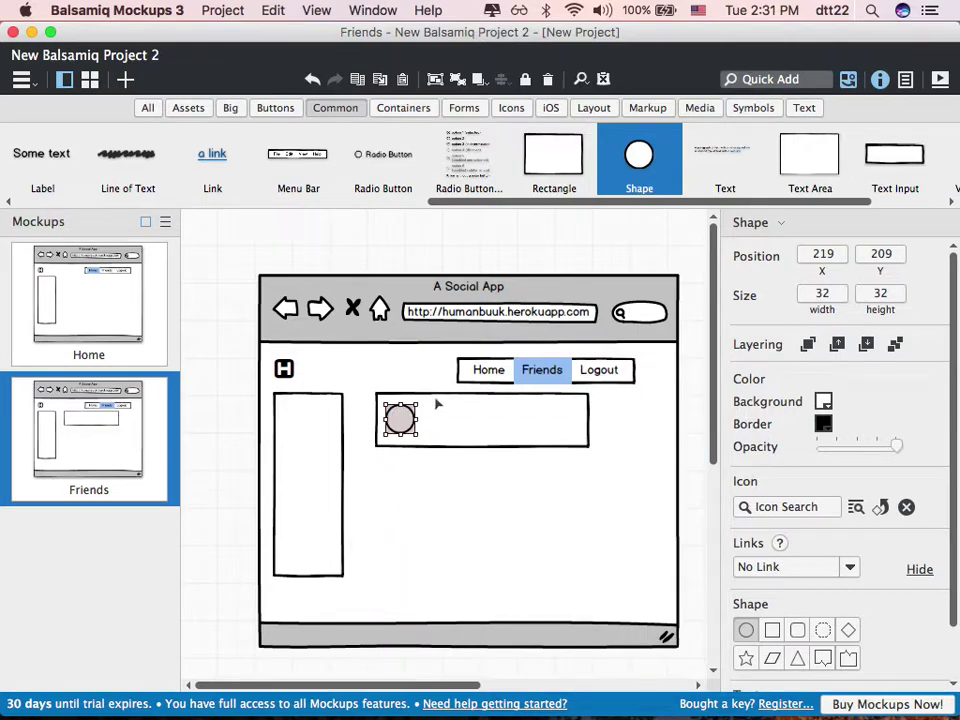
{"action": "left_click", "coordinate": [443, 420]}
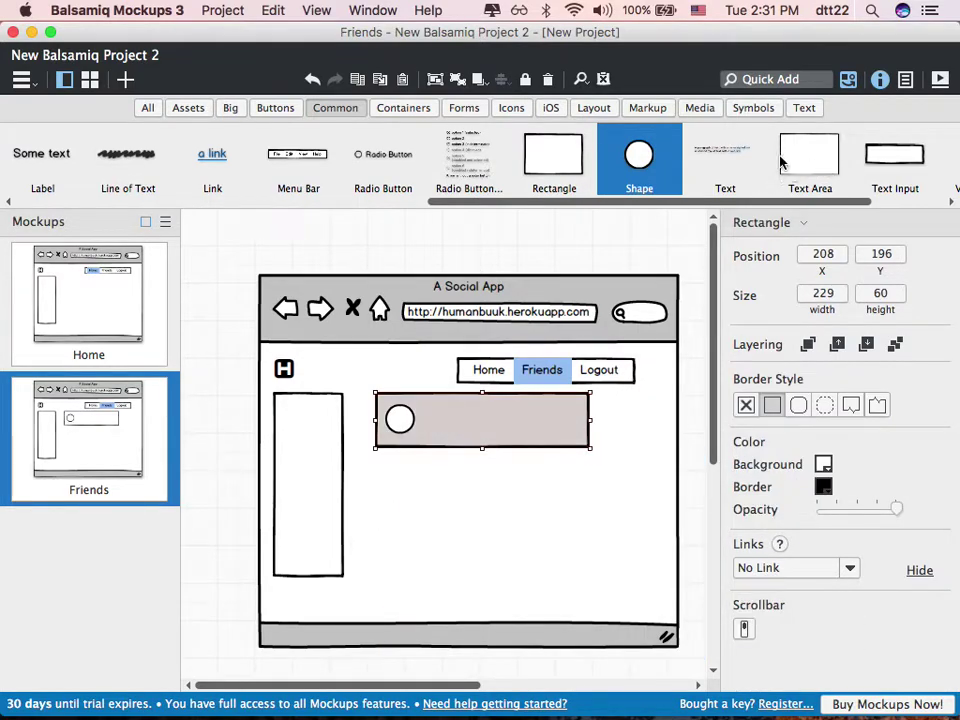
Add a Text block with its default sample content beside the circle, at about X 267, Y 209
{"action": "left_click_drag", "start_coordinate": [716, 171], "coordinate": [440, 505]}
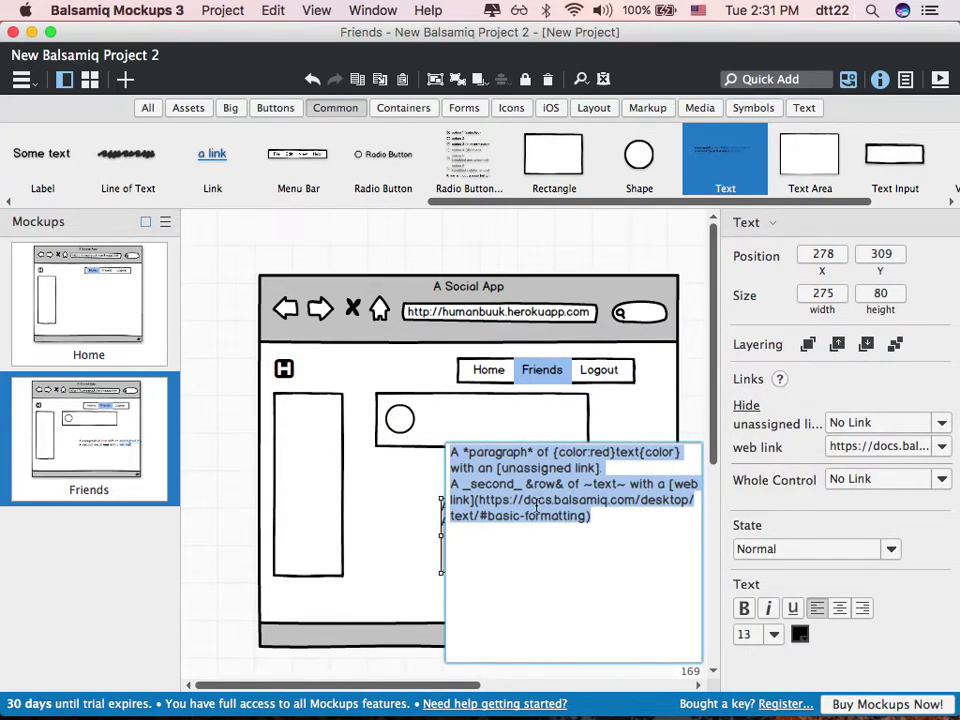
{"action": "left_click", "coordinate": [381, 563]}
{"action": "left_click_drag", "start_coordinate": [566, 554], "coordinate": [555, 456]}
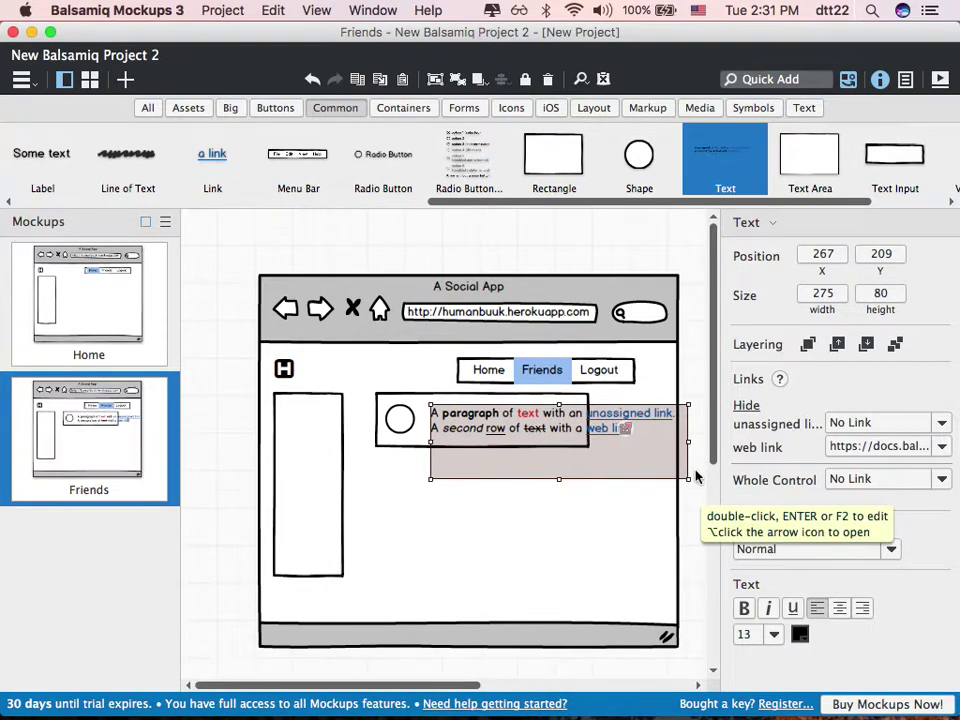
Enlarge the browser frame of the Friends mockup to about 628 by 466
{"action": "key", "text": "super+minus"}
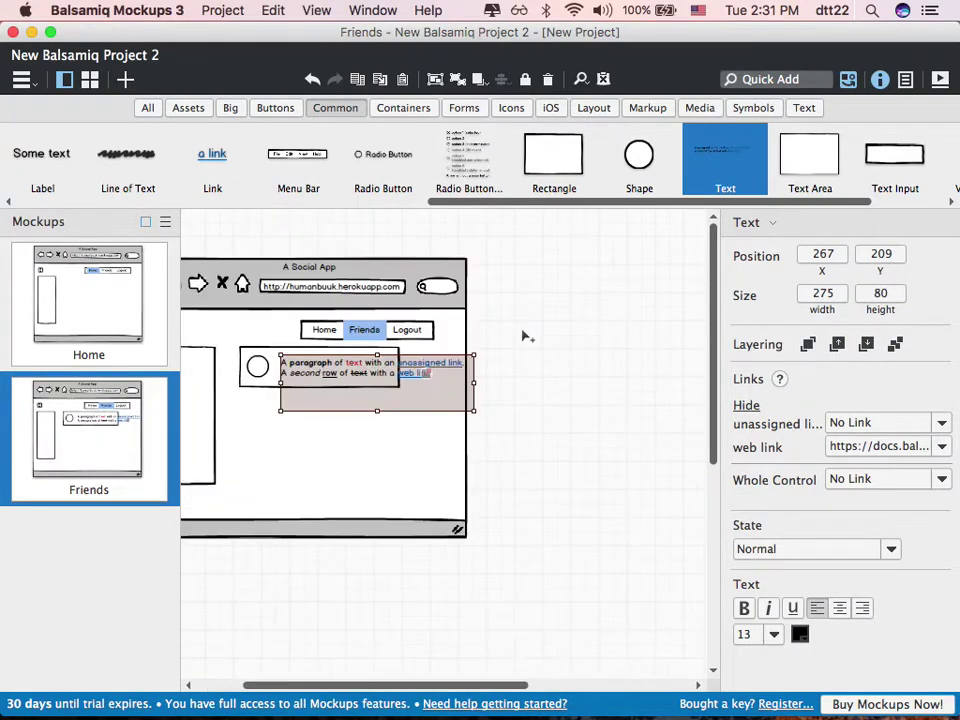
{"action": "scroll", "coordinate": [489, 524], "scroll_direction": "left", "scroll_amount": 3}
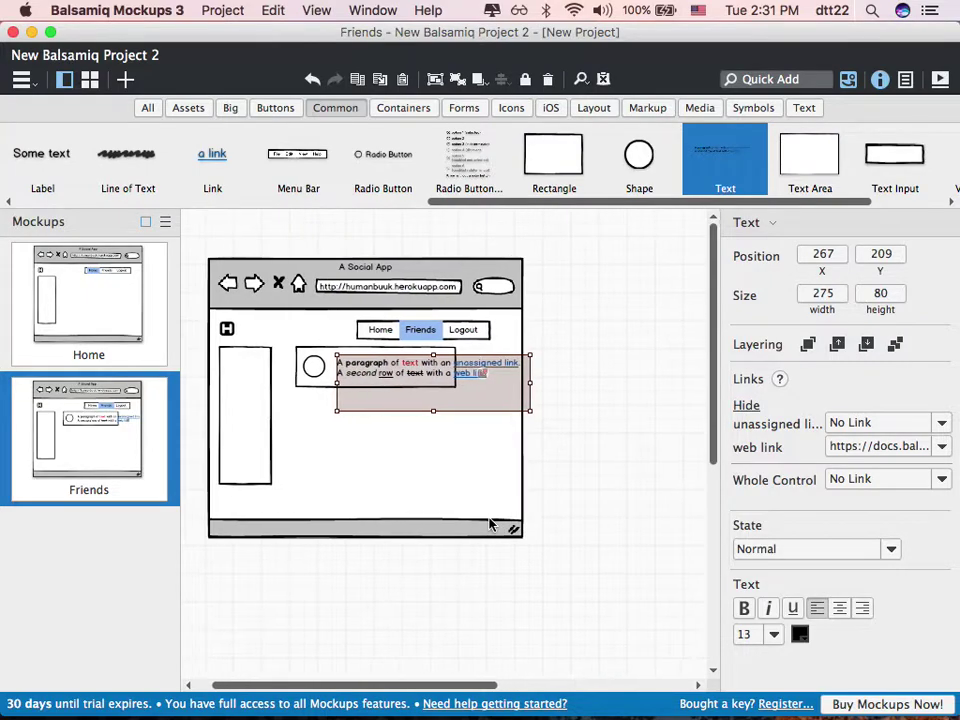
{"action": "left_click_drag", "start_coordinate": [520, 541], "coordinate": [656, 601]}
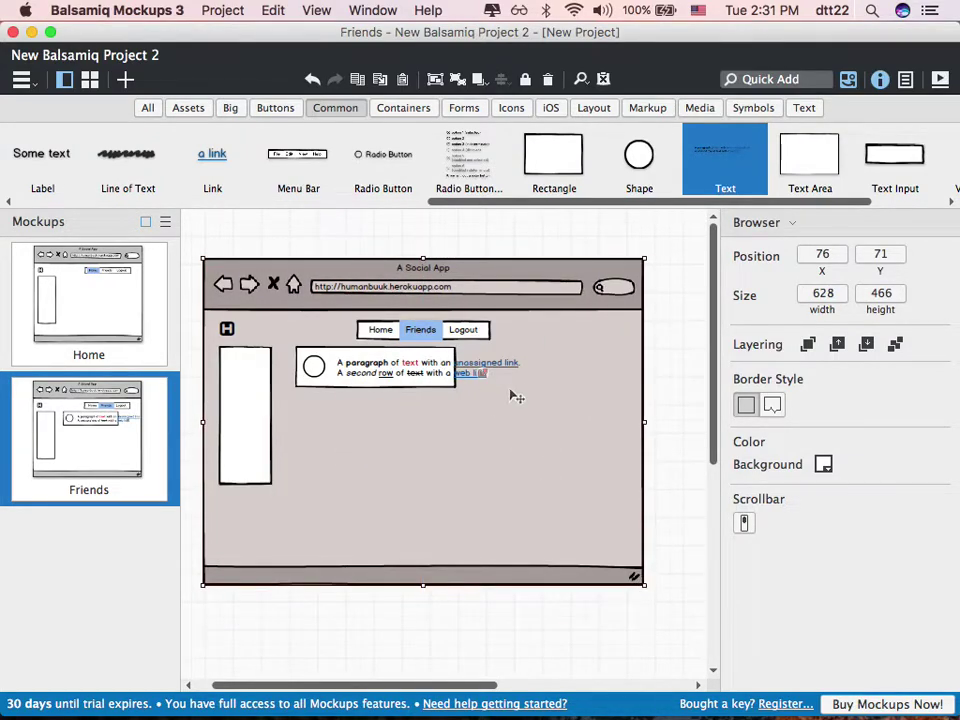
Widen the rectangle around the circle and sample text to about 409 by 61
{"action": "left_click", "coordinate": [345, 370]}
{"action": "left_click", "coordinate": [313, 379]}
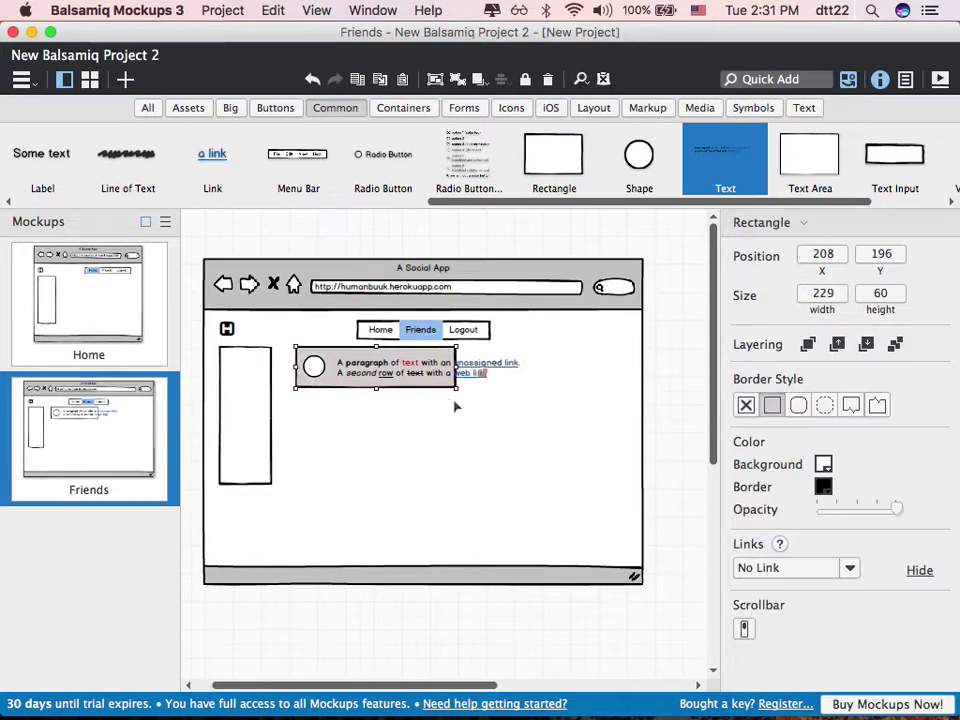
{"action": "left_click_drag", "start_coordinate": [457, 390], "coordinate": [584, 390]}
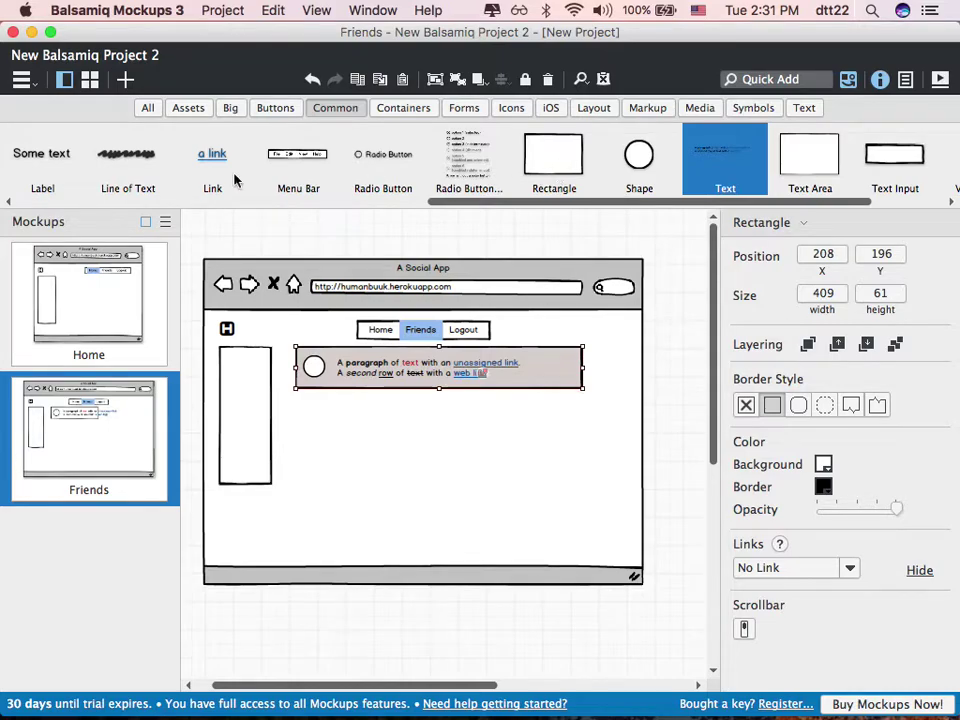
Add a Button labelled Add Friend to the right of the sample text, at about X 529, Y 207
{"action": "scroll", "coordinate": [160, 170], "scroll_direction": "left", "scroll_amount": 2}
{"action": "scroll", "coordinate": [160, 170], "scroll_direction": "right", "scroll_amount": 10}
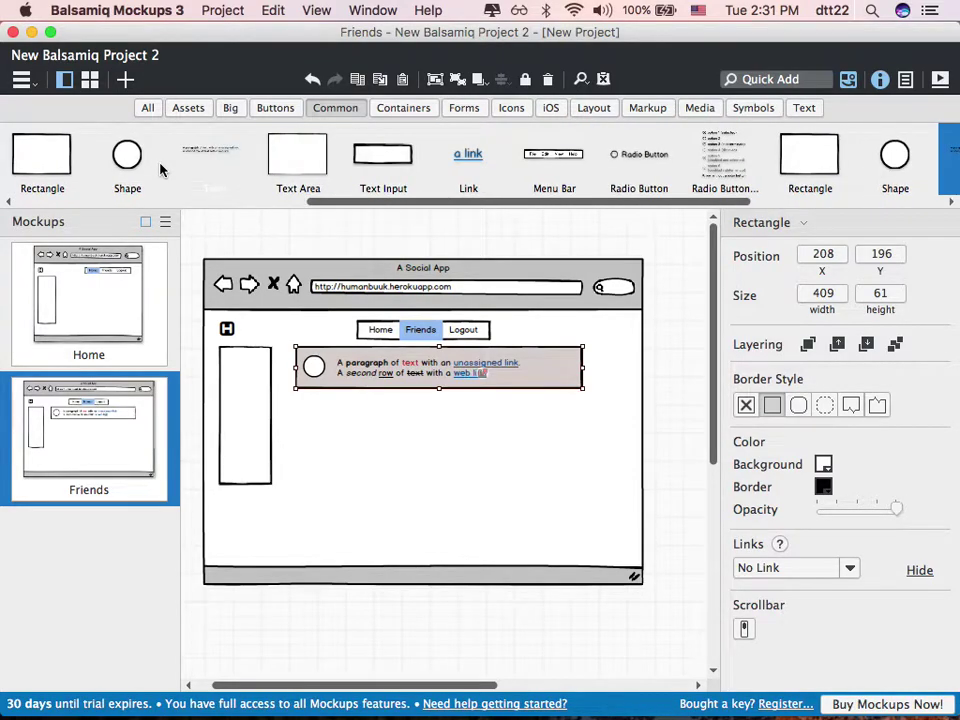
{"action": "scroll", "coordinate": [160, 168], "scroll_direction": "right", "scroll_amount": 4}
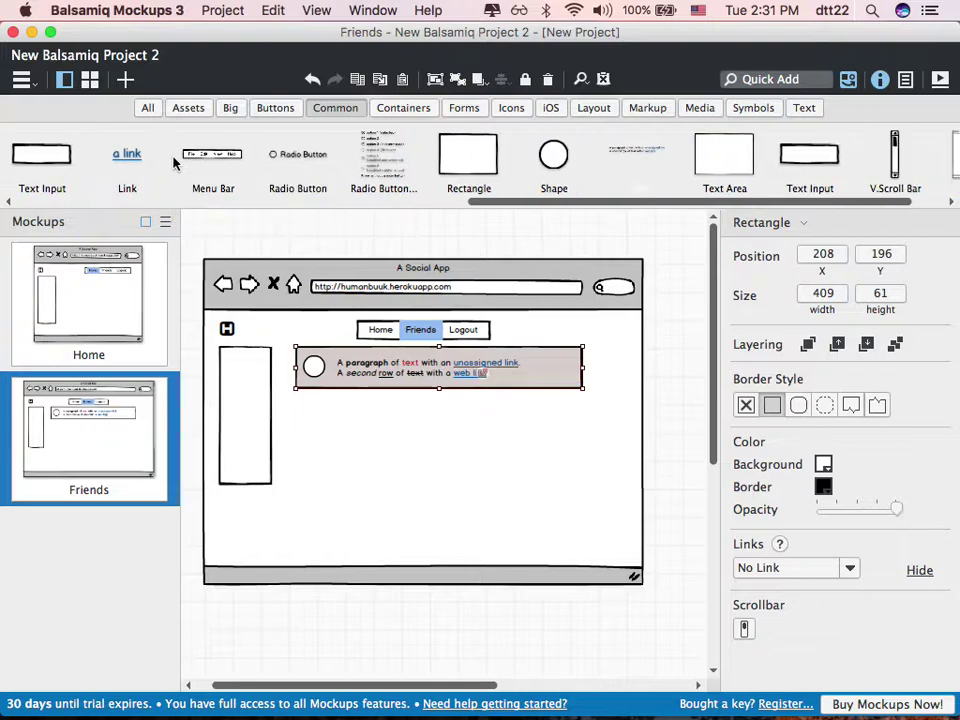
{"action": "scroll", "coordinate": [190, 158], "scroll_direction": "left", "scroll_amount": 8}
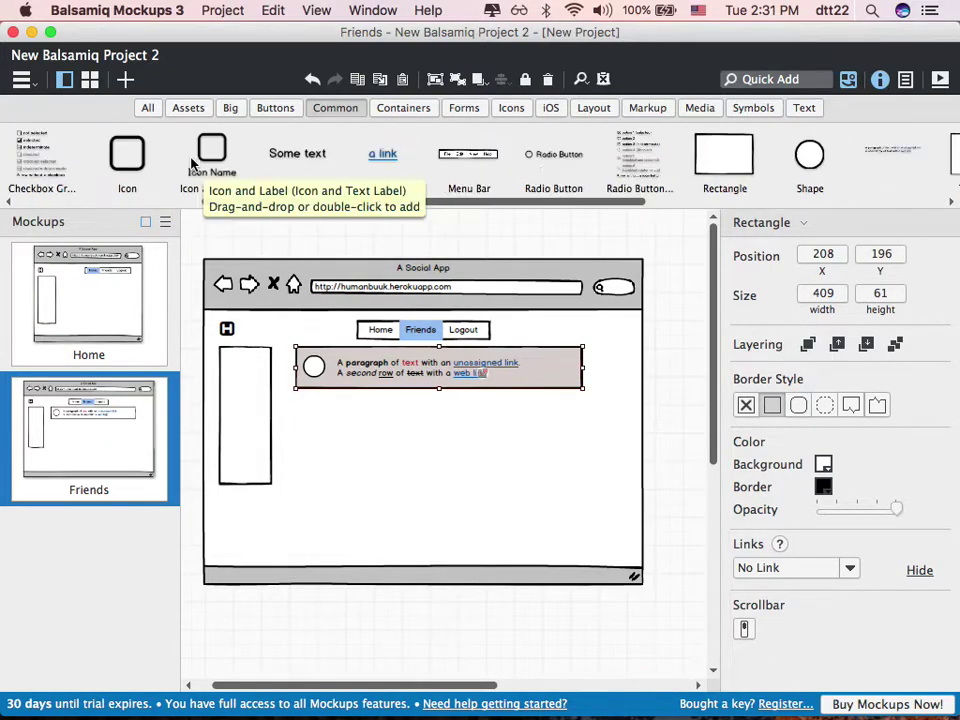
{"action": "left_click_drag", "start_coordinate": [211, 160], "coordinate": [523, 362]}
{"action": "type", "text": "Add Friend"}
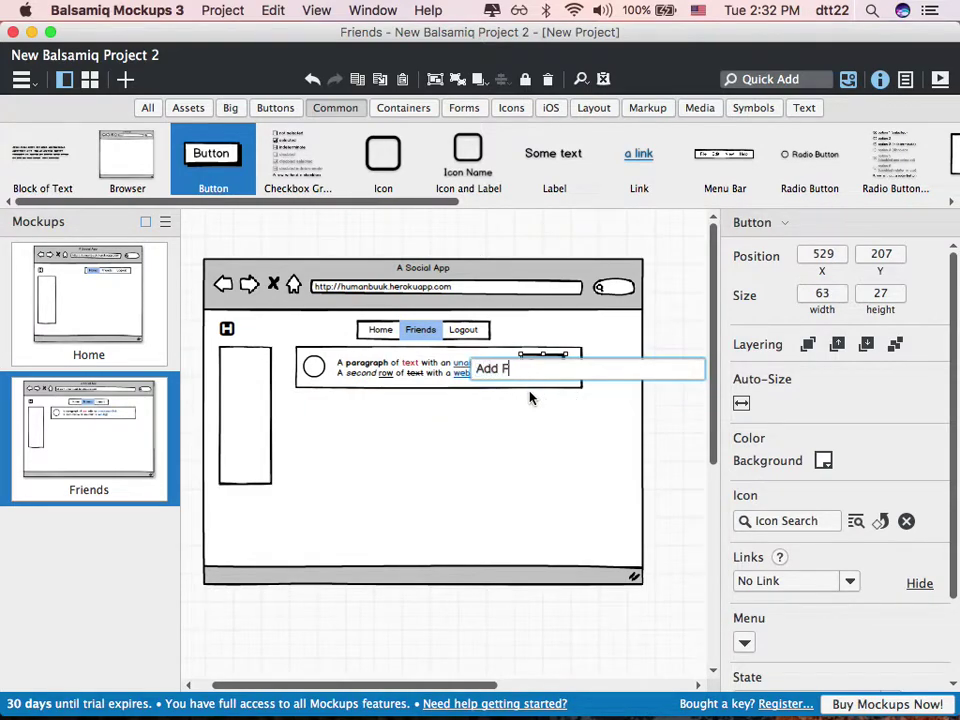
{"action": "key", "text": "Return"}
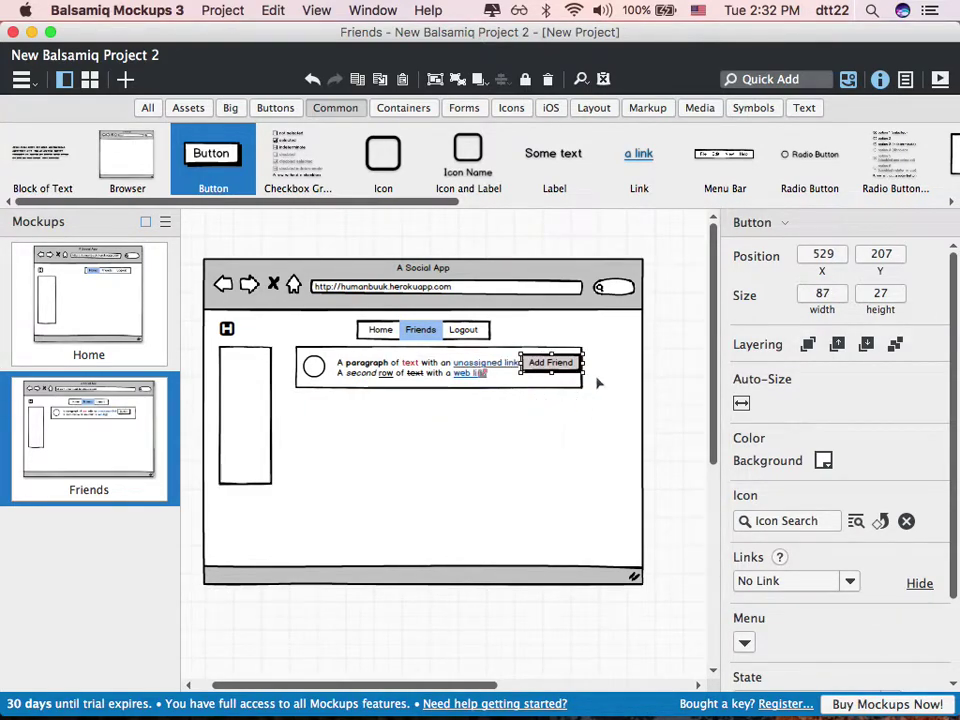
Resize the friend card's rectangle to about 438 by 58 and move the Add Friend button to about X 542, Y 214
{"action": "left_click", "coordinate": [578, 389]}
{"action": "mouse_move", "coordinate": [582, 389]}
{"action": "left_mouse_down"}
{"action": "mouse_move", "coordinate": [601, 391]}
{"action": "mouse_move", "coordinate": [585, 375]}
{"action": "left_mouse_up"}
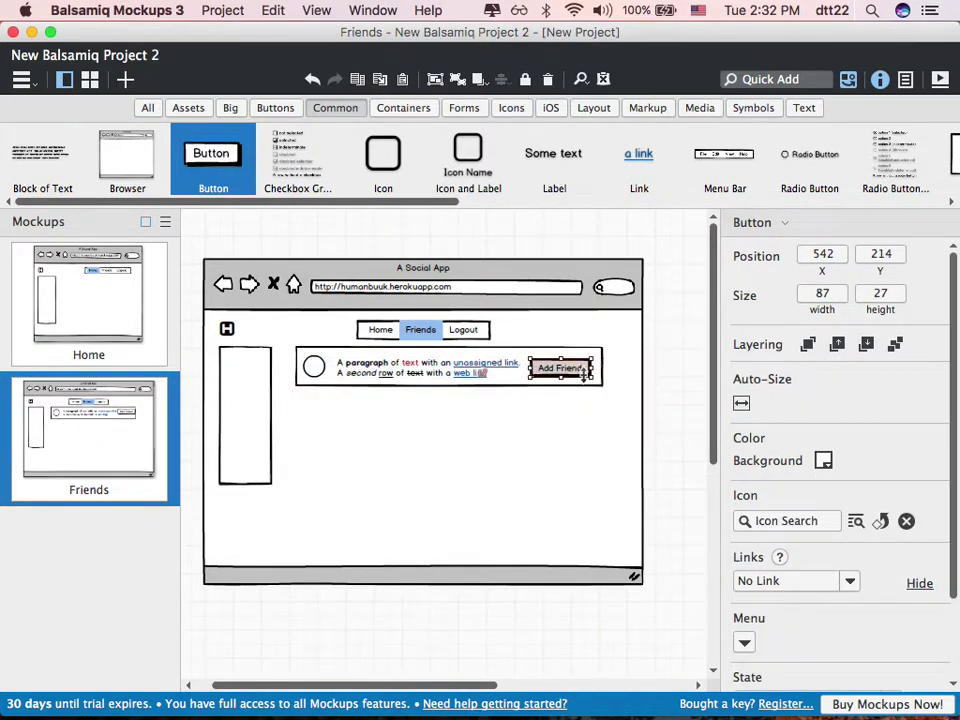
{"action": "left_click", "coordinate": [500, 495]}
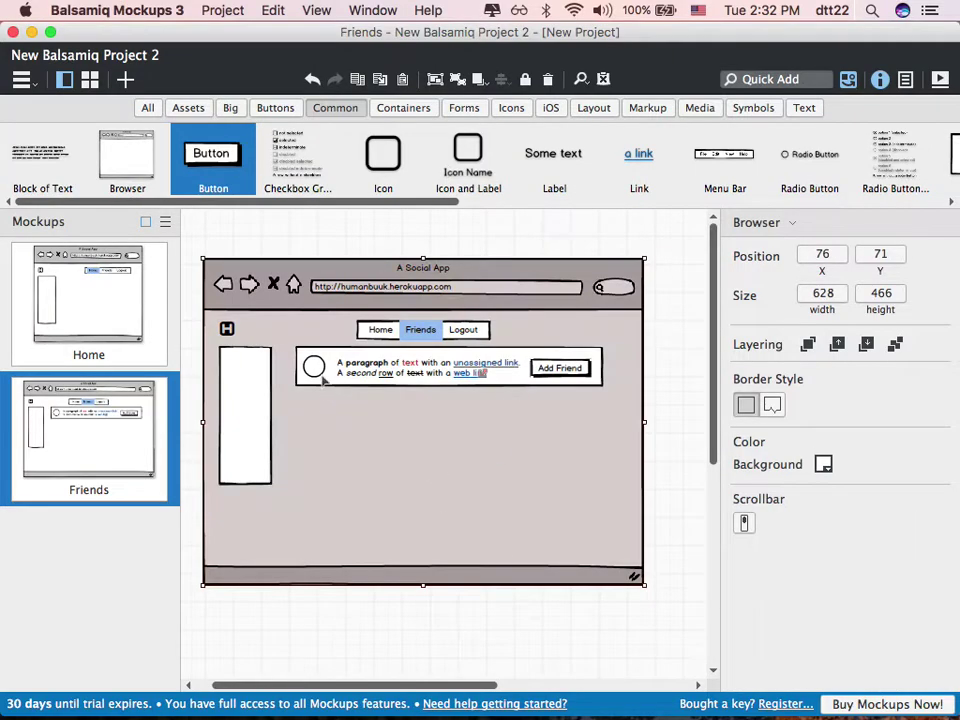
Select the friend card's rectangle, circle and Add Friend button together
{"action": "left_click", "coordinate": [441, 405]}
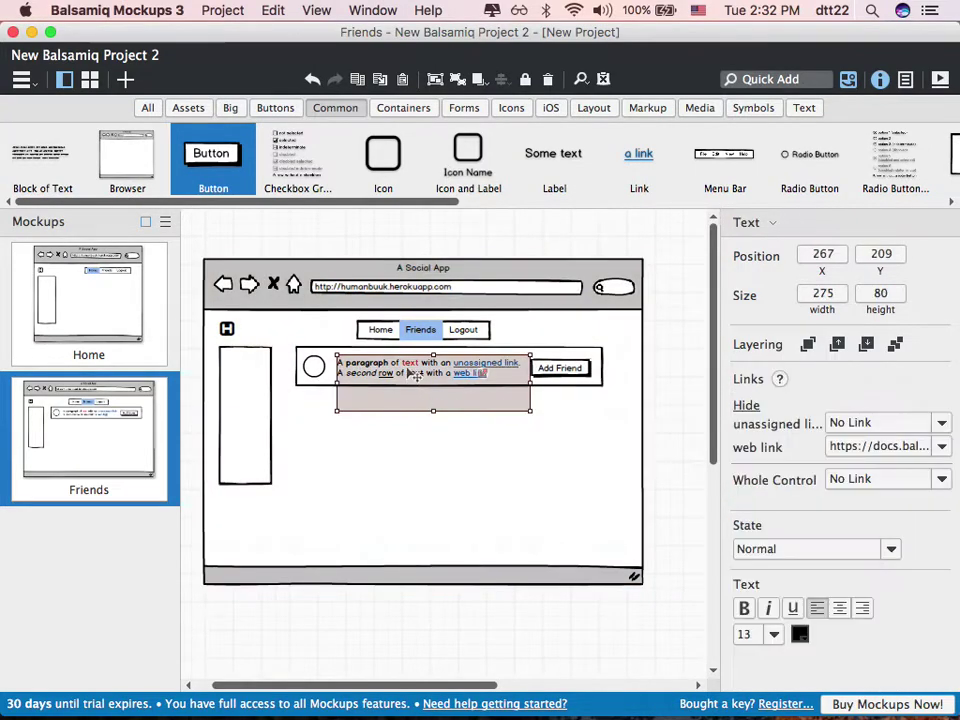
{"action": "left_click", "coordinate": [375, 523]}
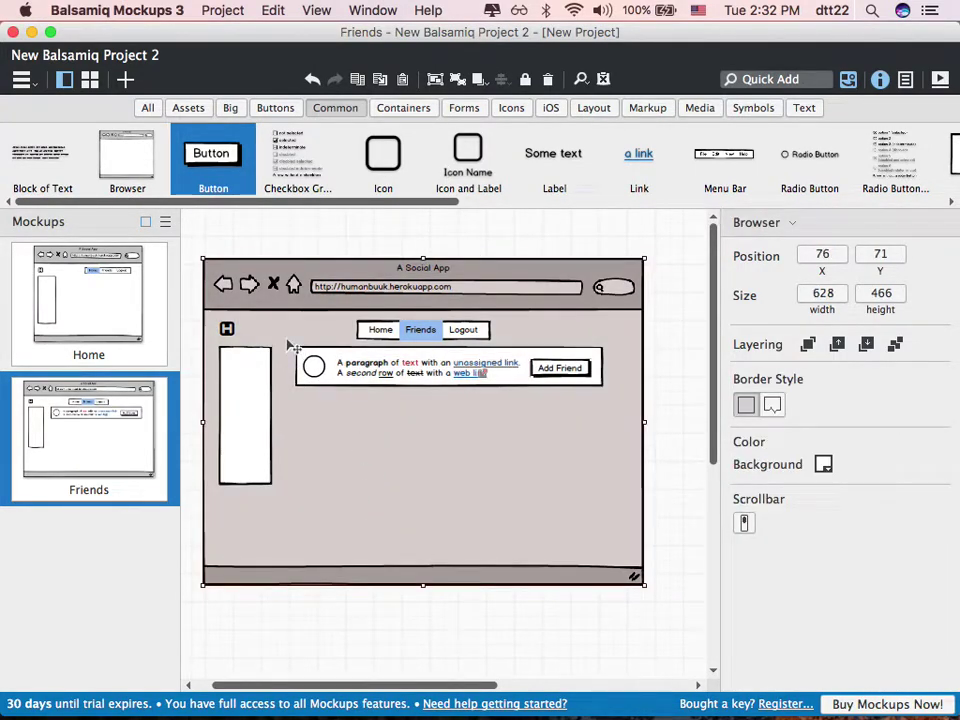
{"action": "left_click", "coordinate": [342, 354]}
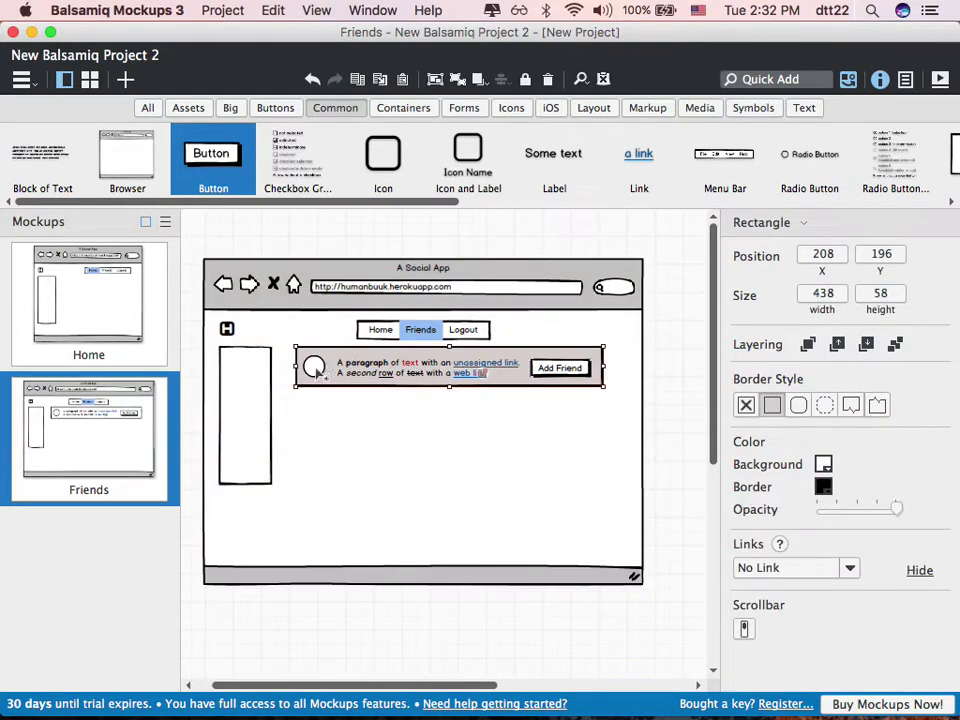
{"action": "left_click", "coordinate": [316, 368], "text": "shift"}
{"action": "left_click", "coordinate": [556, 370], "text": "shift"}
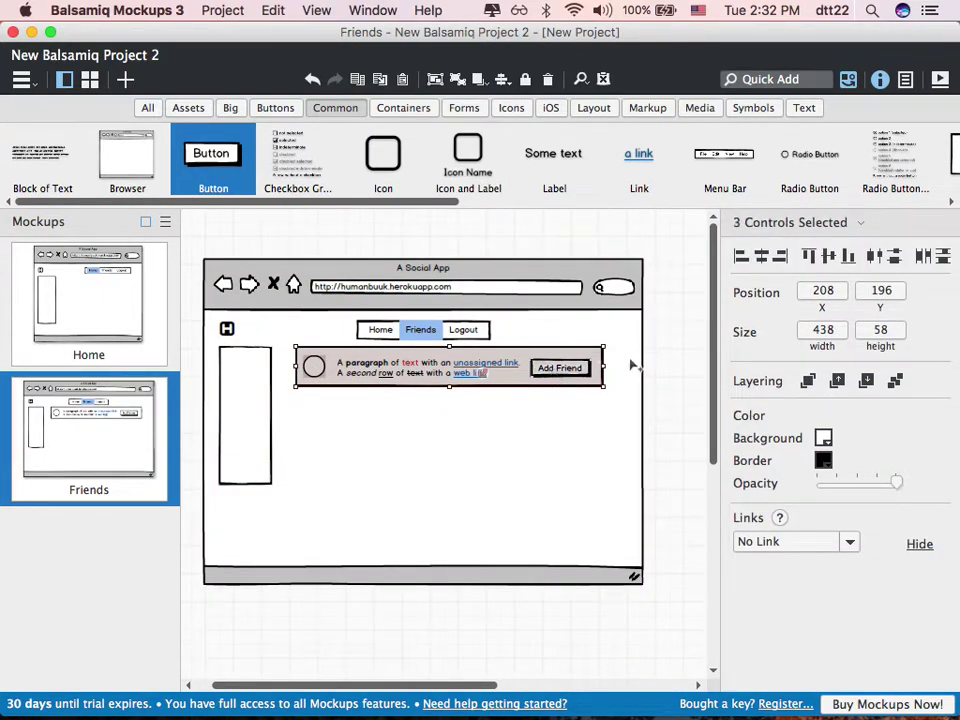
{"action": "key", "text": "super+c"}
{"action": "key", "text": "super+v"}
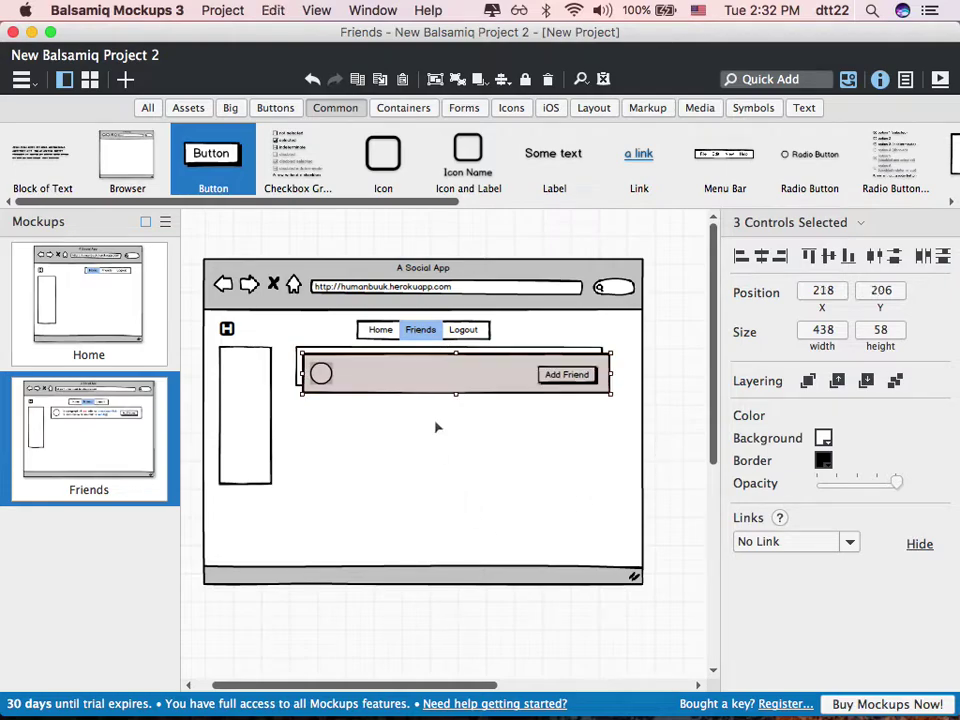
{"action": "key", "text": "super+z"}
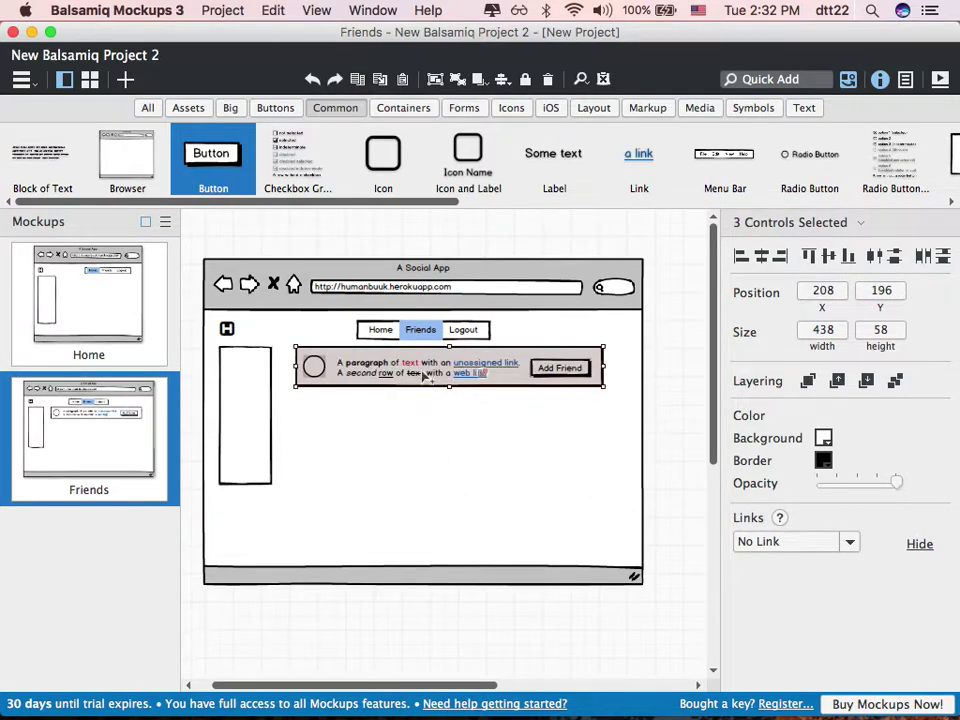
Add the sample text to the selected friend card, duplicate the whole card and move the copy to about X 210, Y 271
{"action": "left_click", "coordinate": [423, 373], "text": "shift"}
{"action": "key", "text": "super+c"}
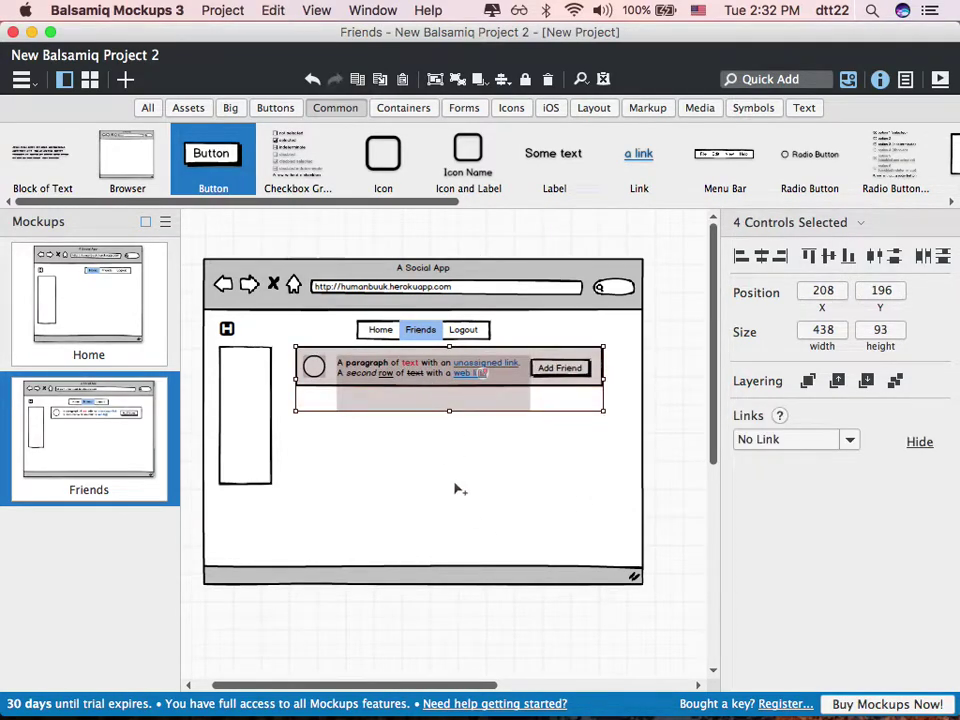
{"action": "key", "text": "super+v"}
{"action": "key", "text": "Down"}
{"action": "key", "text": "Down"}
{"action": "key", "text": "Down"}
{"action": "key", "text": "Down"}
{"action": "key", "text": "Down"}
{"action": "key", "text": "Down"}
{"action": "key", "text": "Down"}
{"action": "key", "text": "Down"}
{"action": "key", "text": "Down"}
{"action": "key", "text": "Down"}
{"action": "key", "text": "Down"}
{"action": "key", "text": "Down"}
{"action": "key", "text": "Down"}
{"action": "key", "text": "Down"}
{"action": "key", "text": "Down"}
{"action": "key", "text": "Down"}
{"action": "key", "text": "Down"}
{"action": "key", "text": "Down"}
{"action": "key", "text": "Down"}
{"action": "key", "text": "Down"}
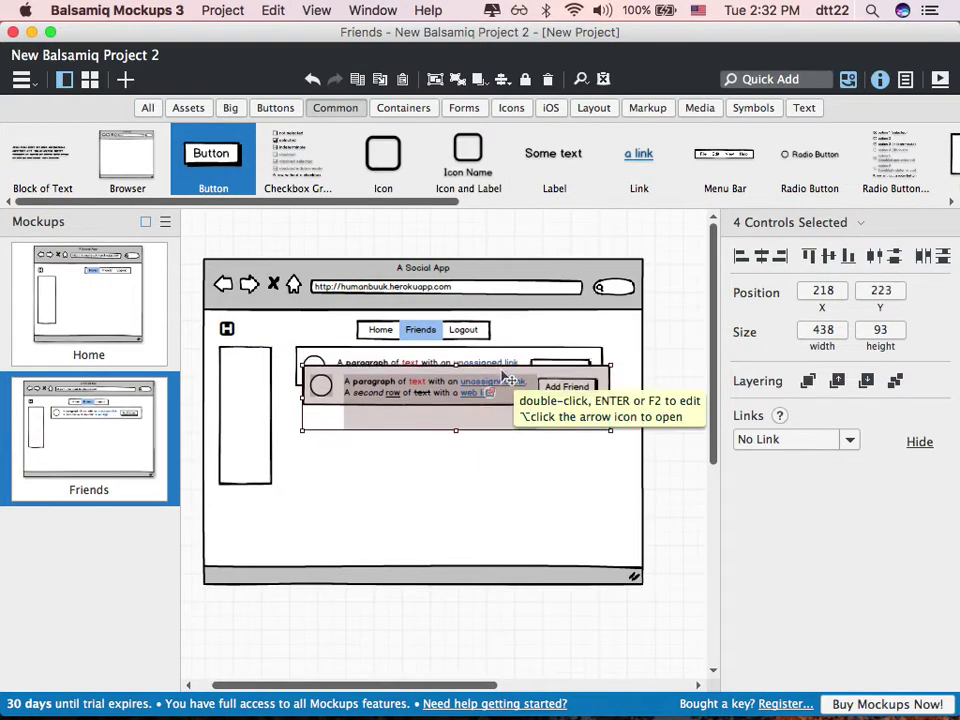
{"action": "key", "text": "Down"}
{"action": "key", "text": "Down"}
{"action": "key", "text": "Down"}
{"action": "key", "text": "Down"}
{"action": "key", "text": "Down"}
{"action": "key", "text": "Down"}
{"action": "key", "text": "Down"}
{"action": "key", "text": "Down"}
{"action": "key", "text": "Down"}
{"action": "key", "text": "Down"}
{"action": "key", "text": "Down"}
{"action": "key", "text": "Down"}
{"action": "key", "text": "Down"}
{"action": "key", "text": "Down"}
{"action": "key", "text": "Down"}
{"action": "key", "text": "Down"}
{"action": "key", "text": "Down"}
{"action": "key", "text": "Down"}
{"action": "key", "text": "Down"}
{"action": "key", "text": "Left"}
{"action": "key", "text": "Left"}
{"action": "key", "text": "Left"}
{"action": "key", "text": "Left"}
{"action": "key", "text": "Left"}
{"action": "key", "text": "Left"}
{"action": "key", "text": "Left"}
{"action": "key", "text": "Left"}
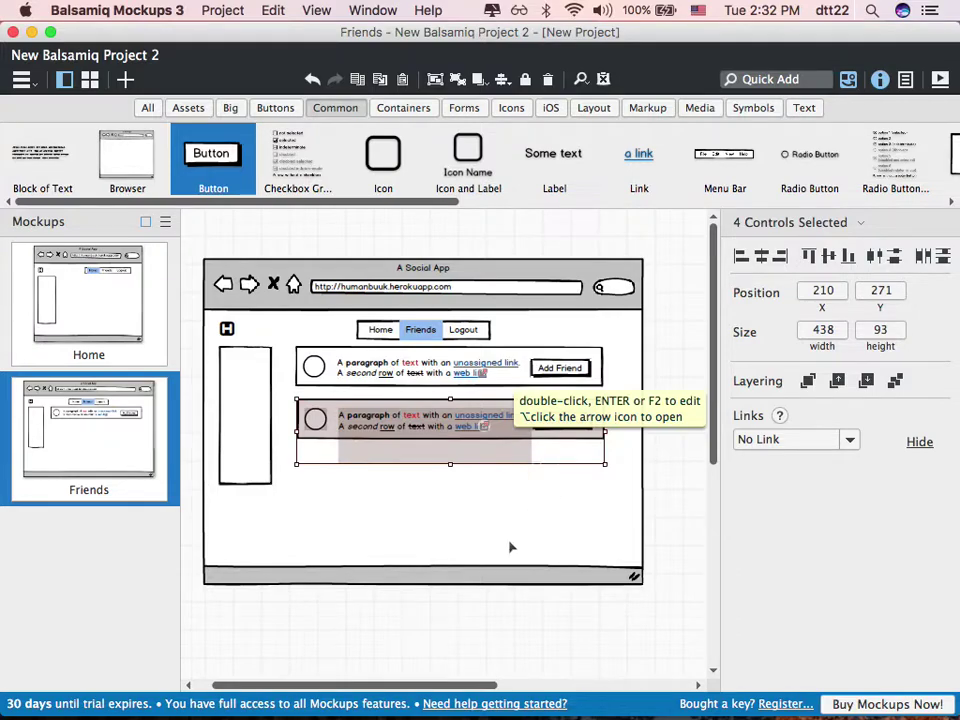
Relabel the lower friend card's button as RemoveFriend and shift it back inside the card to about X 531, Y 291
{"action": "left_click", "coordinate": [542, 499]}
{"action": "double_click", "coordinate": [547, 424]}
{"action": "key", "text": "alt+Left"}
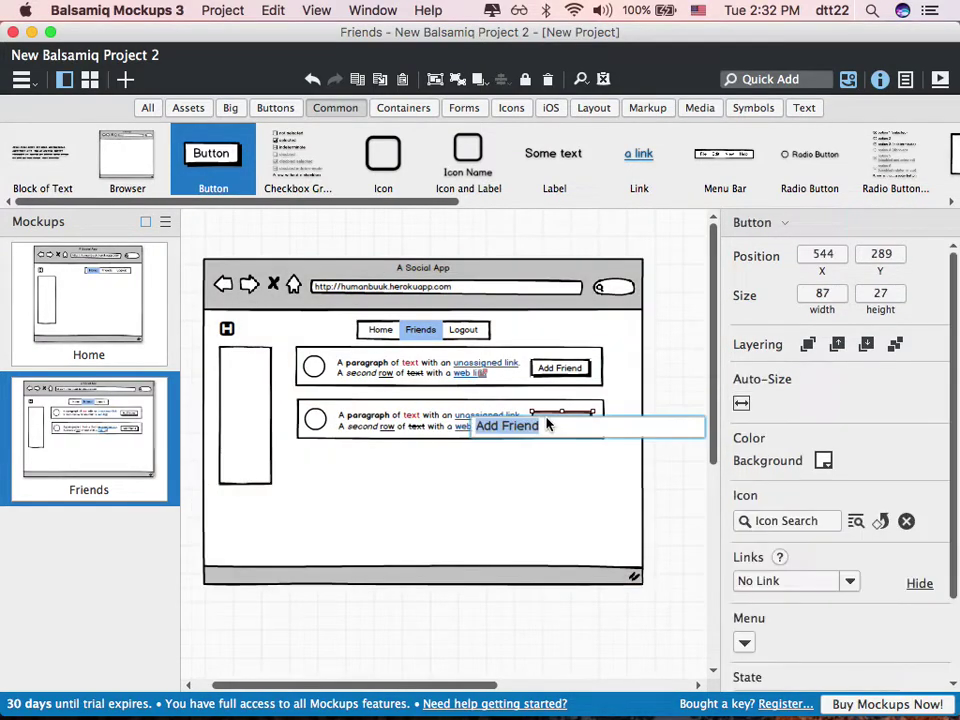
{"action": "key", "text": "alt+BackSpace"}
{"action": "type", "text": "Remove"}
{"action": "key", "text": "Return"}
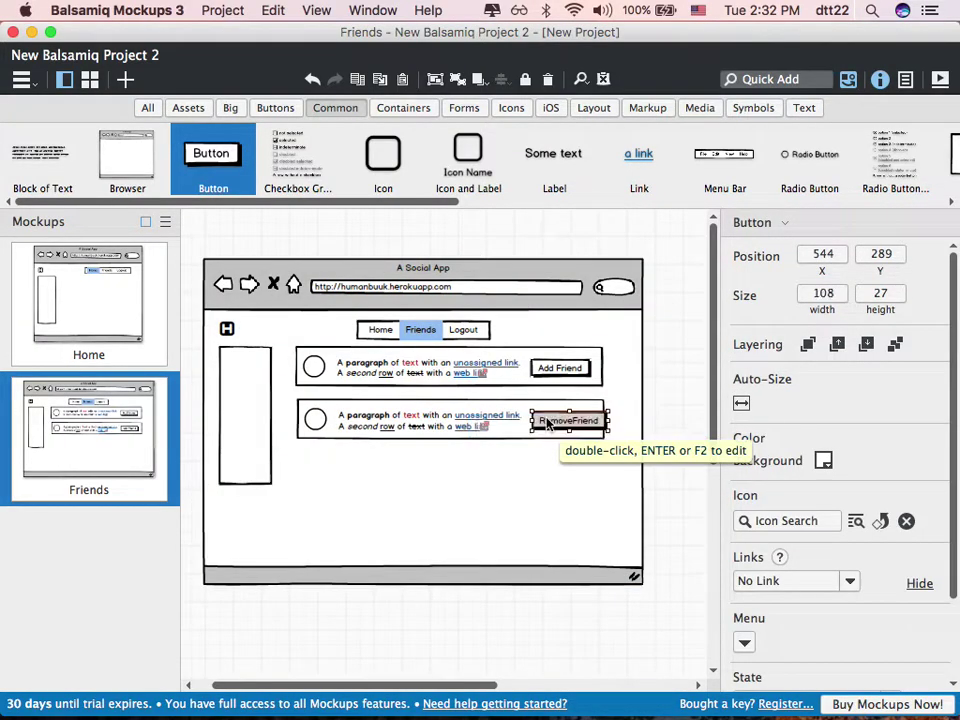
{"action": "scroll", "coordinate": [830, 580], "scroll_direction": "down", "scroll_amount": 3}
{"action": "scroll", "coordinate": [840, 500], "scroll_direction": "up", "scroll_amount": 3}
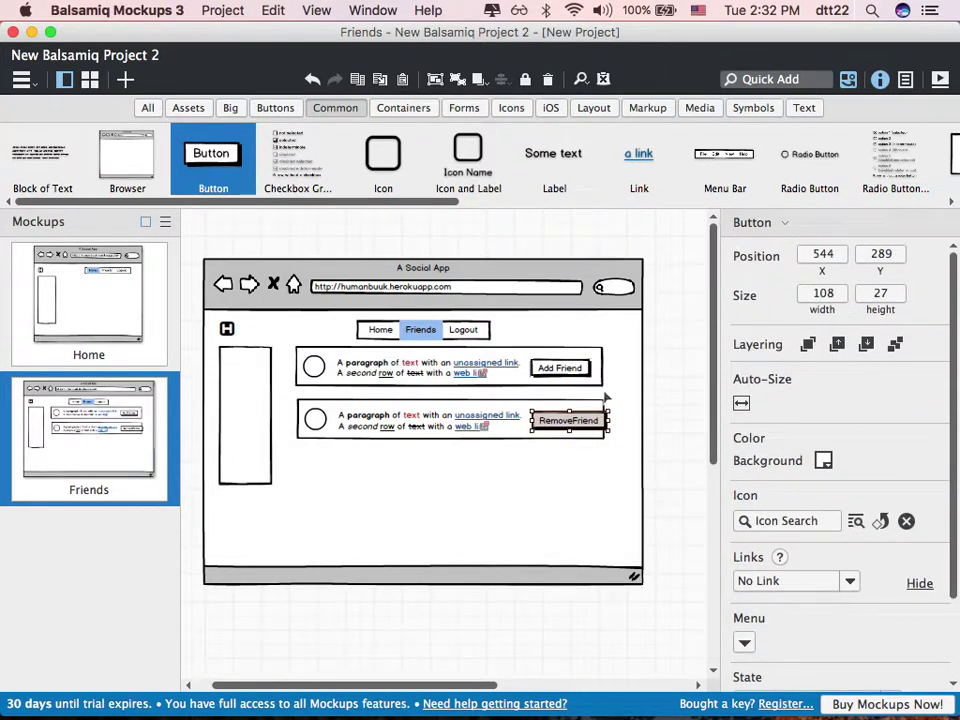
{"action": "left_click", "coordinate": [600, 434]}
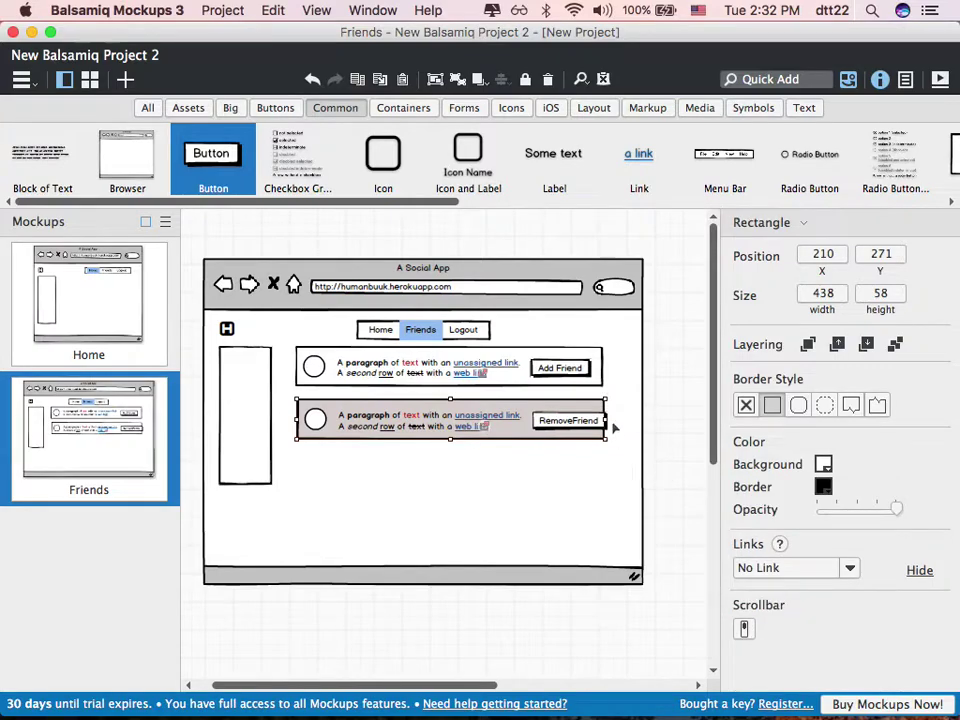
{"action": "mouse_move", "coordinate": [574, 424]}
{"action": "left_mouse_down"}
{"action": "mouse_move", "coordinate": [566, 420]}
{"action": "mouse_move", "coordinate": [575, 431]}
{"action": "left_mouse_up"}
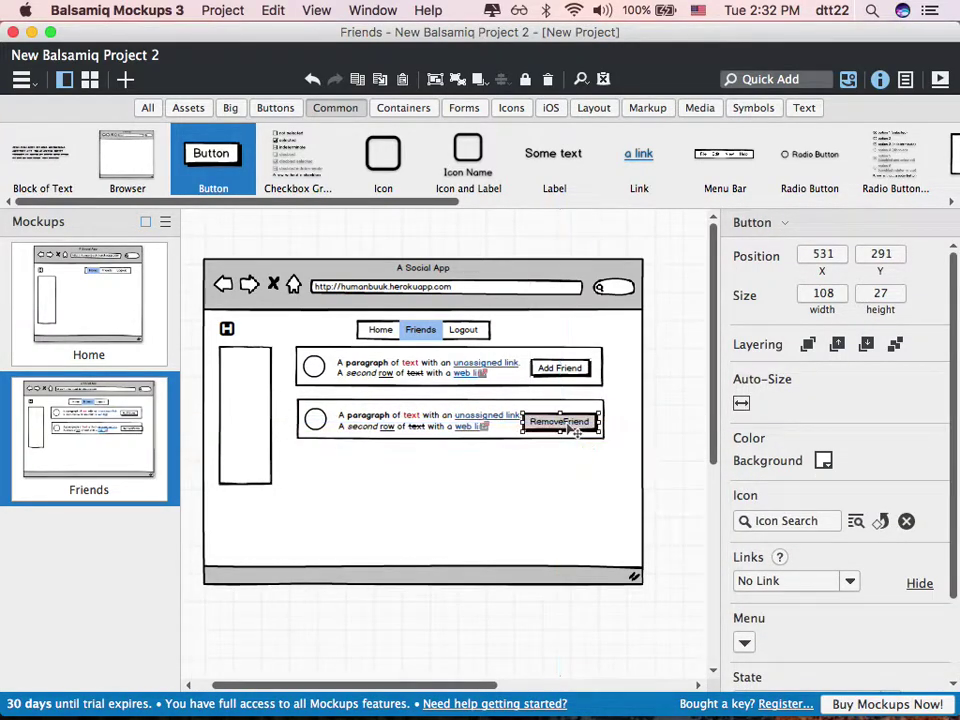
Relabel the lower friend card's button as Unfriend and move it to about X 554, Y 291
{"action": "double_click", "coordinate": [574, 429]}
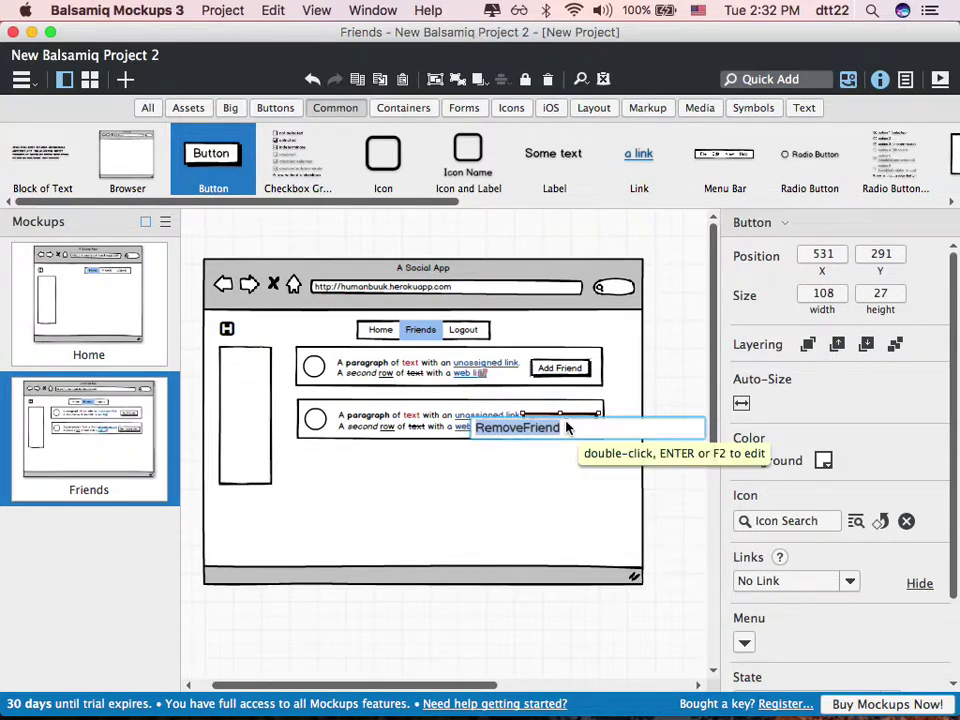
{"action": "type", "text": "Unfriend"}
{"action": "key", "text": "Return"}
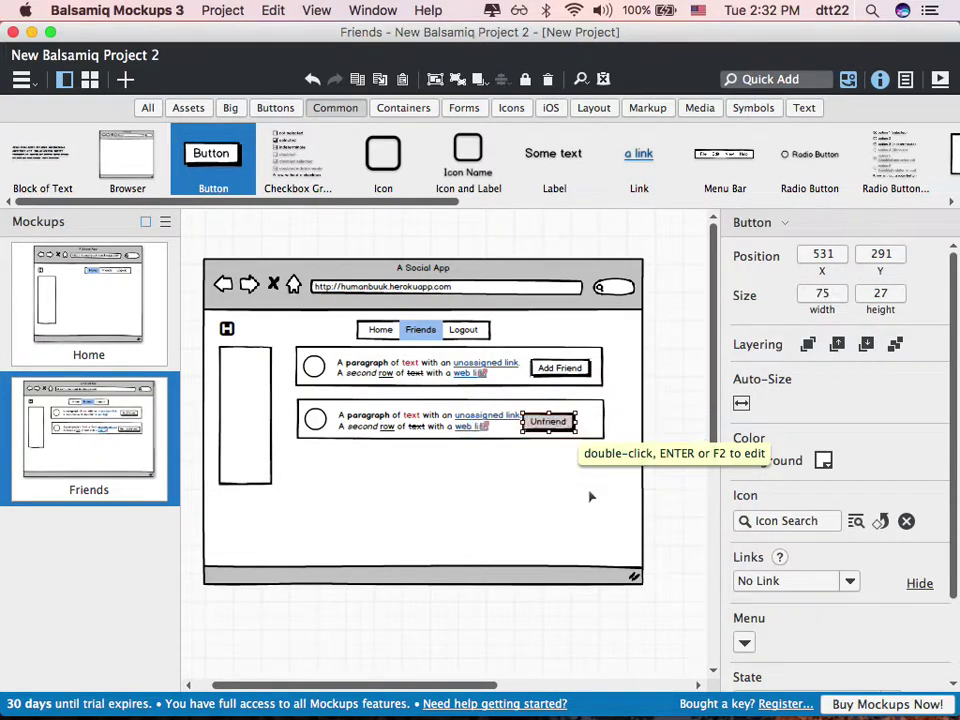
{"action": "left_click_drag", "start_coordinate": [558, 424], "coordinate": [587, 425]}
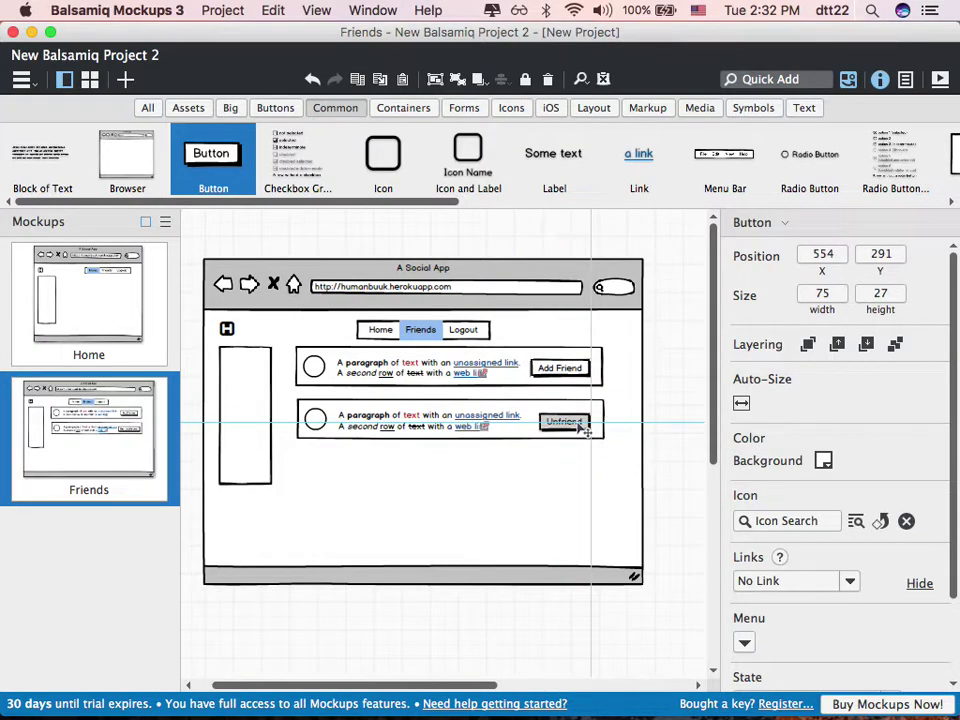
{"action": "left_click_drag", "start_coordinate": [587, 425], "coordinate": [587, 425]}
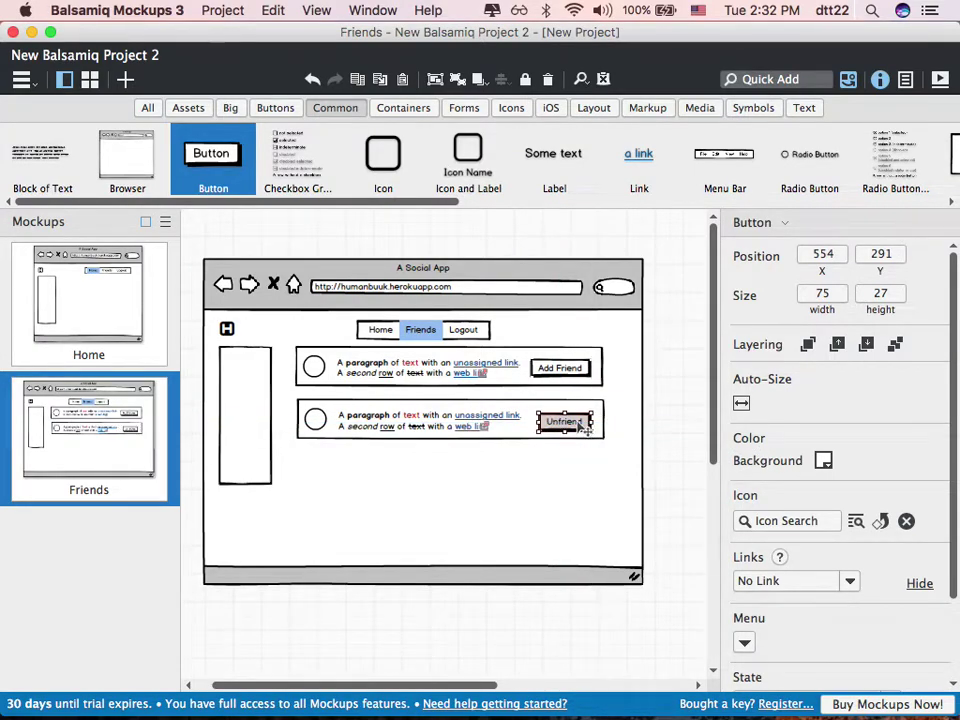
{"action": "left_click", "coordinate": [400, 455]}
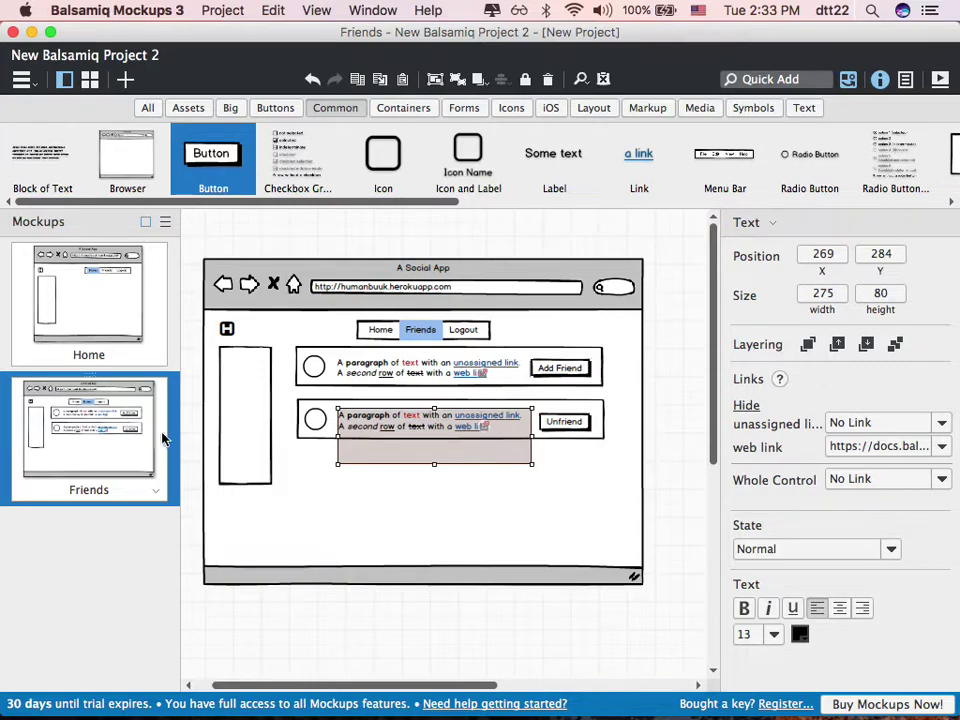
Open the Home mockup, and switch to the Homepage wireframe of New Balsamiq Project 1
{"action": "left_click", "coordinate": [104, 303]}
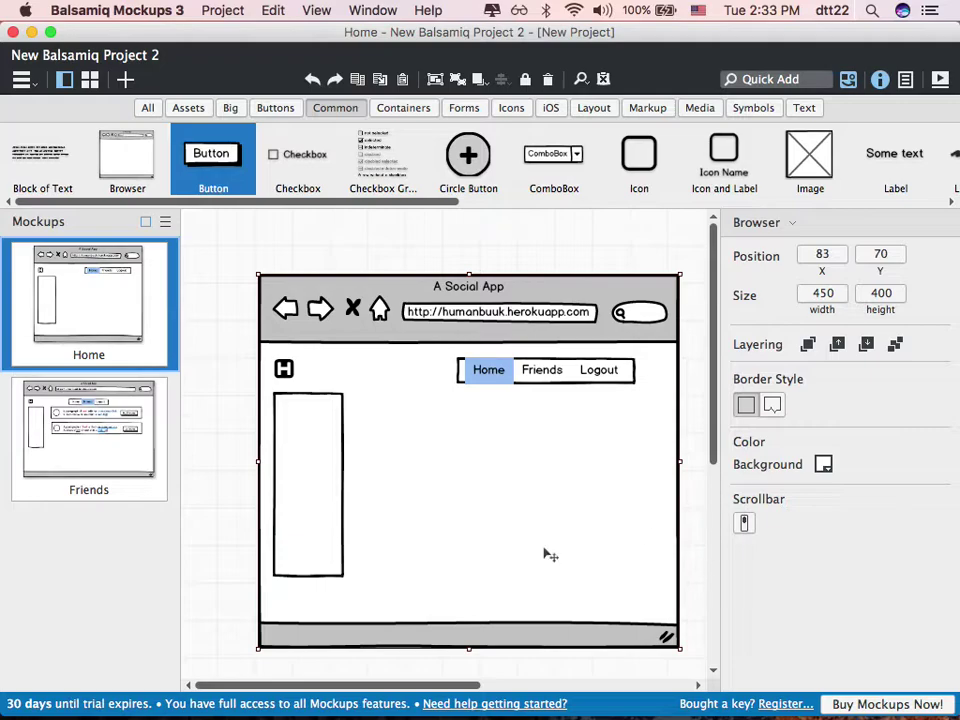
{"action": "key", "text": "super+Tab"}
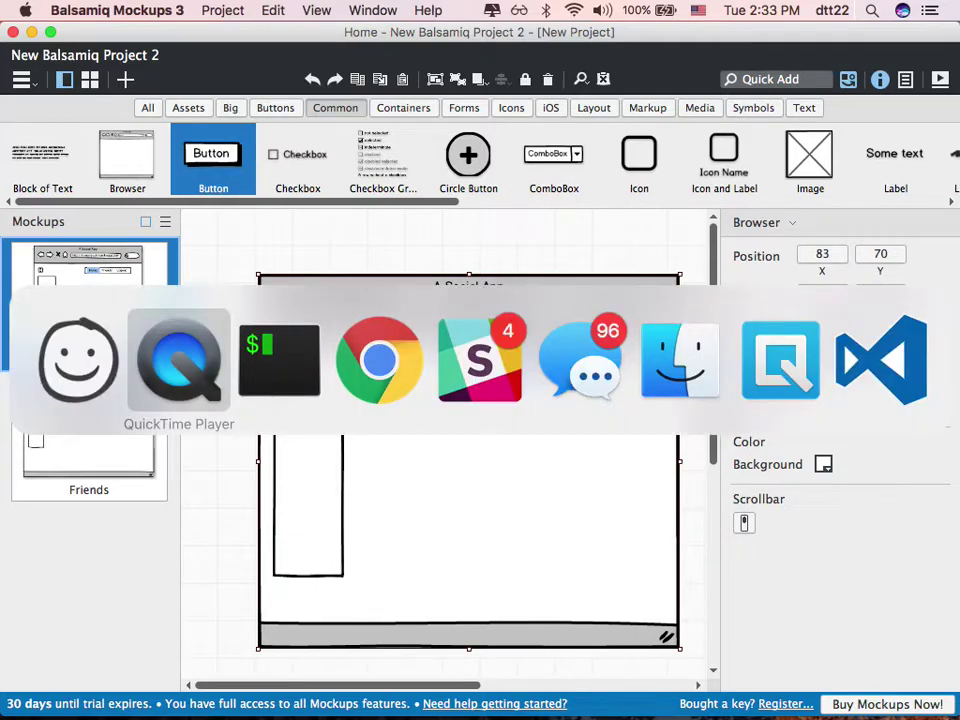
{"action": "key", "text": "super+shift+Tab"}
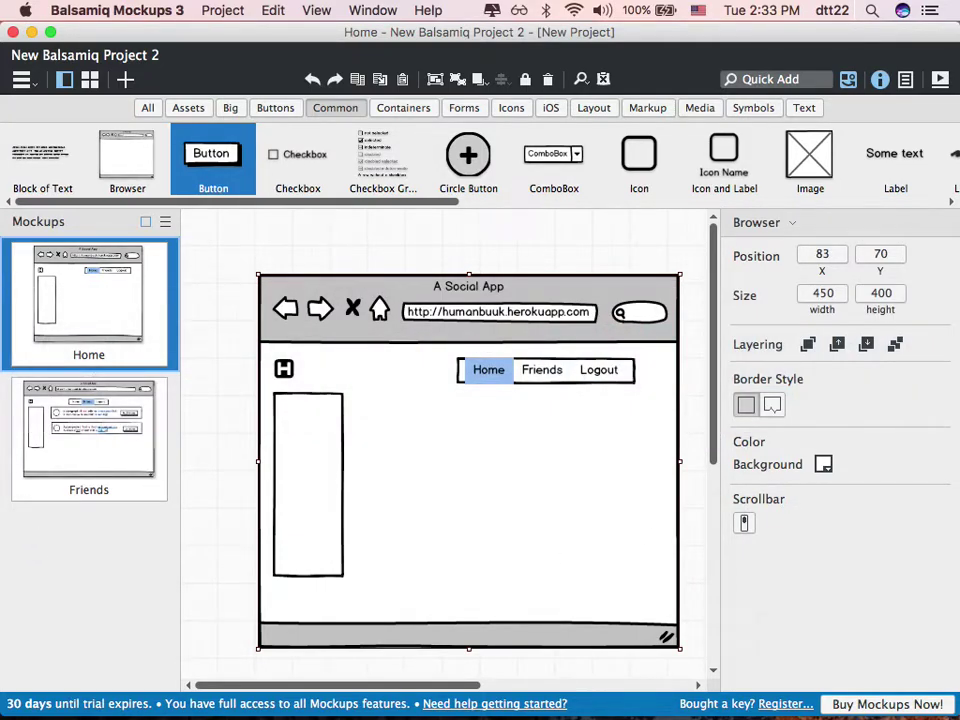
{"action": "key", "text": "super+Tab"}
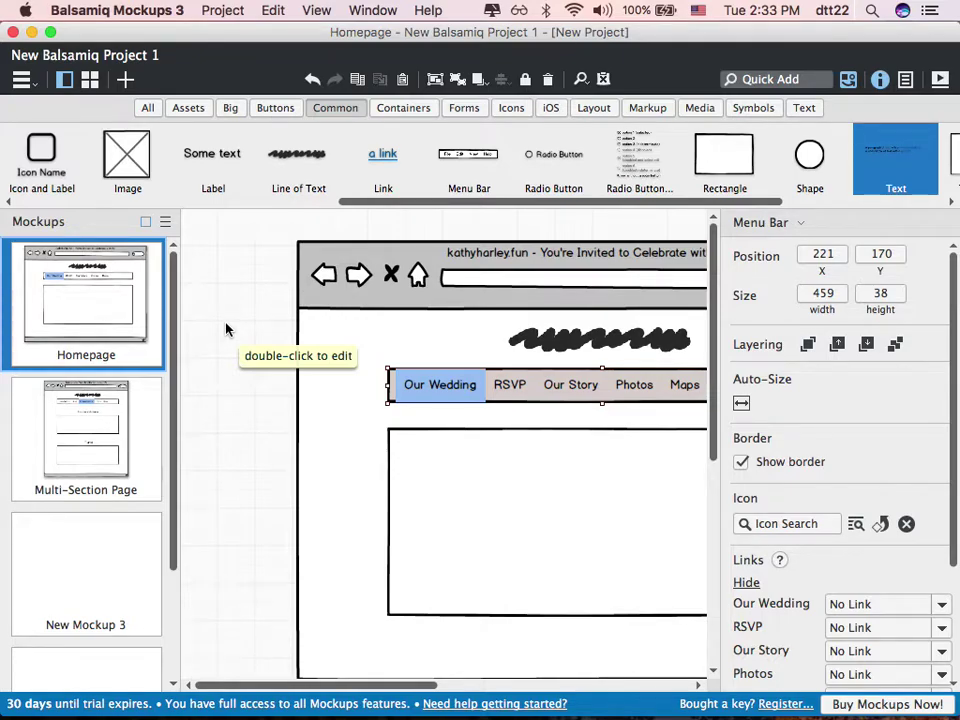
{"action": "scroll", "coordinate": [226, 329], "scroll_direction": "right", "scroll_amount": 1}
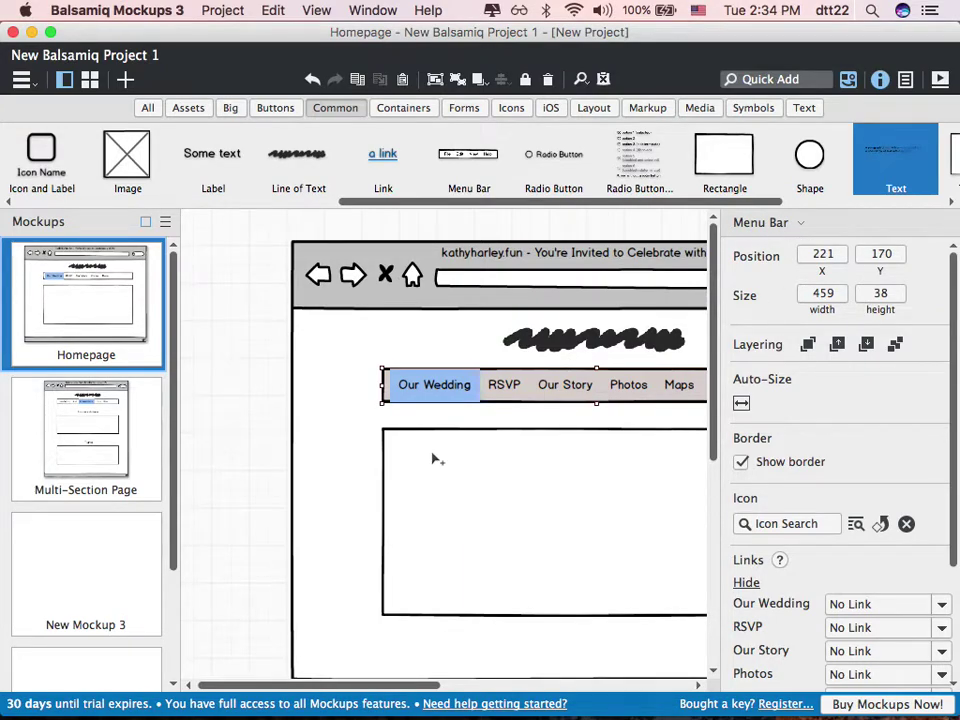
{"action": "key", "text": "super+minus"}
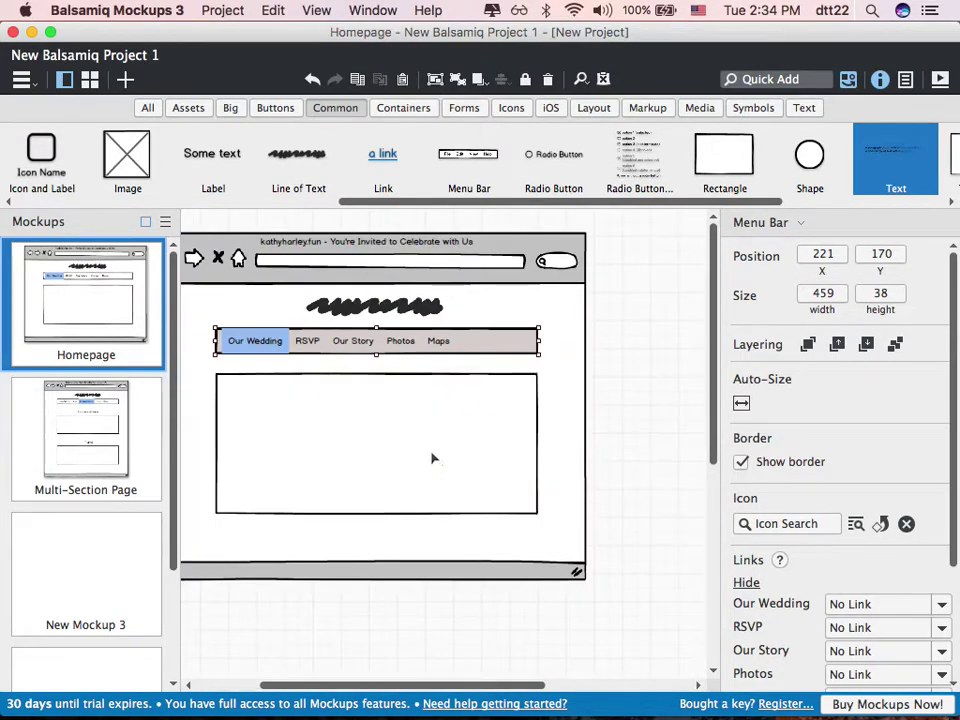
{"action": "scroll", "coordinate": [435, 456], "scroll_direction": "left", "scroll_amount": 3}
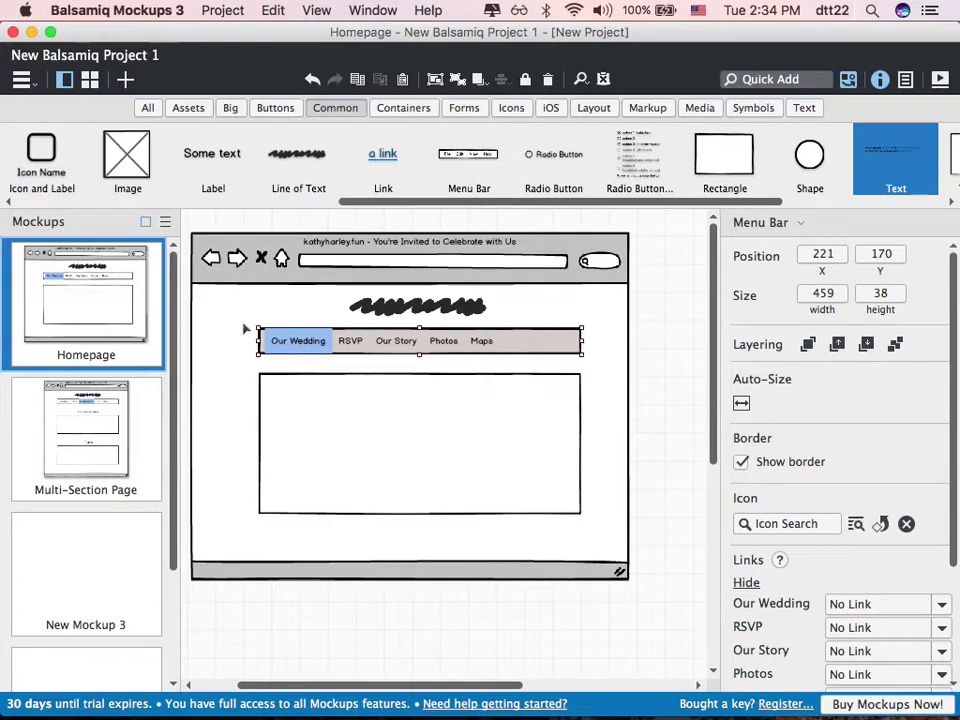
Try adding a Locations item after Maps in the Homepage menu bar
{"action": "left_click", "coordinate": [448, 315]}
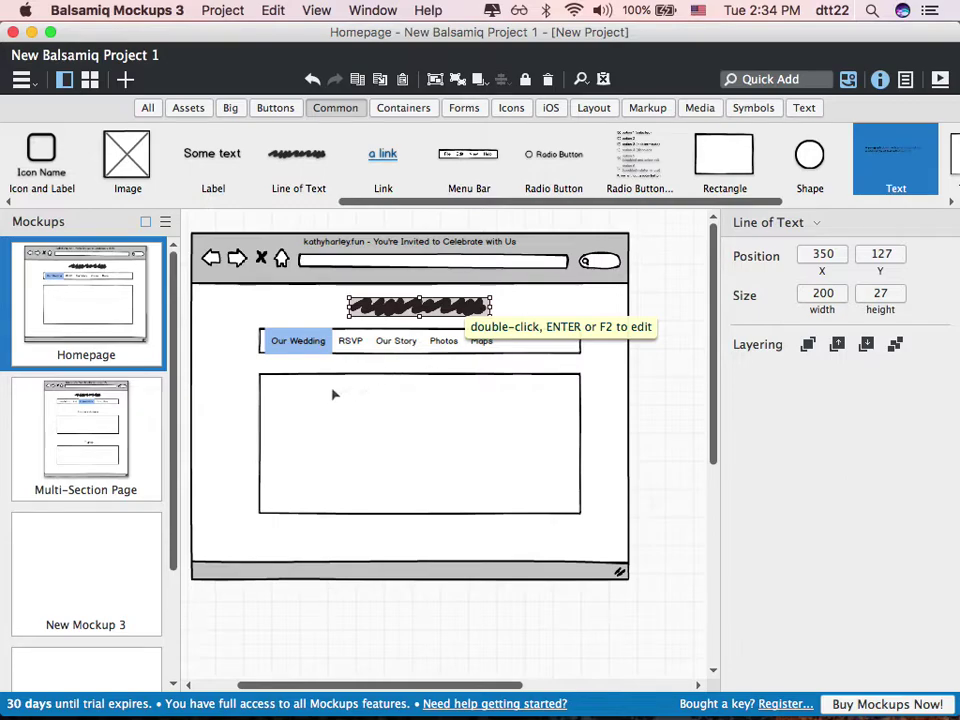
{"action": "left_click", "coordinate": [394, 348]}
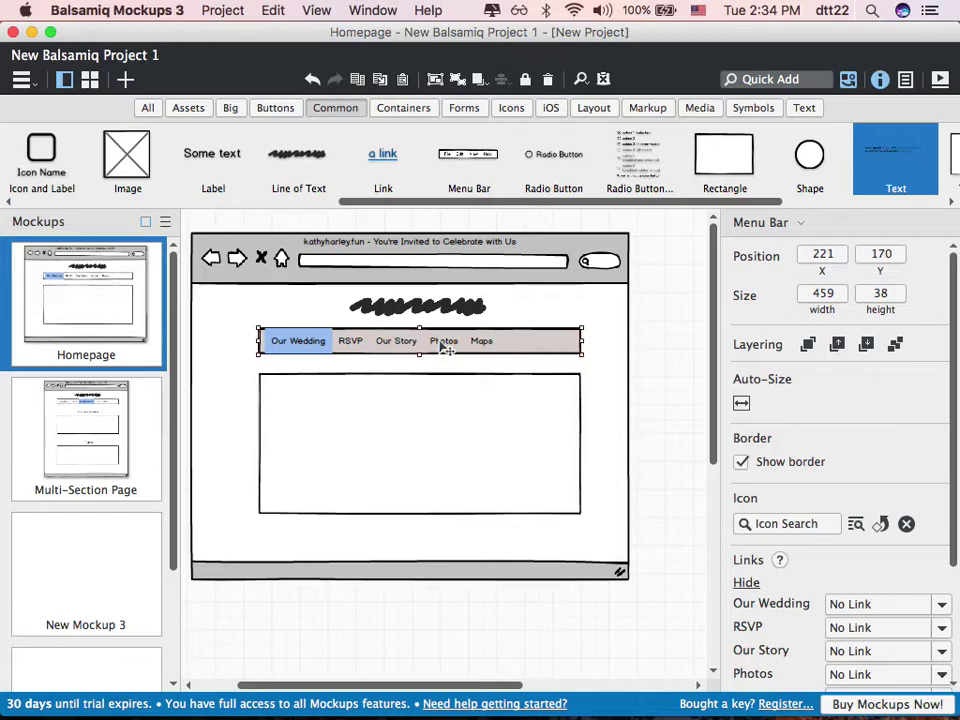
{"action": "double_click", "coordinate": [360, 344]}
{"action": "key", "text": "Right"}
{"action": "type", "text": ", Locations,"}
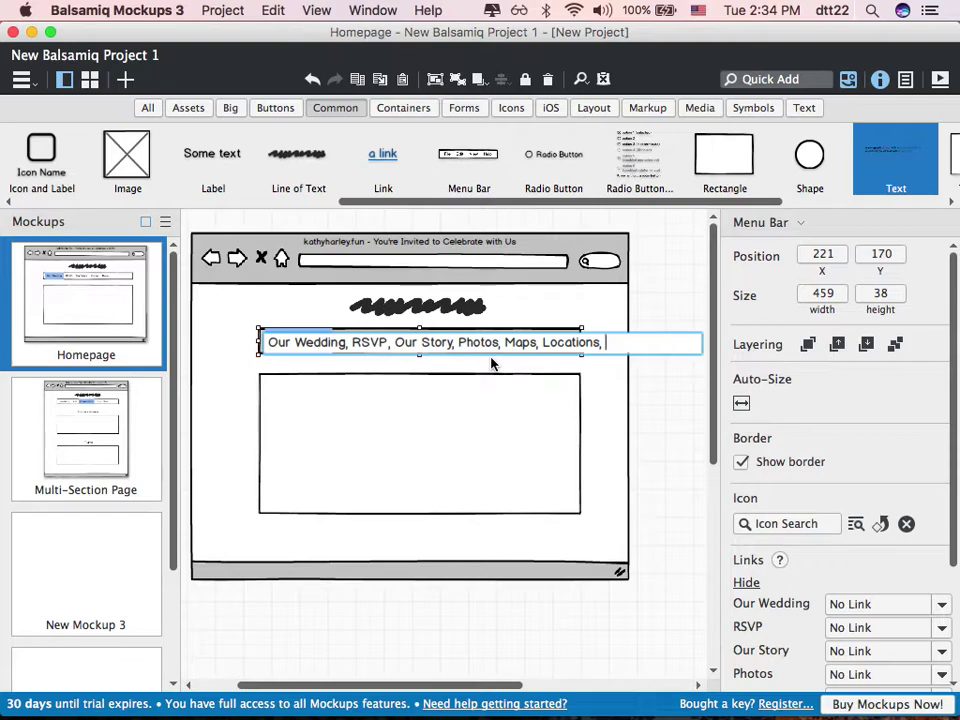
{"action": "key", "text": "BackSpace"}
{"action": "key", "text": "BackSpace"}
{"action": "key", "text": "BackSpace"}
{"action": "key", "text": "BackSpace"}
{"action": "key", "text": "BackSpace"}
{"action": "key", "text": "BackSpace"}
{"action": "key", "text": "BackSpace"}
{"action": "key", "text": "BackSpace"}
{"action": "key", "text": "BackSpace"}
{"action": "key", "text": "BackSpace"}
{"action": "key", "text": "BackSpace"}
{"action": "key", "text": "BackSpace"}
{"action": "key", "text": "Return"}
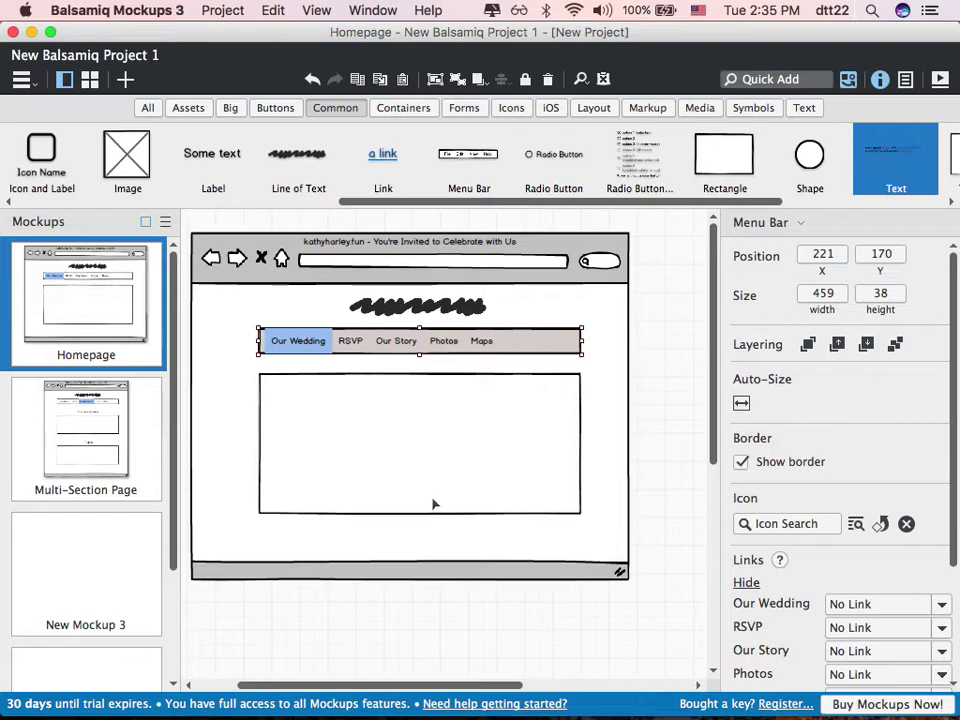
Open the Multi-Section Page and add an Image placeholder inside the Accommodations box, at about X 239, Y 309
{"action": "left_click", "coordinate": [87, 418]}
{"action": "scroll", "coordinate": [446, 514], "scroll_direction": "down", "scroll_amount": 3}
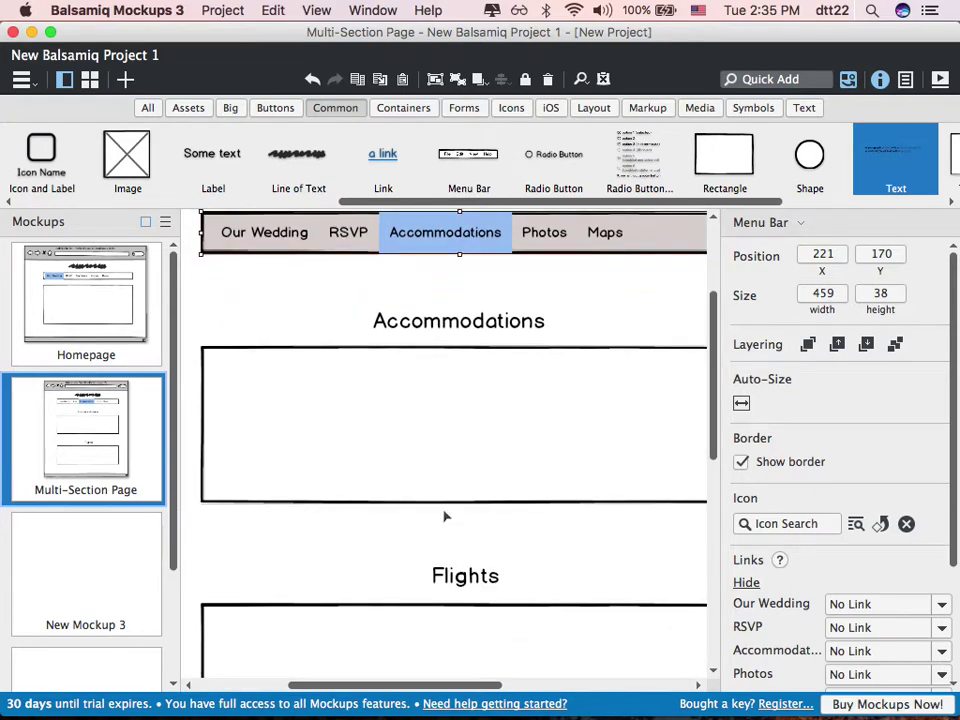
{"action": "key", "text": "super+minus"}
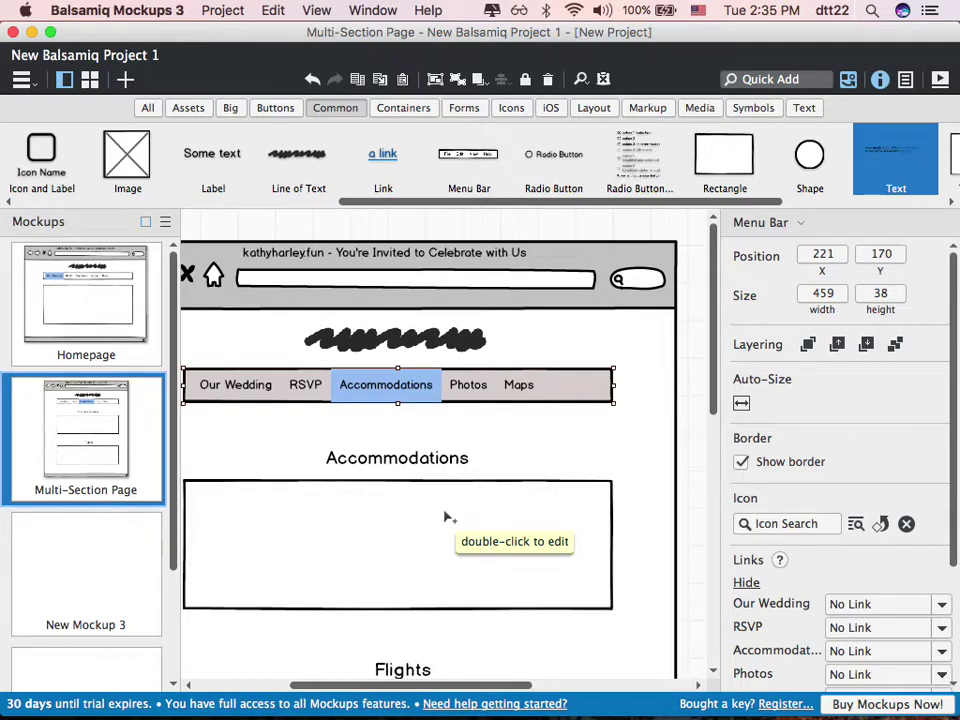
{"action": "key", "text": "super+minus"}
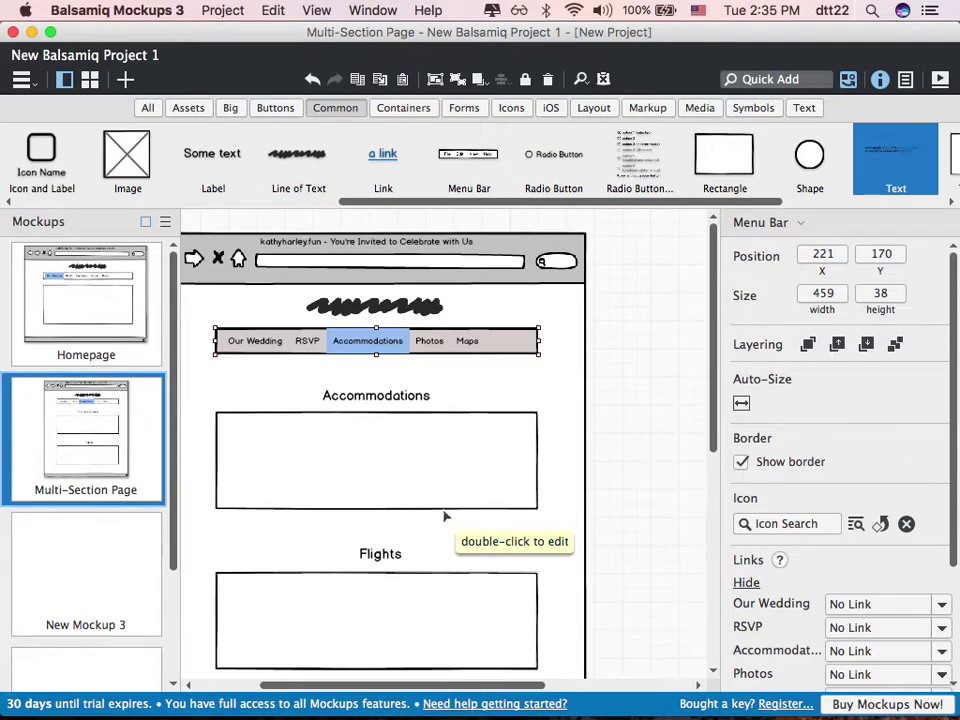
{"action": "left_click", "coordinate": [393, 408]}
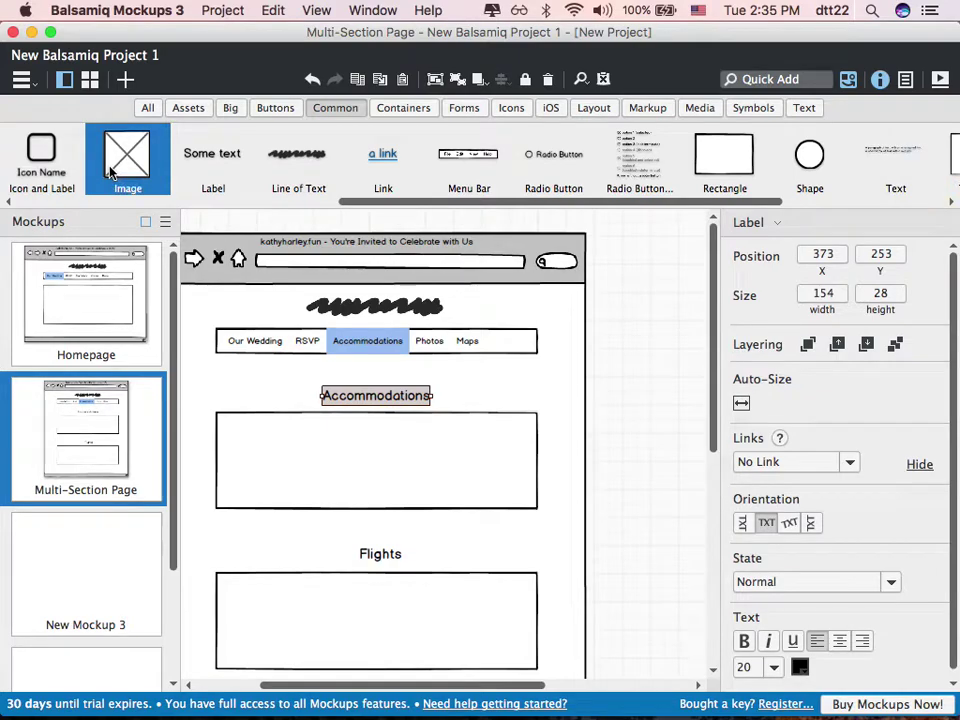
{"action": "left_click_drag", "start_coordinate": [110, 131], "coordinate": [225, 428]}
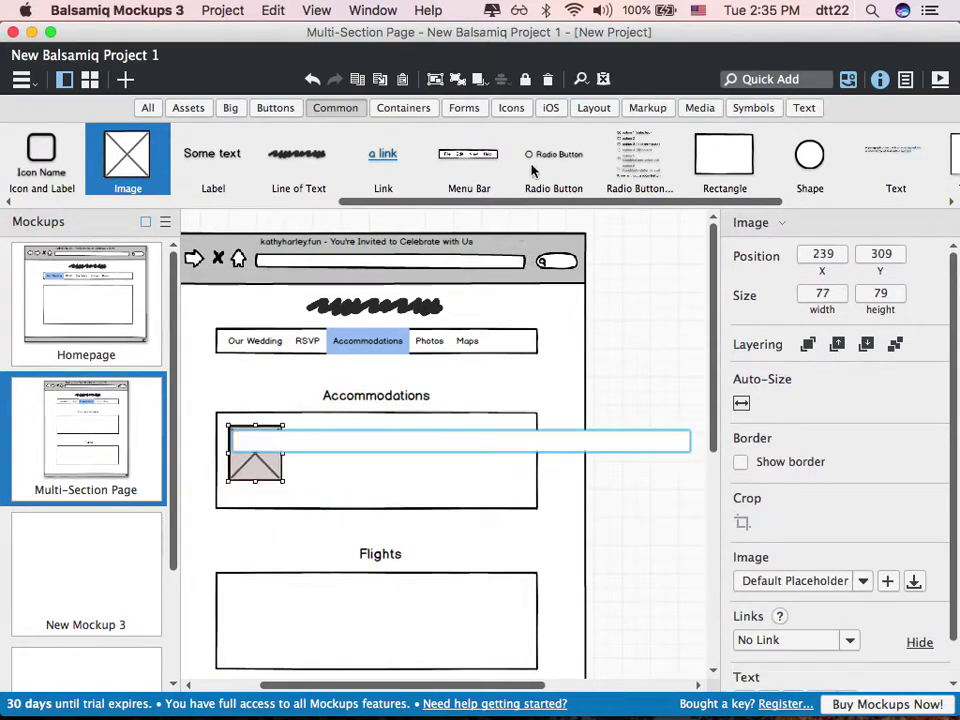
Add a Text block with its default sample text beside the image in the Accommodations box, at about X 365, Y 319
{"action": "left_click_drag", "start_coordinate": [893, 157], "coordinate": [297, 437]}
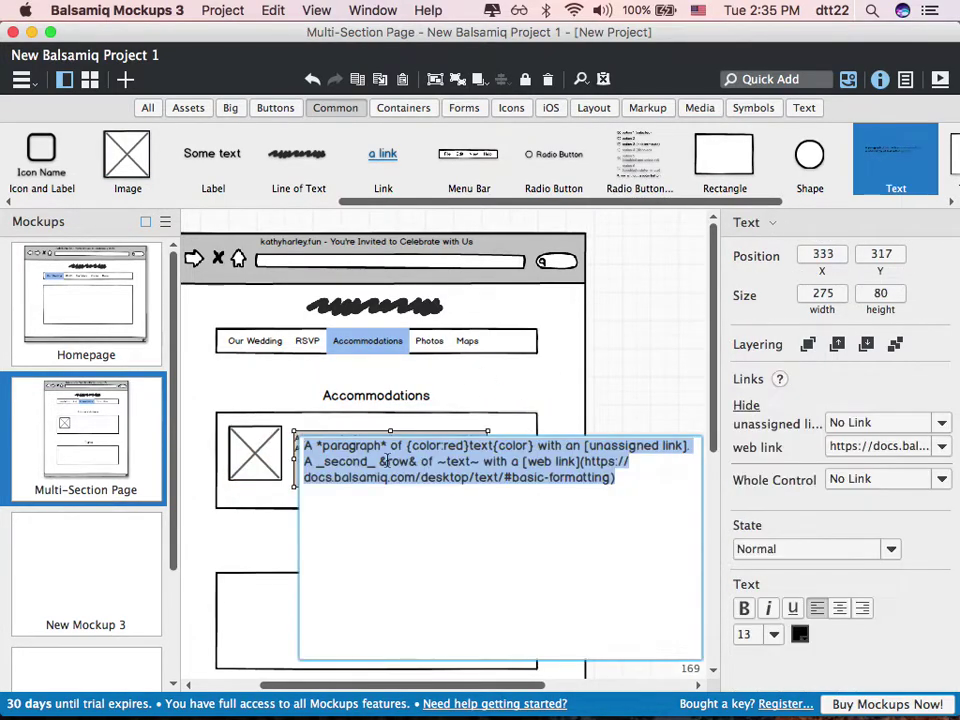
{"action": "left_click", "coordinate": [630, 396]}
{"action": "left_click_drag", "start_coordinate": [478, 477], "coordinate": [500, 471]}
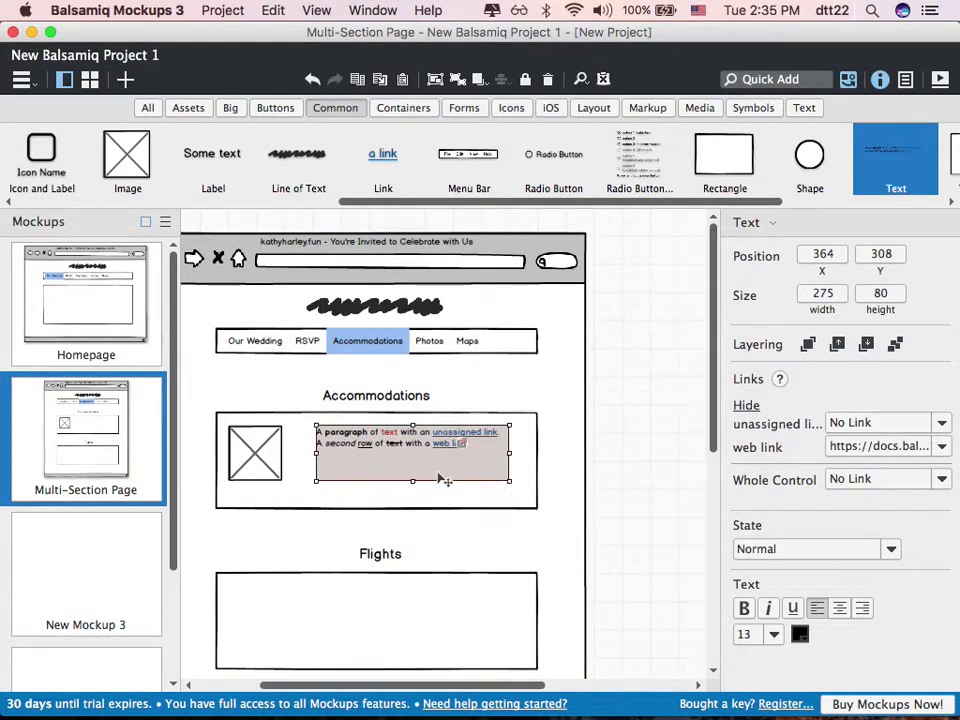
{"action": "left_click_drag", "start_coordinate": [441, 476], "coordinate": [446, 484]}
Move the Accommodations image placeholder to about X 246, Y 320 and select the sample text beside it
{"action": "left_click_drag", "start_coordinate": [246, 465], "coordinate": [256, 471]}
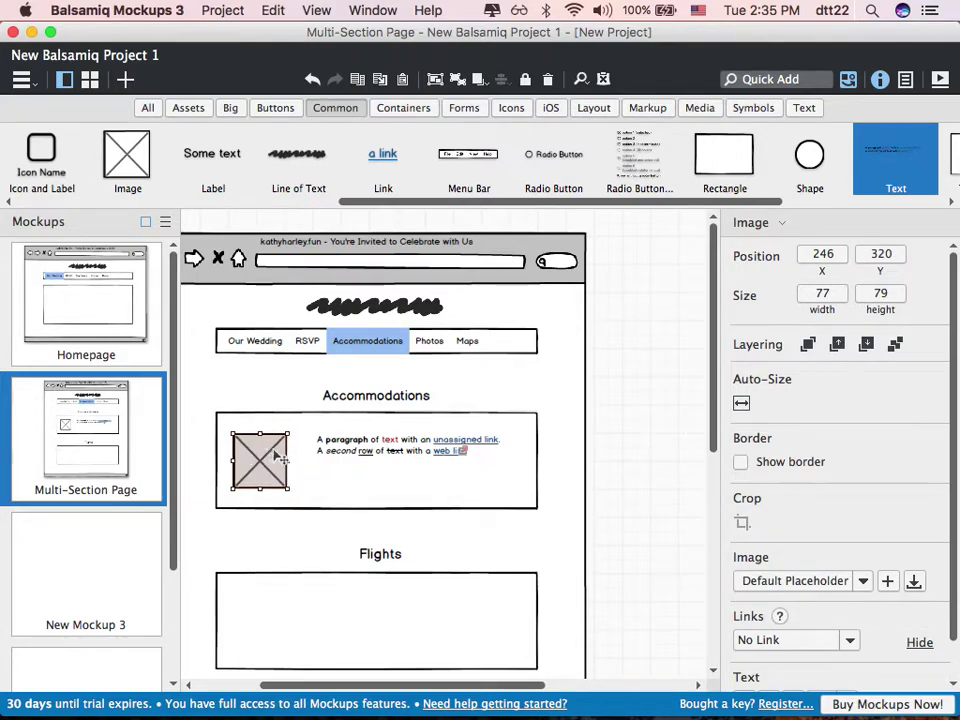
{"action": "left_click", "coordinate": [420, 452]}
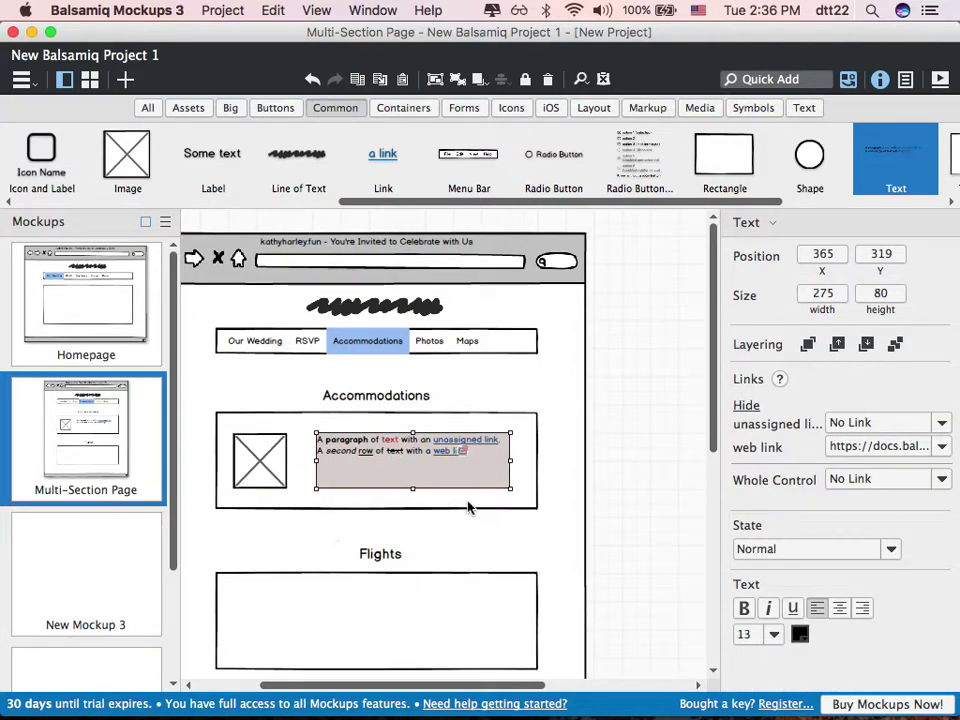
{"action": "scroll", "coordinate": [390, 465], "scroll_direction": "down", "scroll_amount": 3}
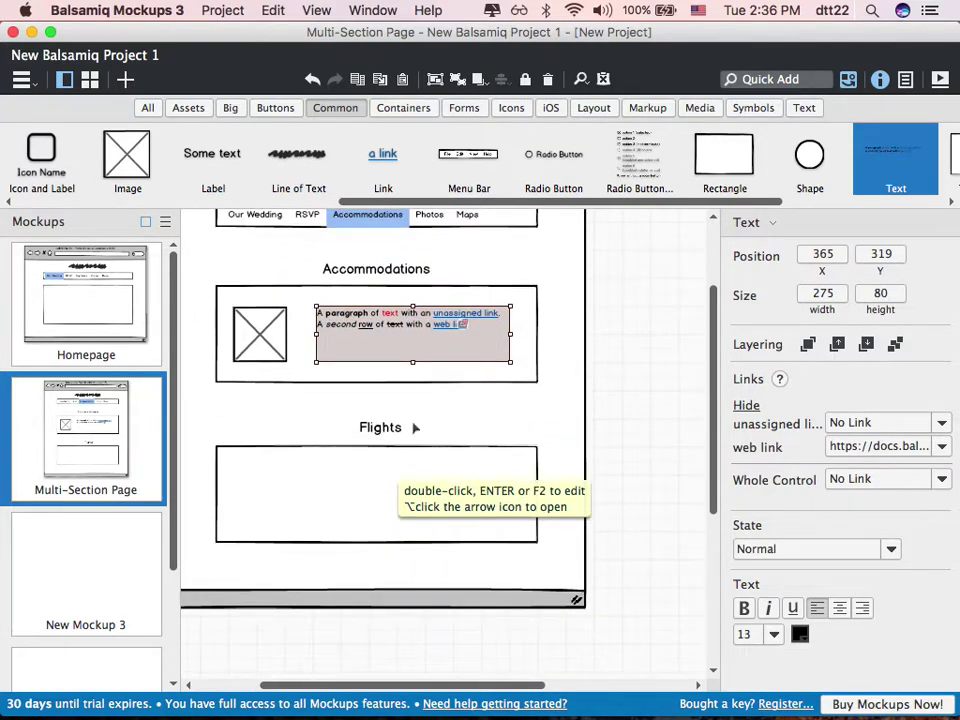
{"action": "scroll", "coordinate": [450, 453], "scroll_direction": "up", "scroll_amount": 3}
{"action": "scroll", "coordinate": [452, 452], "scroll_direction": "right", "scroll_amount": 1}
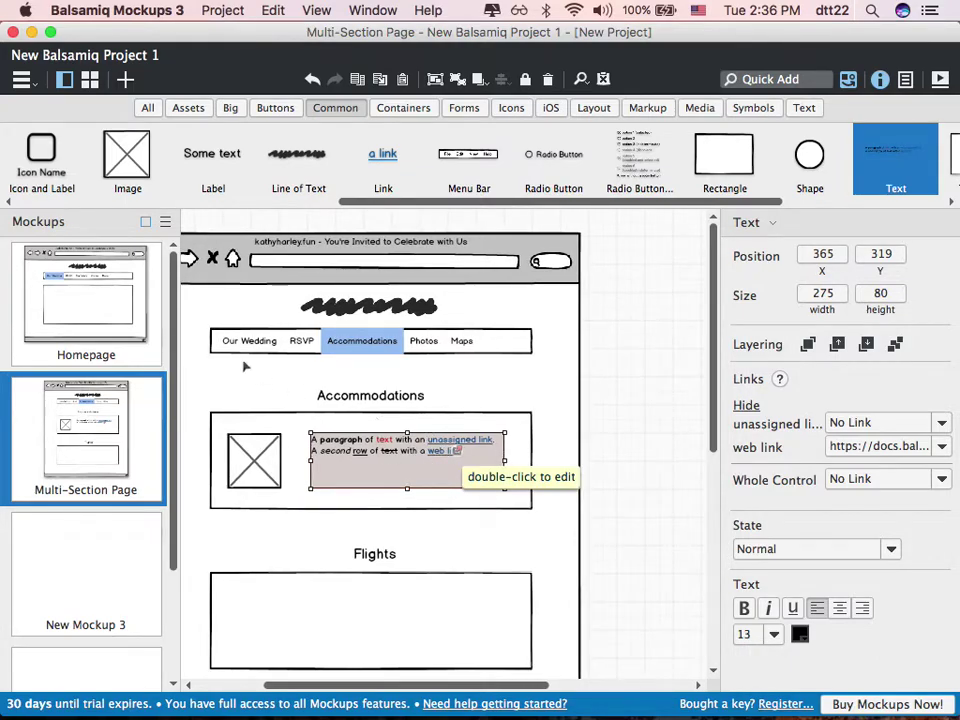
Compare the wedding site's Homepage and Multi-Section Page mockups, and look through the mockup list and the common components
{"action": "left_click", "coordinate": [100, 291]}
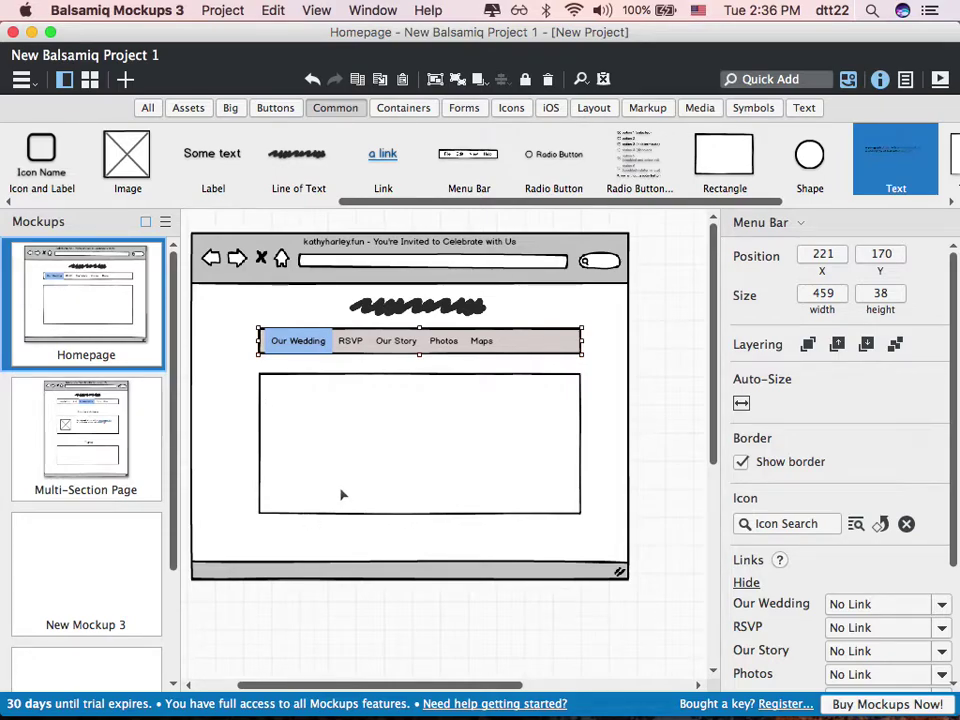
{"action": "left_click", "coordinate": [135, 422]}
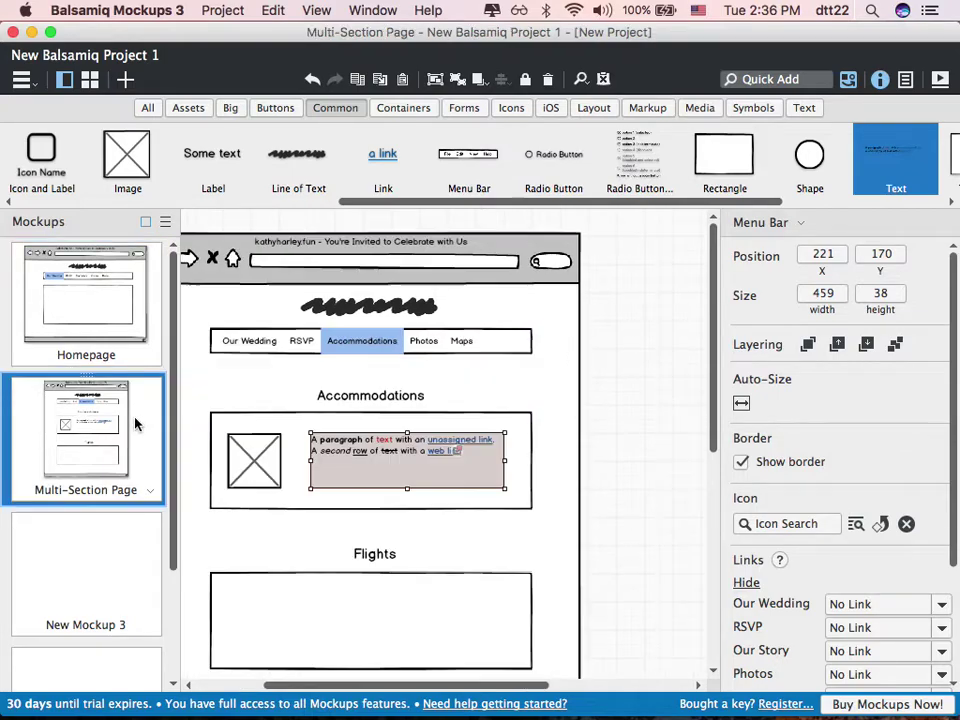
{"action": "left_click", "coordinate": [92, 313]}
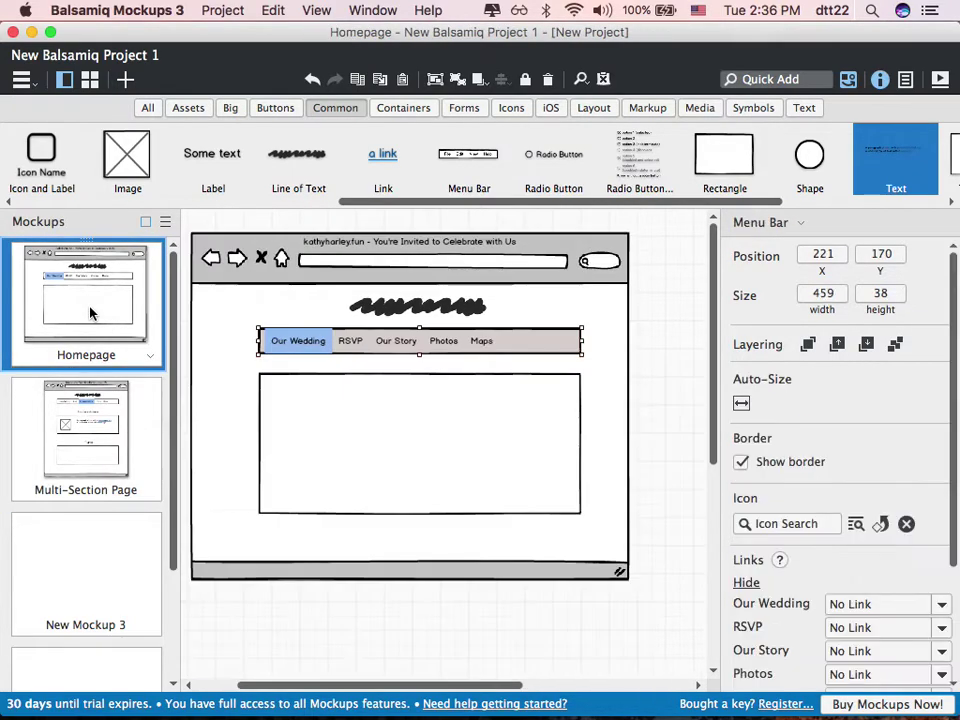
{"action": "left_click", "coordinate": [90, 400]}
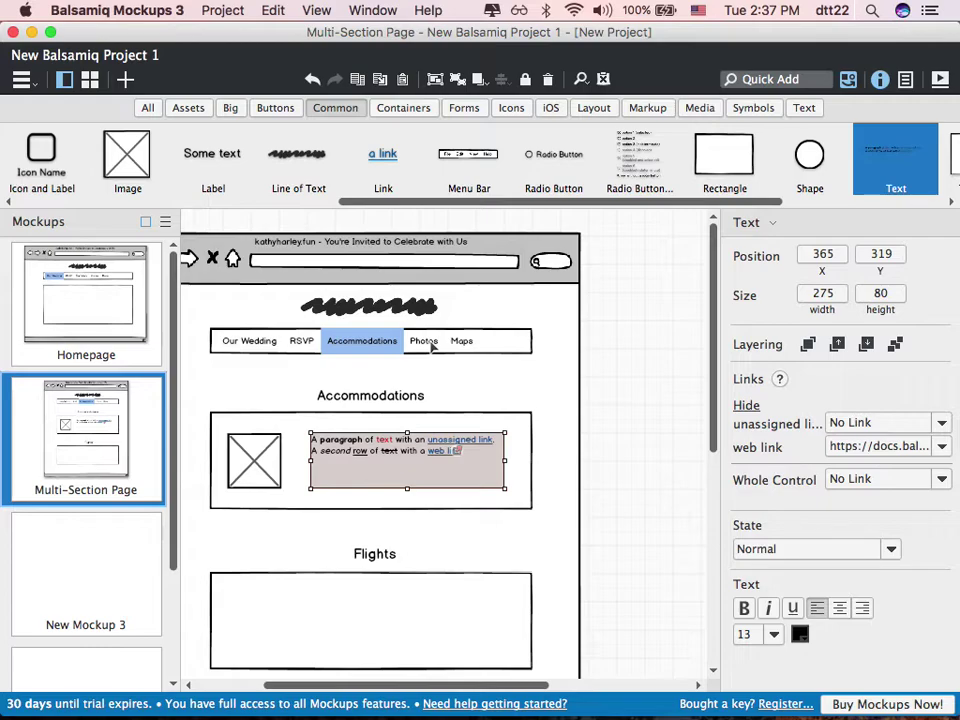
{"action": "scroll", "coordinate": [64, 573], "scroll_direction": "down", "scroll_amount": 3}
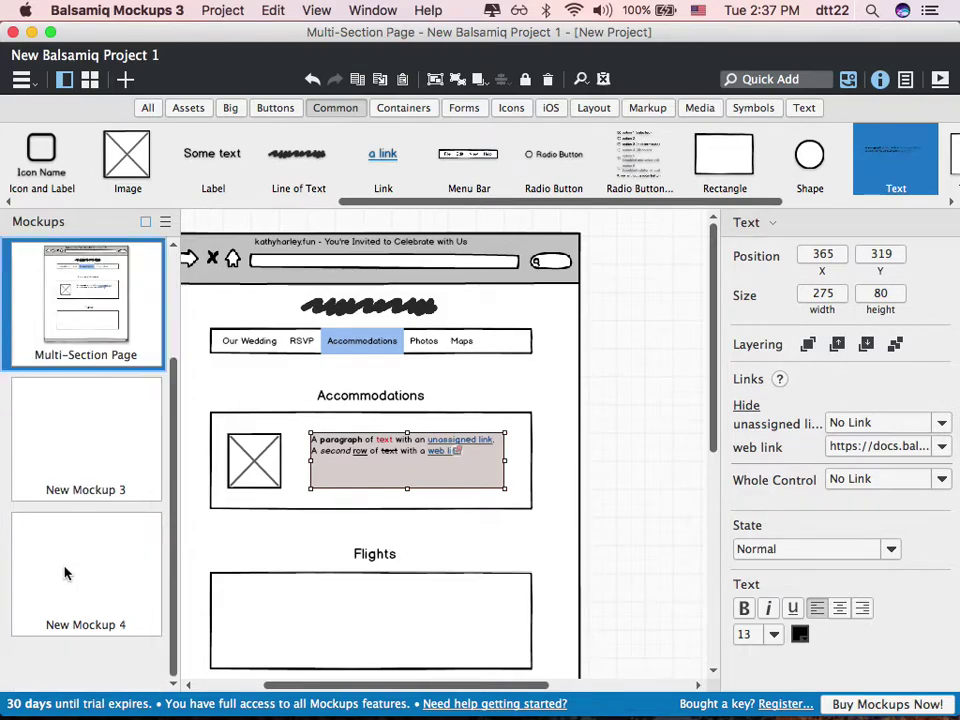
{"action": "scroll", "coordinate": [64, 573], "scroll_direction": "up", "scroll_amount": 3}
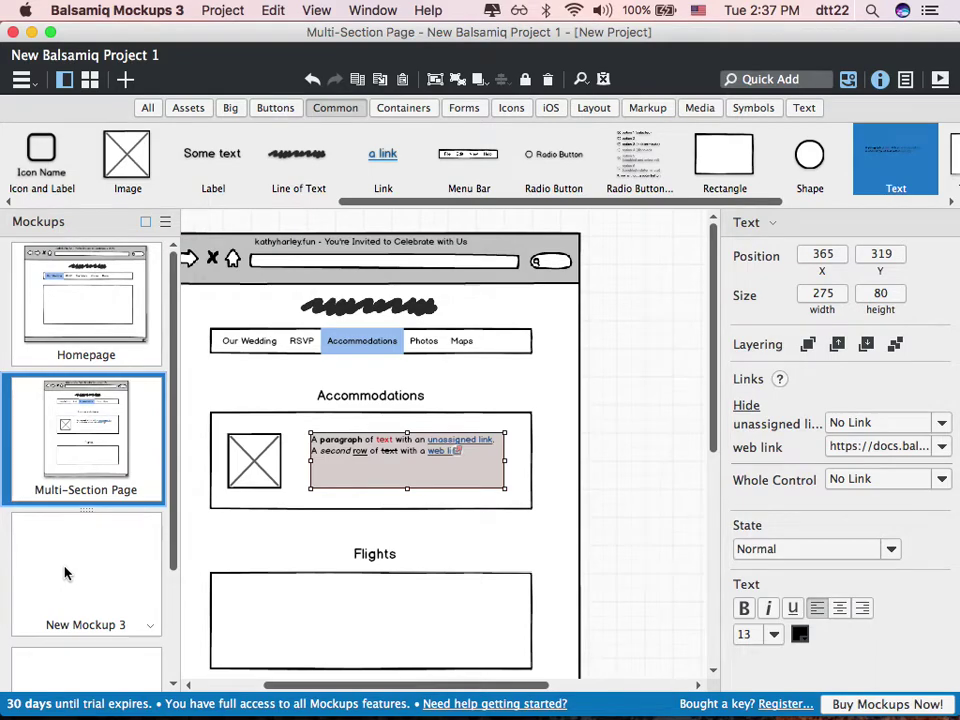
{"action": "left_click", "coordinate": [133, 309]}
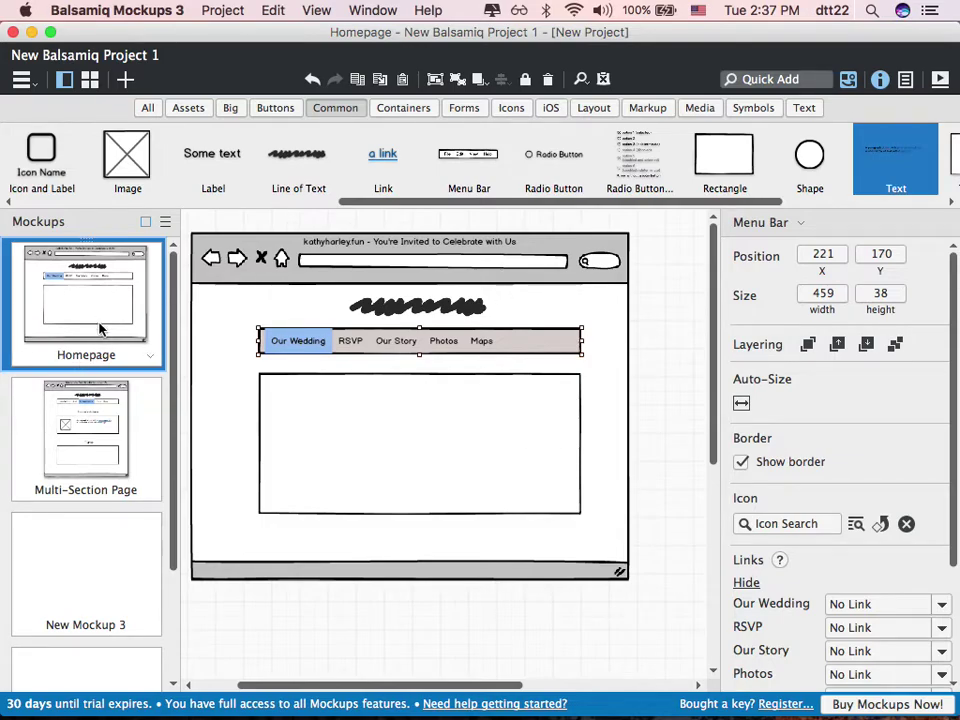
{"action": "left_click", "coordinate": [85, 465]}
{"action": "key", "text": "Up"}
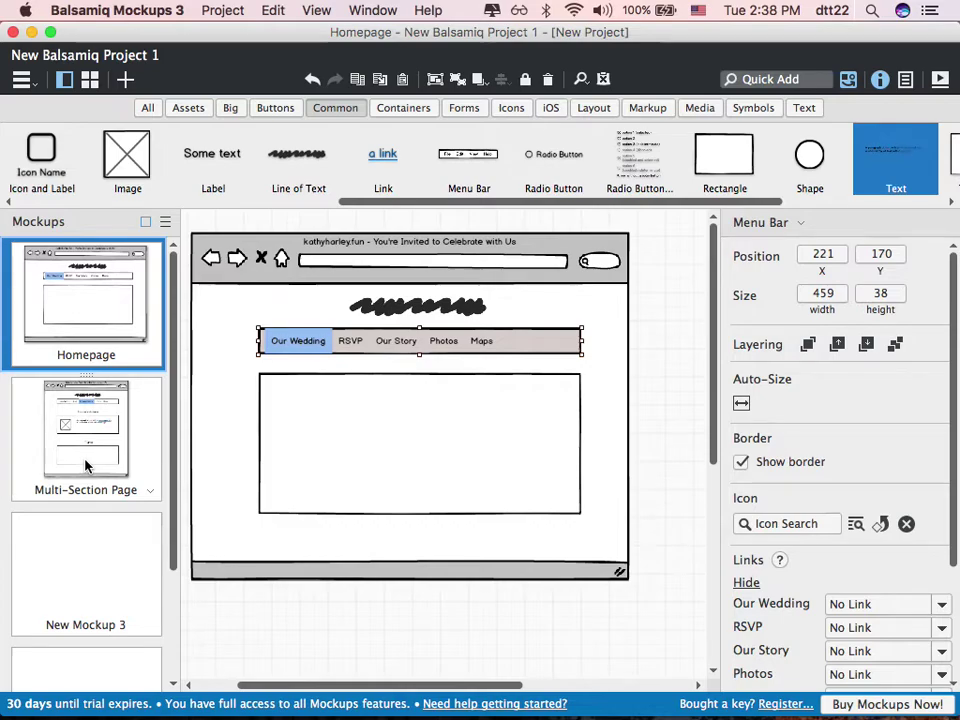
{"action": "left_click", "coordinate": [85, 465]}
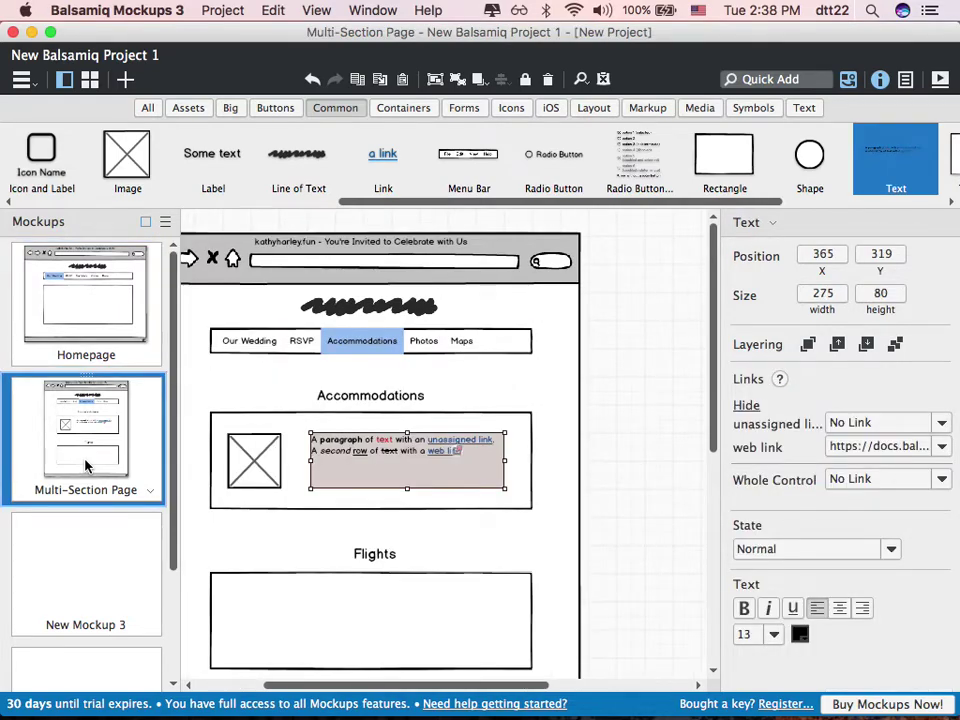
{"action": "scroll", "coordinate": [375, 186], "scroll_direction": "left", "scroll_amount": 5}
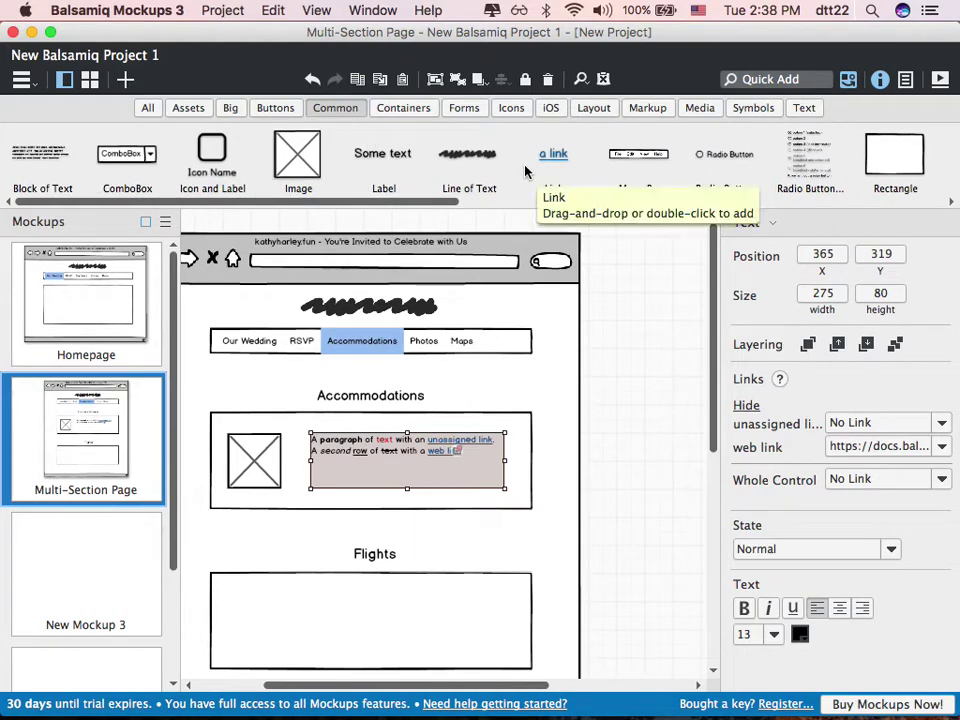
{"action": "scroll", "coordinate": [527, 173], "scroll_direction": "right", "scroll_amount": 3}
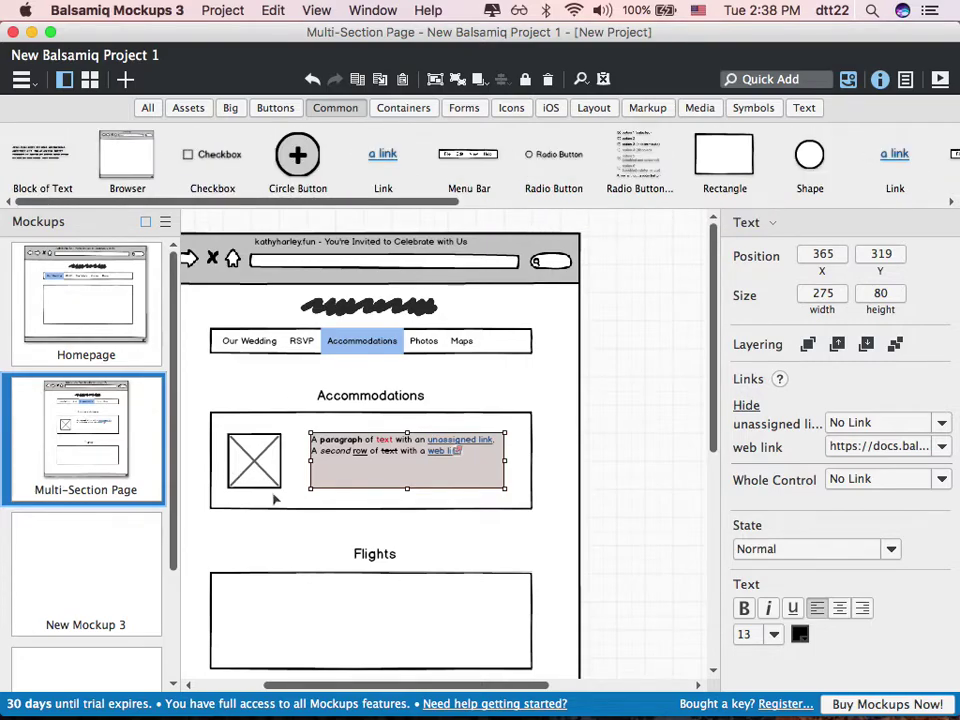
Switch to the Wireframe.cc wedding homepage in Chrome and draw an image placeholder about 202 by 222 px, placed left of the text block
{"action": "key", "text": "super+Tab"}
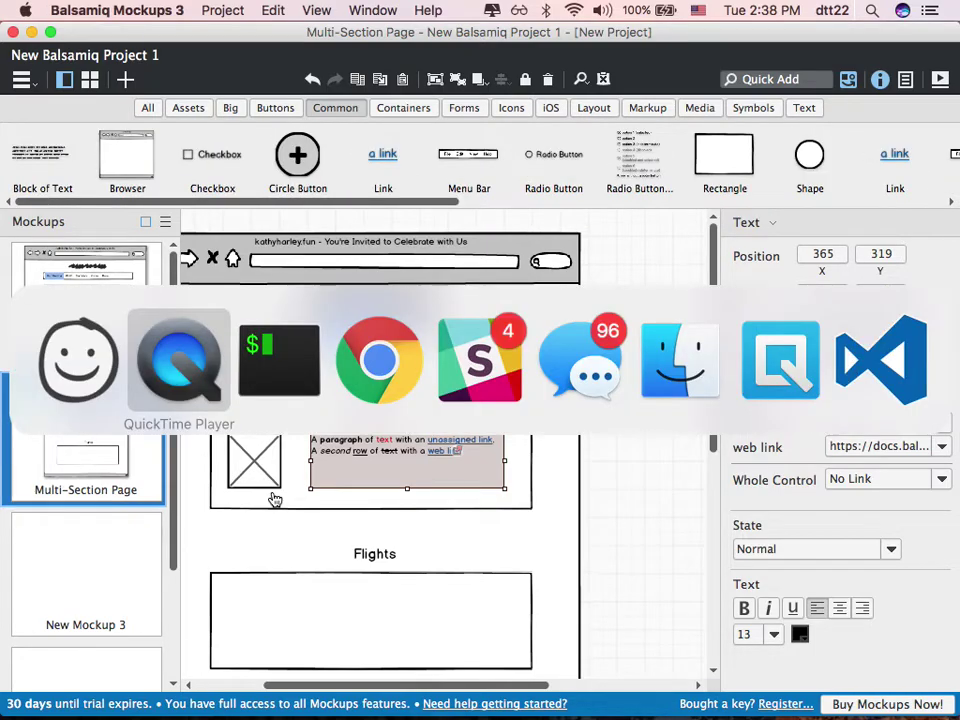
{"action": "key", "text": "super+Tab"}
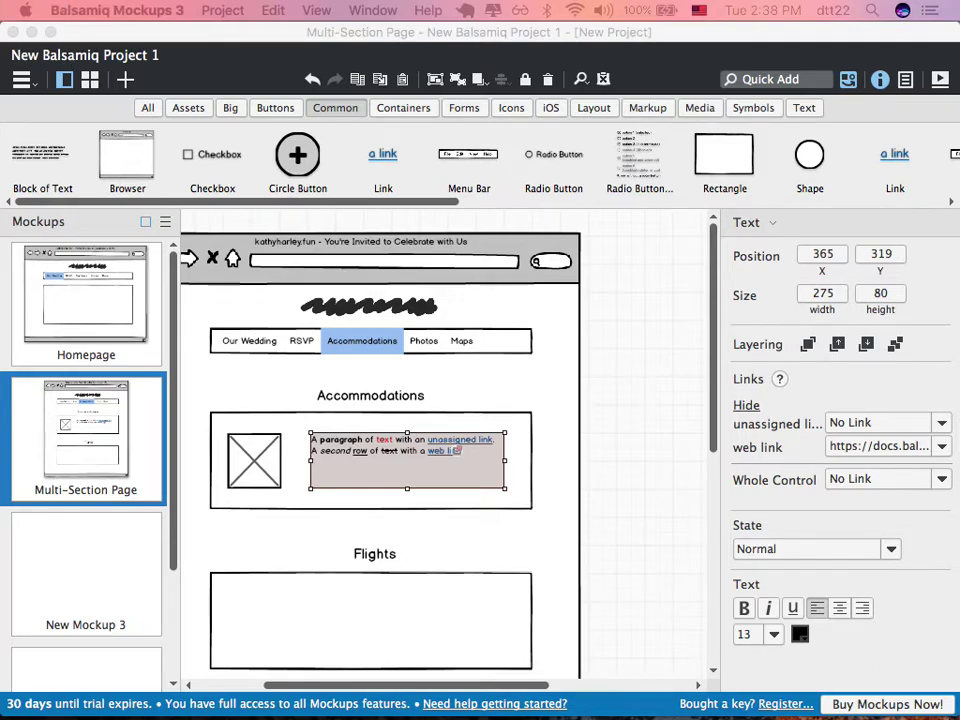
{"action": "key", "text": "super+Tab"}
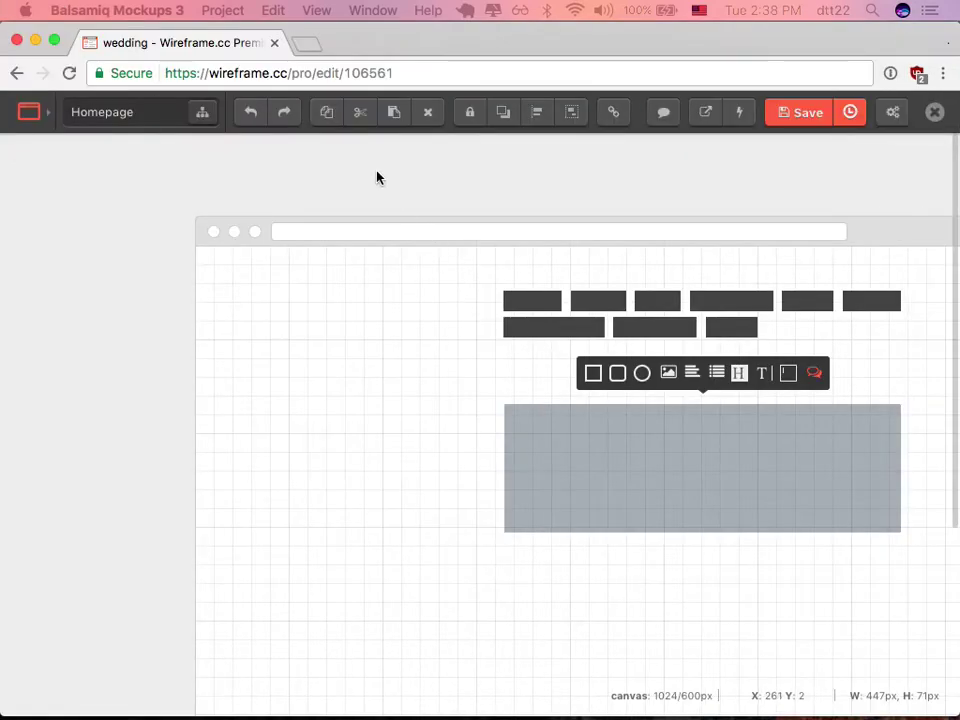
{"action": "left_click_drag", "start_coordinate": [274, 328], "coordinate": [444, 546]}
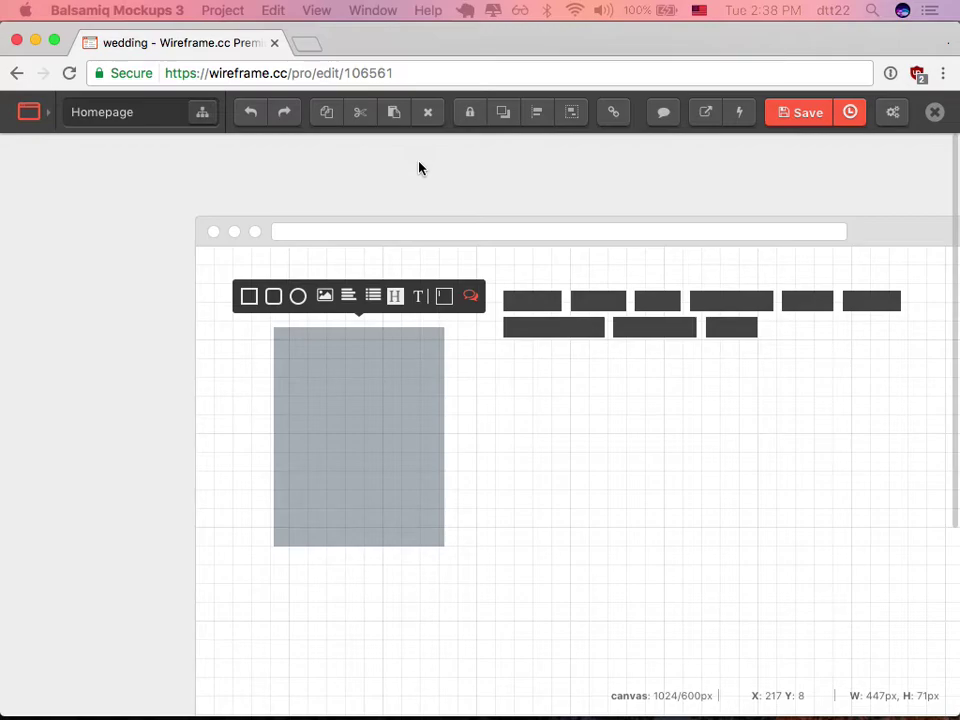
{"action": "left_click", "coordinate": [427, 111]}
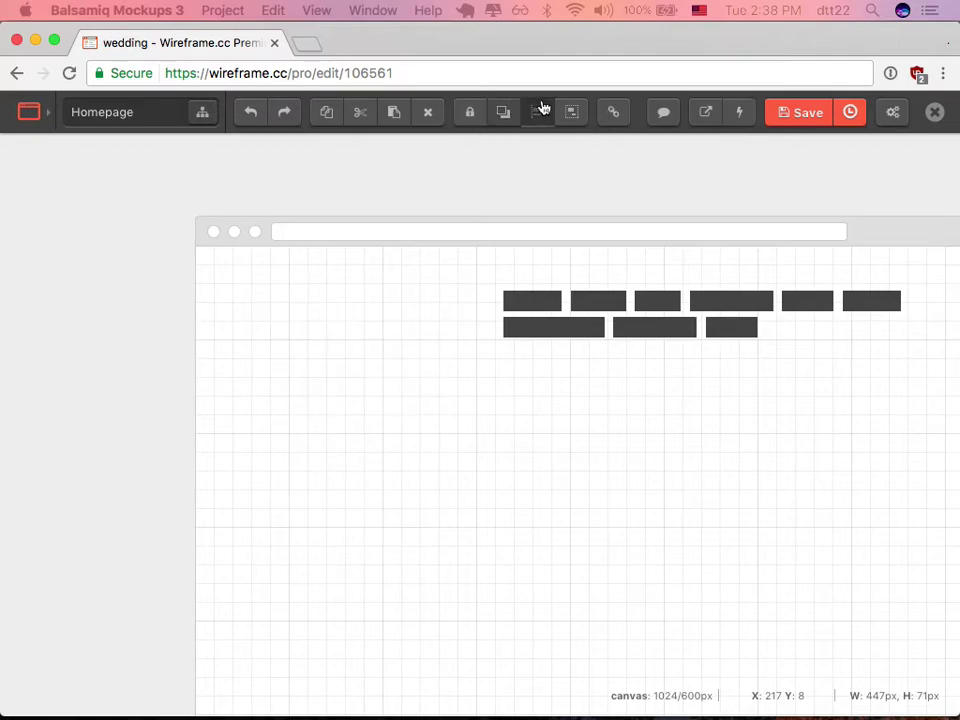
{"action": "left_click_drag", "start_coordinate": [315, 296], "coordinate": [504, 506]}
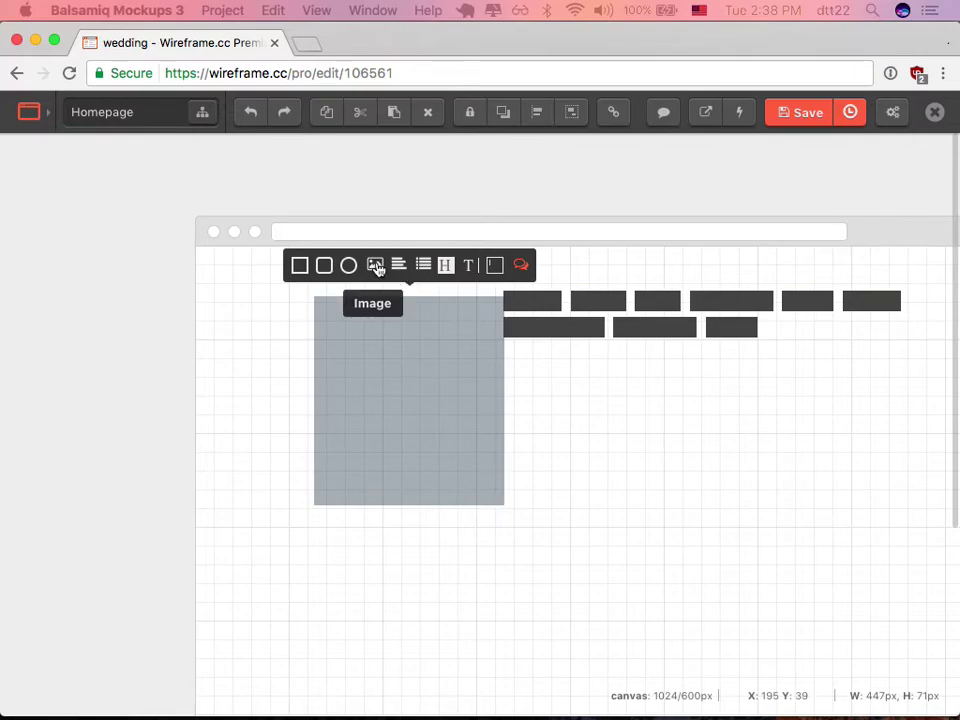
{"action": "left_click", "coordinate": [375, 265]}
{"action": "left_click_drag", "start_coordinate": [433, 452], "coordinate": [385, 477]}
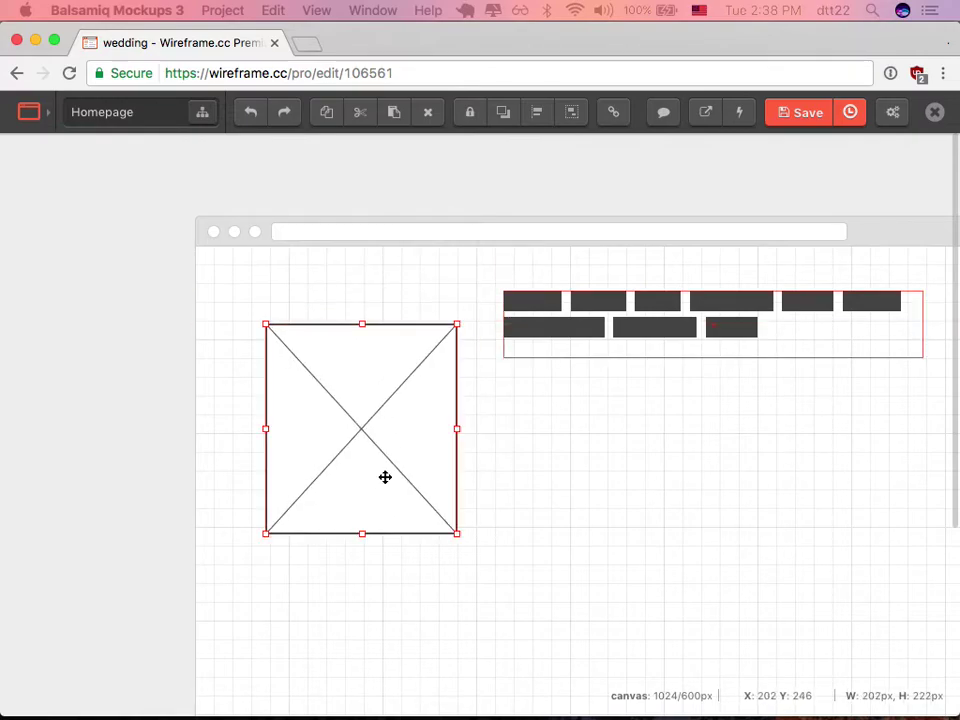
Switch back to Balsamiq Mockups and browse the common components available for the Multi-Section Page
{"action": "key", "text": "super+Tab"}
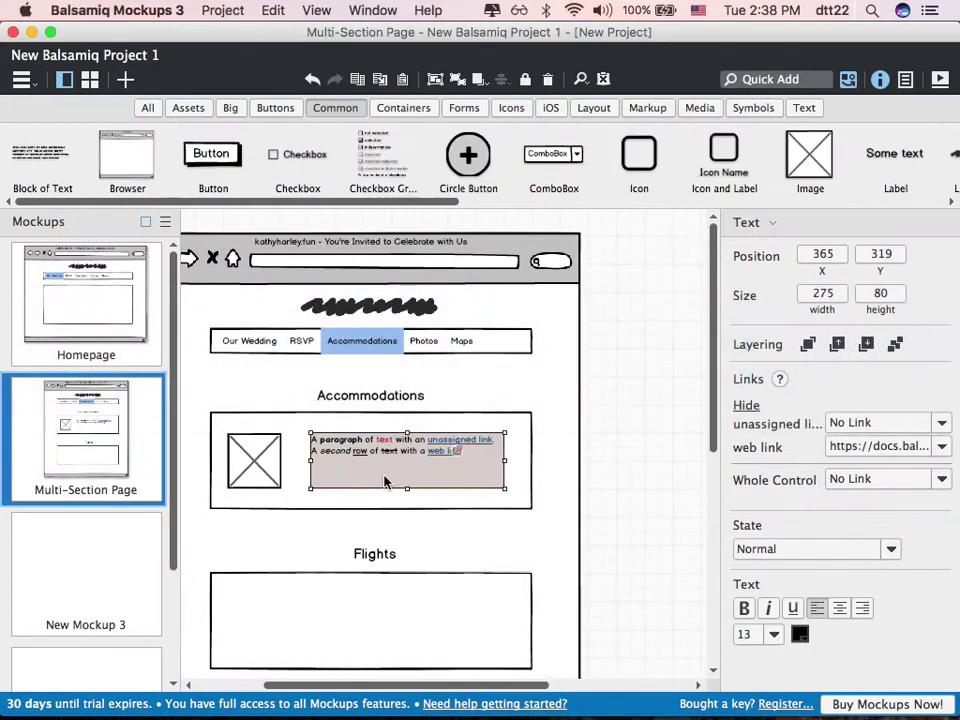
{"action": "scroll", "coordinate": [497, 152], "scroll_direction": "right", "scroll_amount": 10}
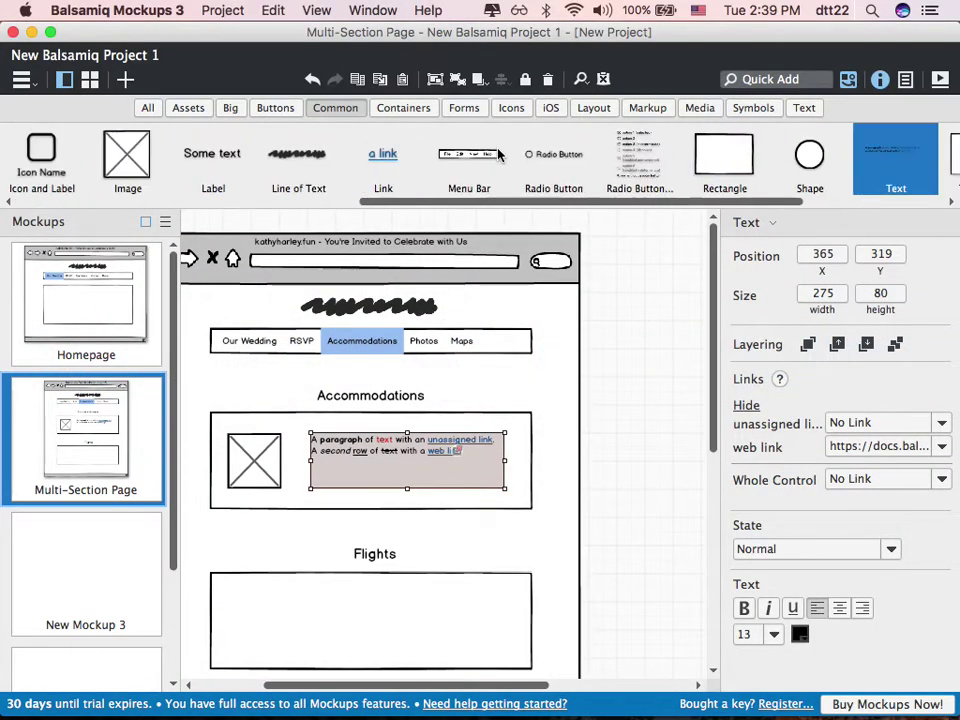
{"action": "scroll", "coordinate": [498, 153], "scroll_direction": "left", "scroll_amount": 5}
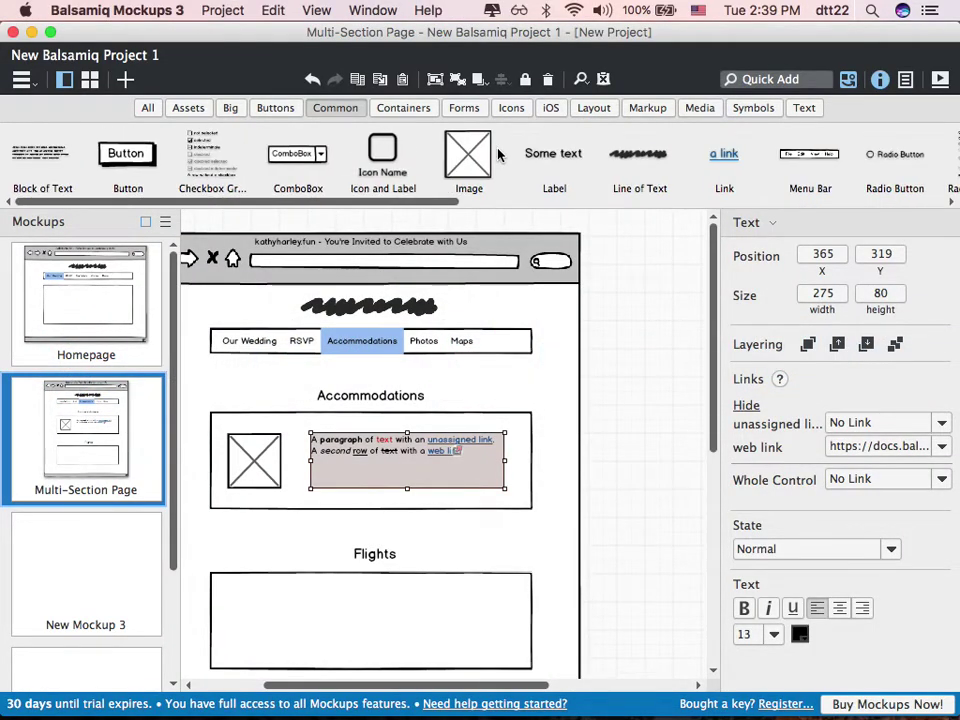
Inspect the properties of the Homepage's scribbled title line and its menu bar, including the links and selection settings
{"action": "left_click", "coordinate": [67, 309]}
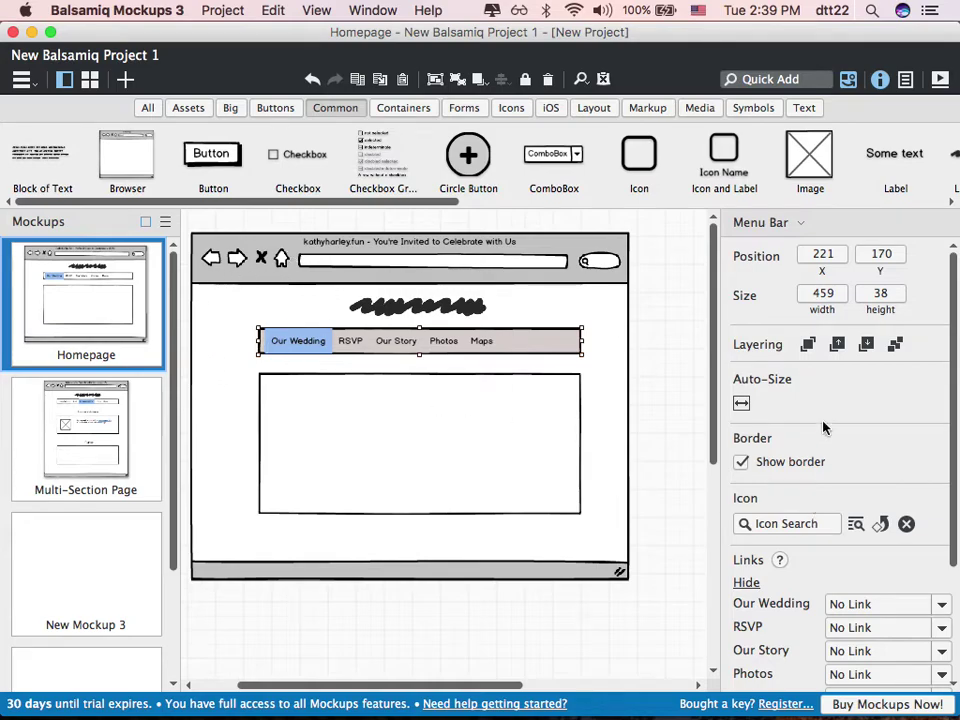
{"action": "scroll", "coordinate": [823, 427], "scroll_direction": "down", "scroll_amount": 3}
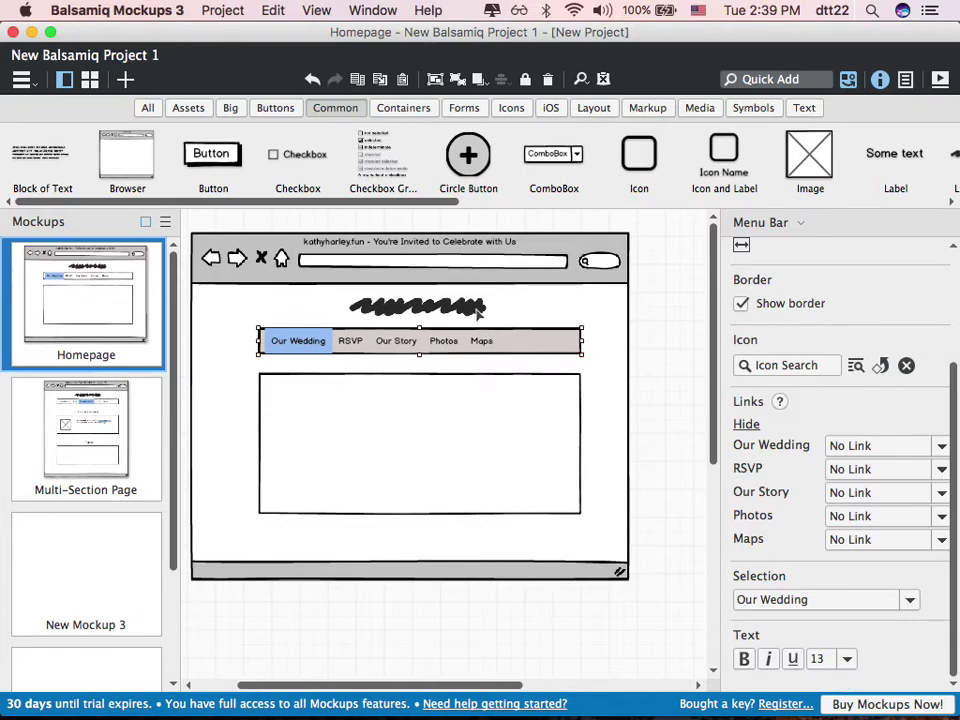
{"action": "left_click", "coordinate": [419, 305]}
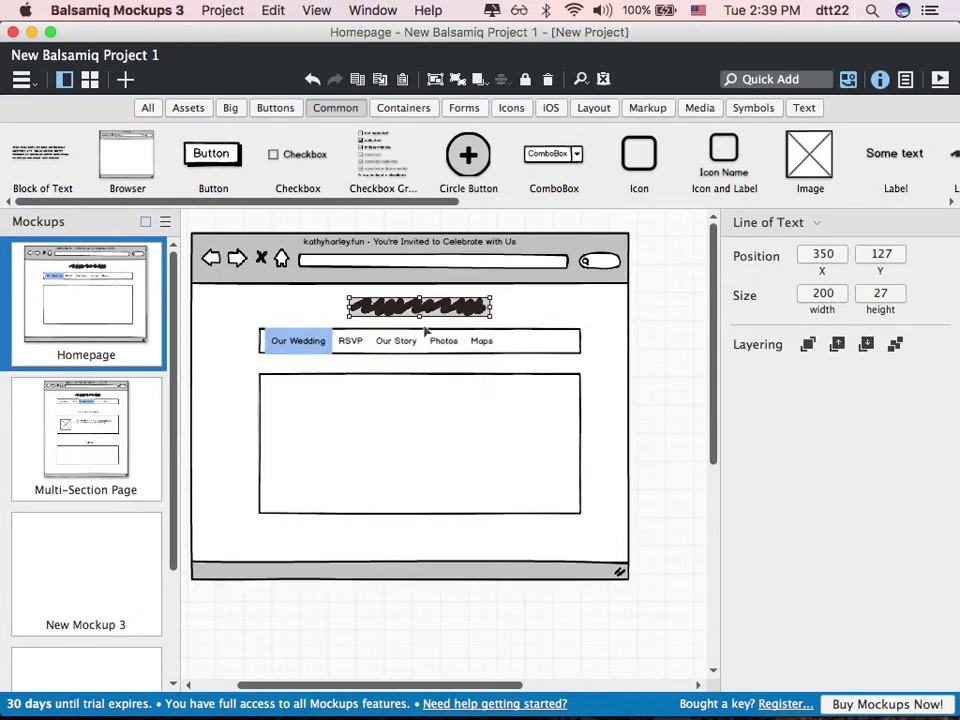
{"action": "left_click", "coordinate": [339, 350]}
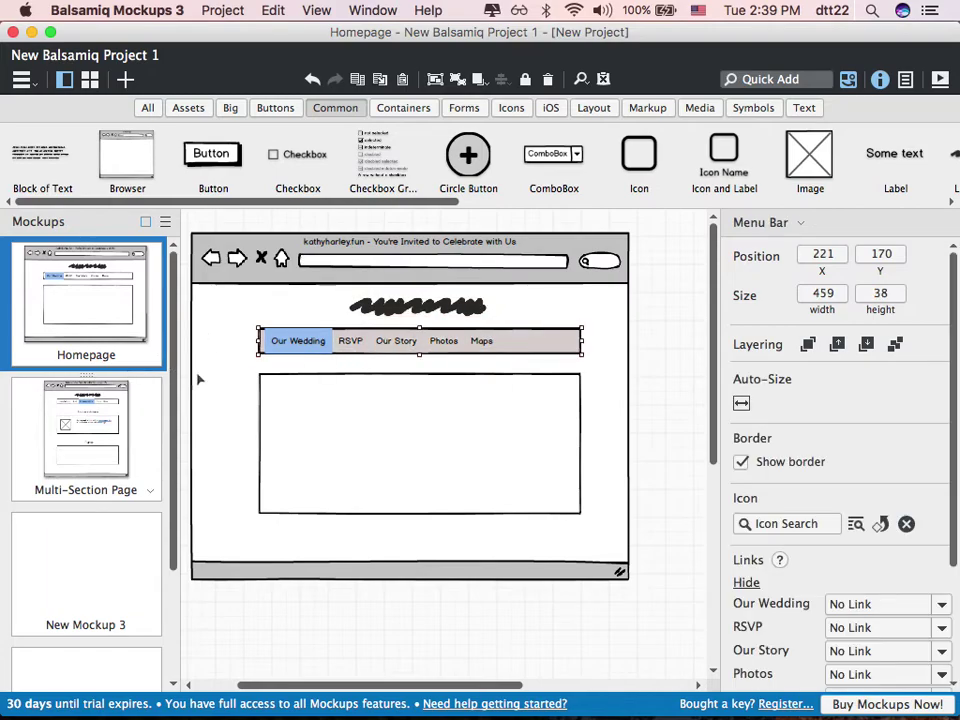
{"action": "scroll", "coordinate": [800, 616], "scroll_direction": "down", "scroll_amount": 5}
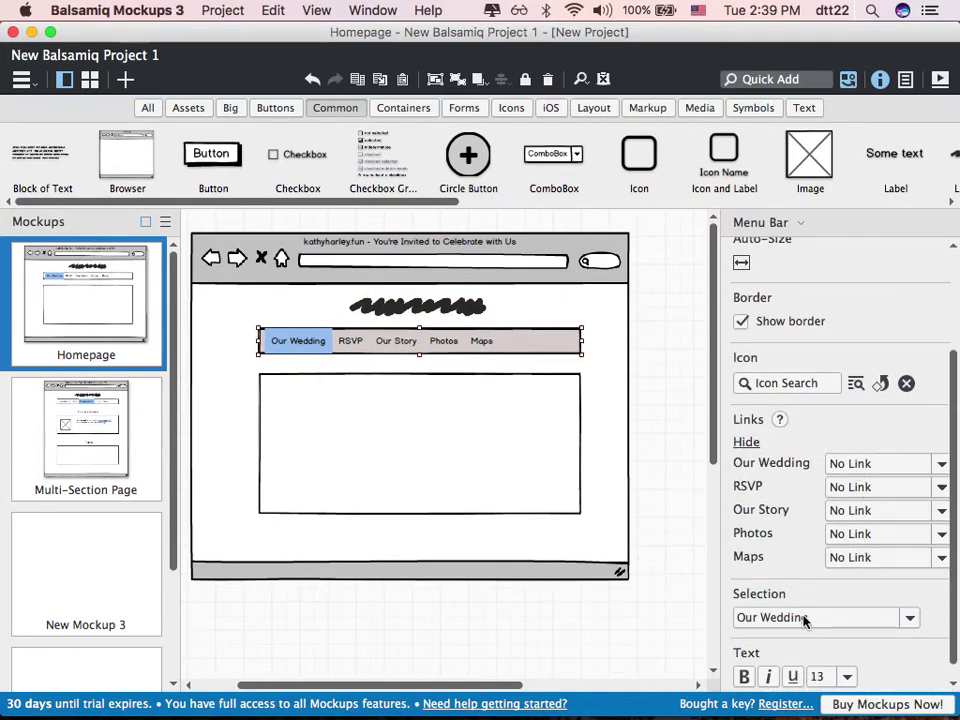
{"action": "scroll", "coordinate": [808, 615], "scroll_direction": "down", "scroll_amount": 1}
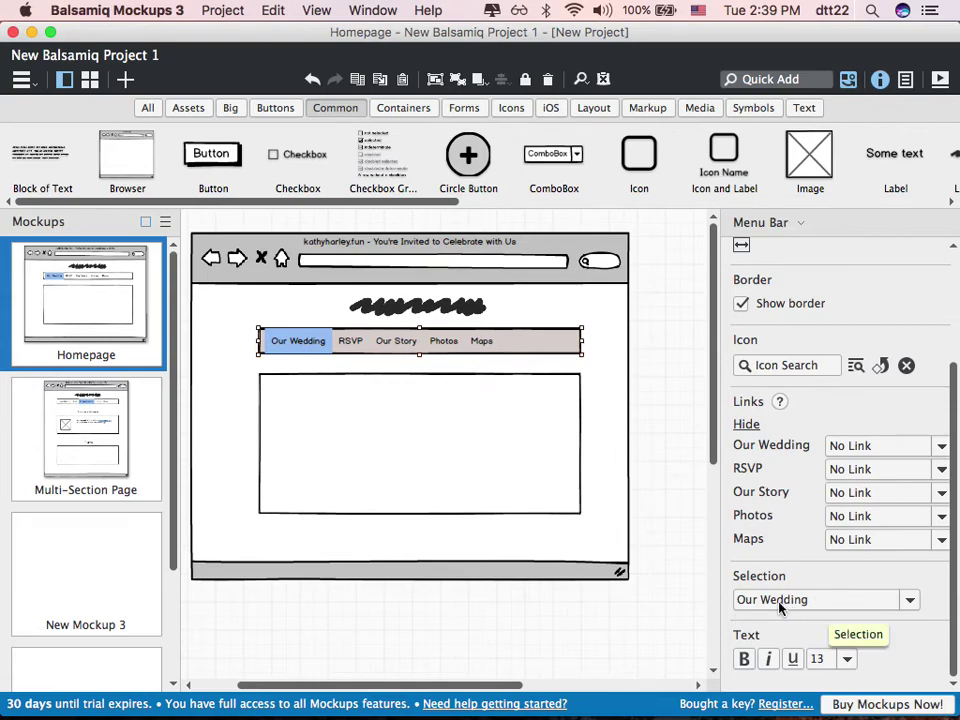
Return to the Home mockup in New Balsamiq Project 2 and examine the H Square icon and page layout
{"action": "left_click", "coordinate": [79, 420]}
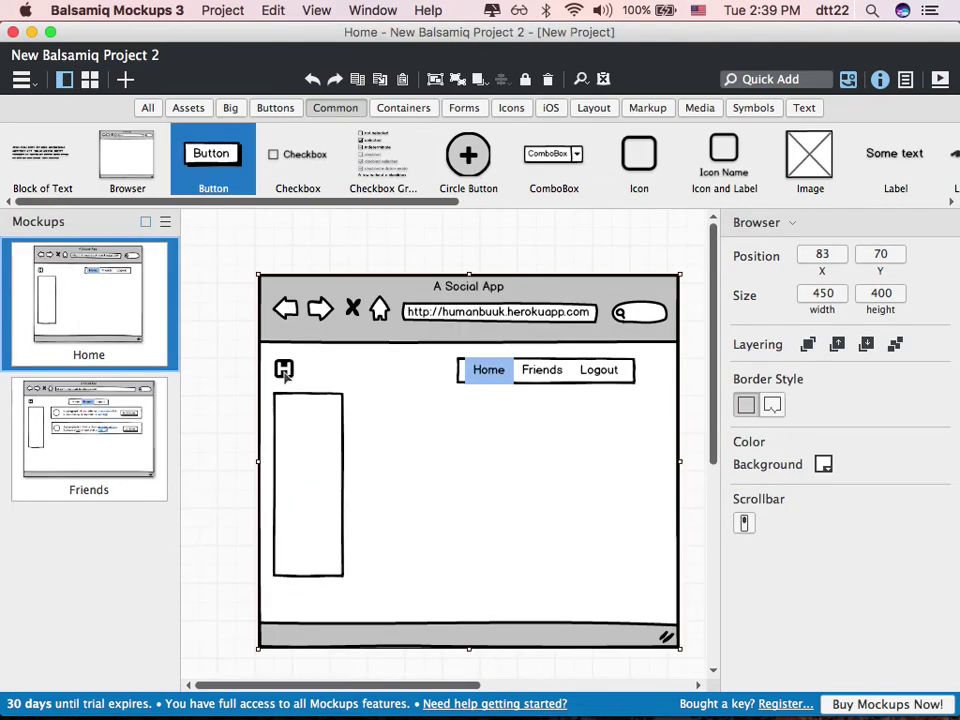
{"action": "left_click", "coordinate": [284, 369]}
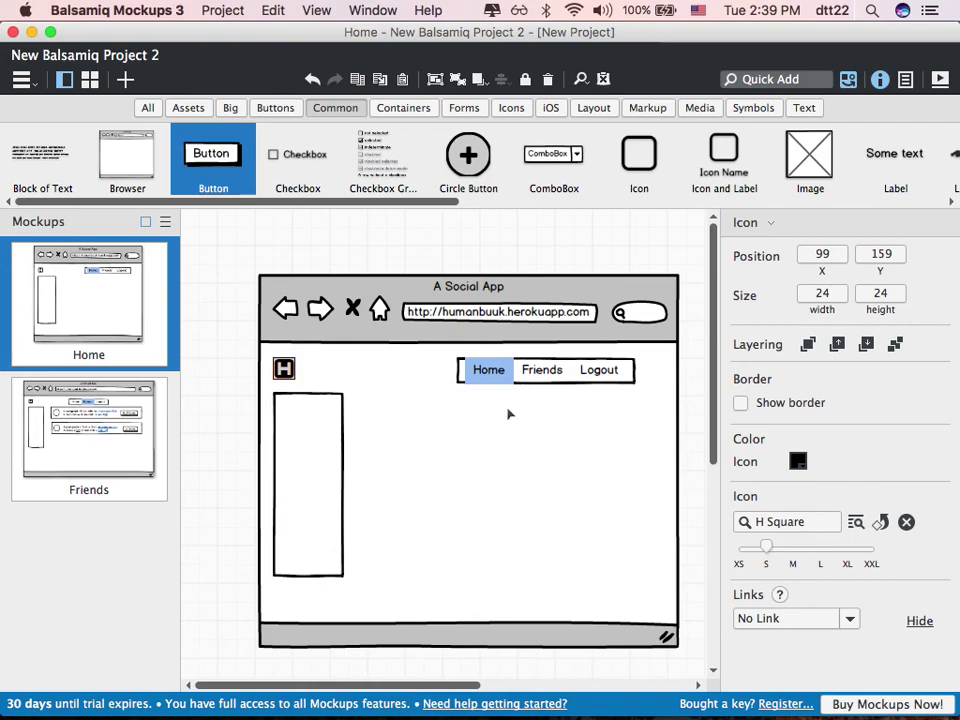
{"action": "scroll", "coordinate": [508, 414], "scroll_direction": "down", "scroll_amount": 6}
{"action": "scroll", "coordinate": [508, 414], "scroll_direction": "up", "scroll_amount": 6}
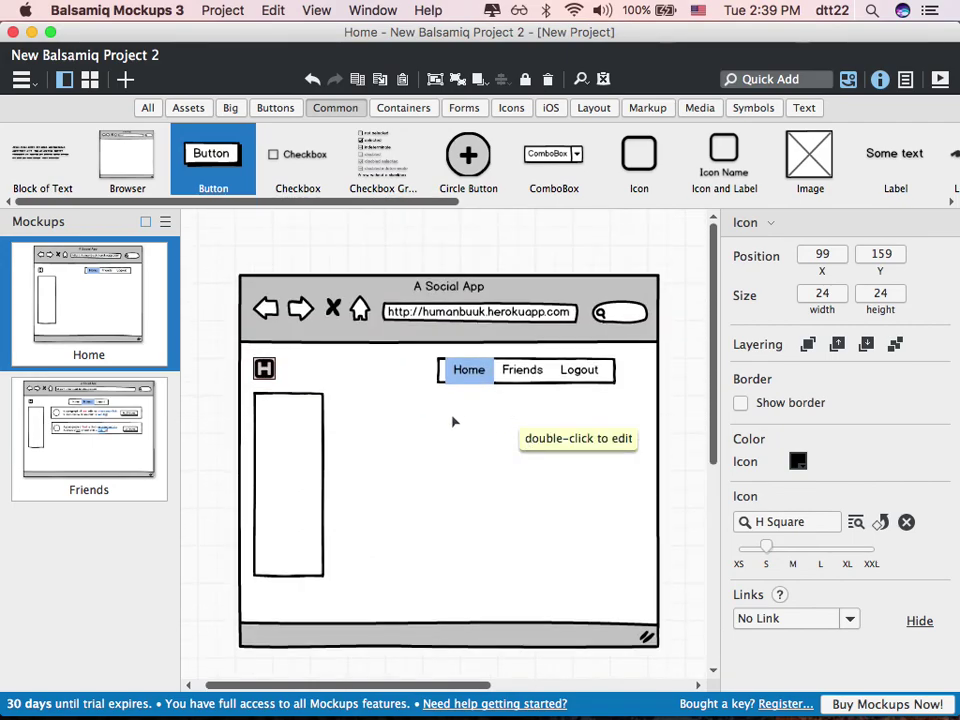